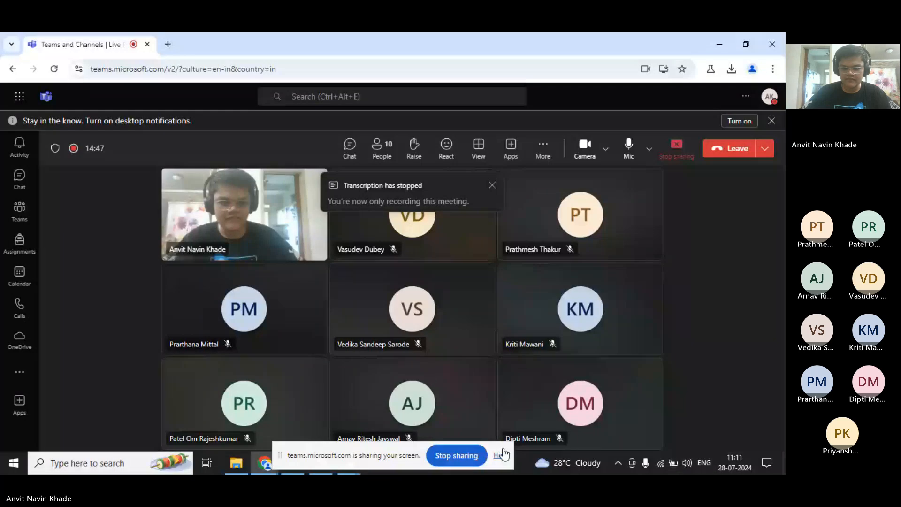
- Switch to the browser, search the web for "NGC 5189 hubble" in a new tab and open the ESA/Hubble result
key("super+d")
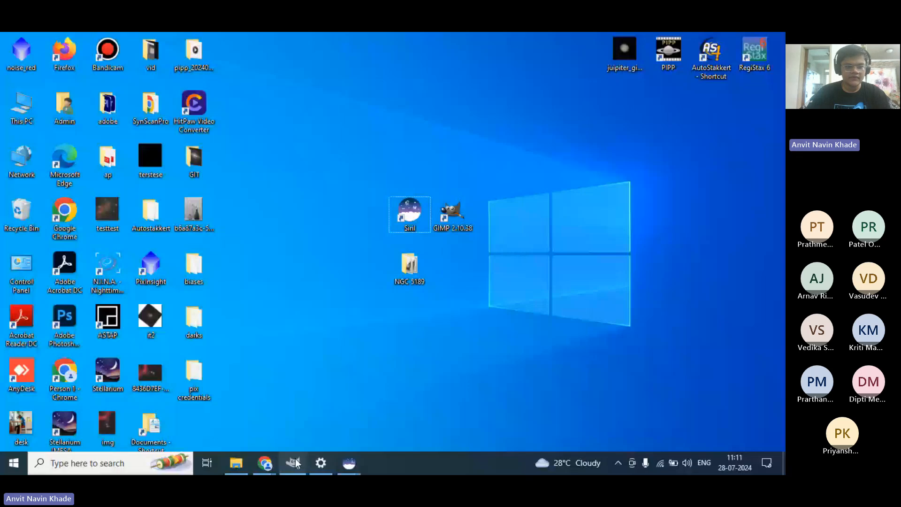
left_click(271, 461)
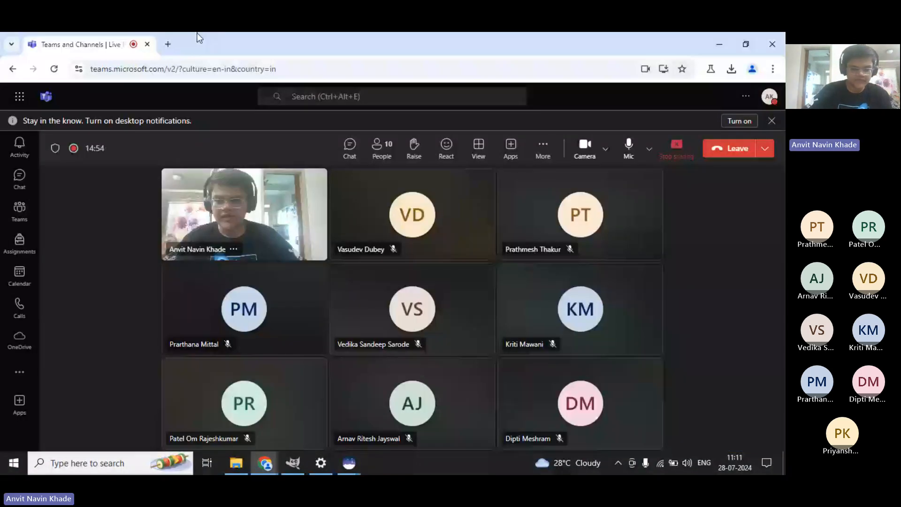
key("ctrl+t")
type("NGC 5189 ")
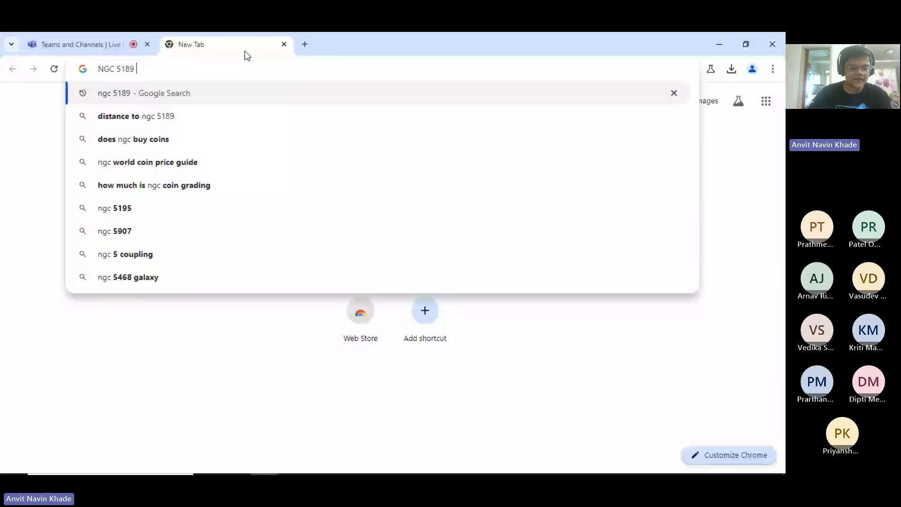
type("hubble")
key("Return")
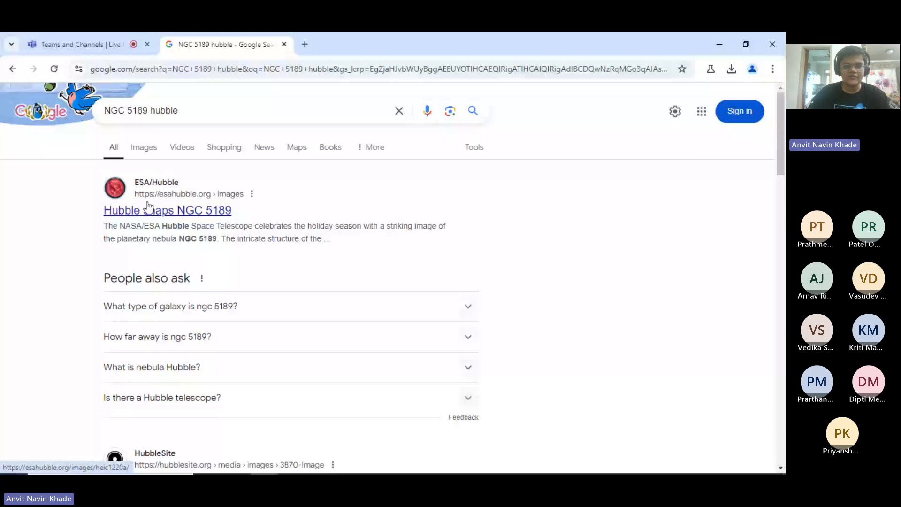
left_click(148, 209)
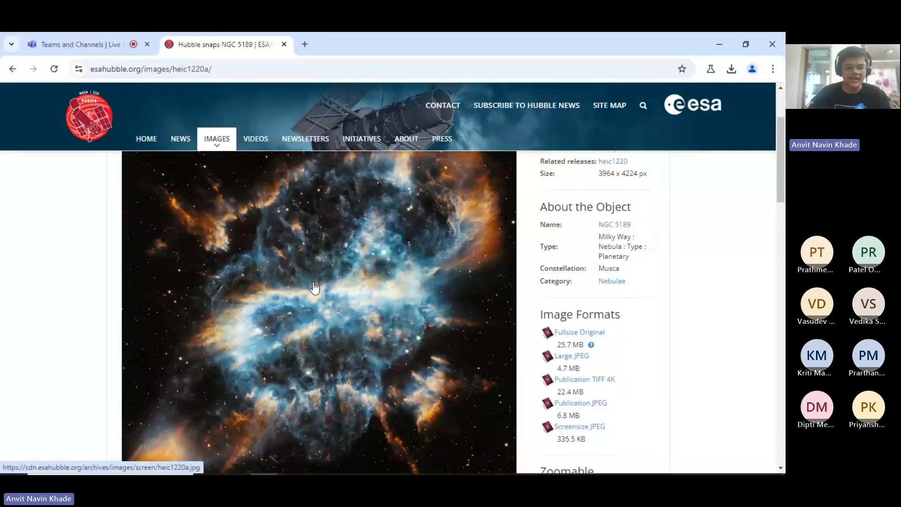
- Examine the NGC 5189 image page down to the Colours & filters table with its bands and wavelengths
scroll(383, 242, "down", 2)
scroll(334, 233, "up", 2)
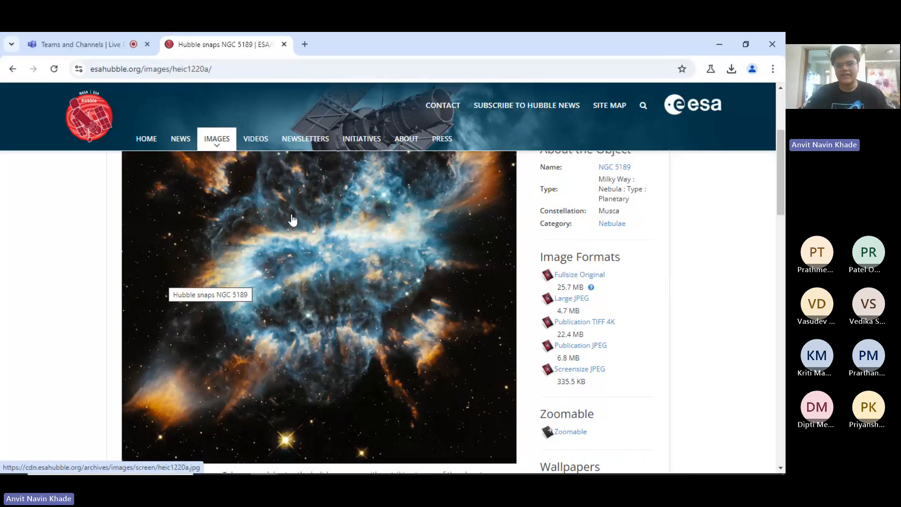
scroll(680, 296, "down", 7)
scroll(662, 282, "up", 1)
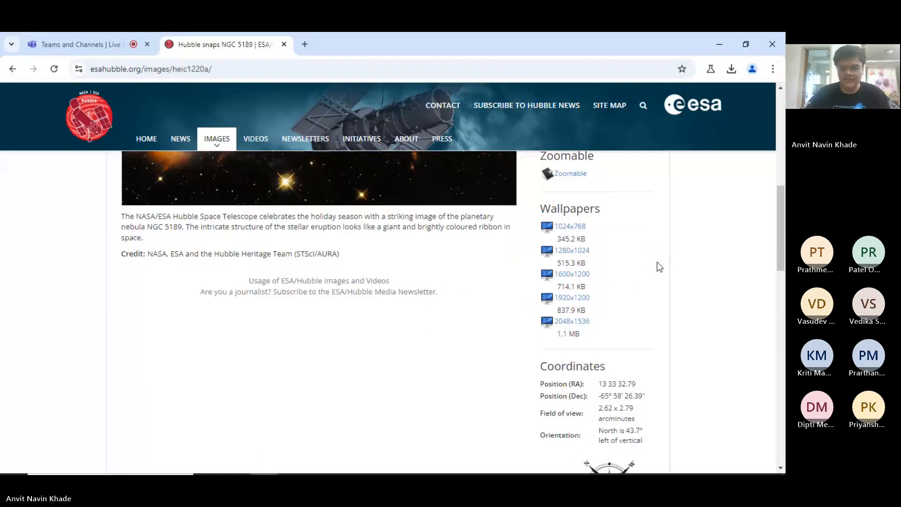
scroll(657, 262, "down", 10)
scroll(650, 290, "up", 1)
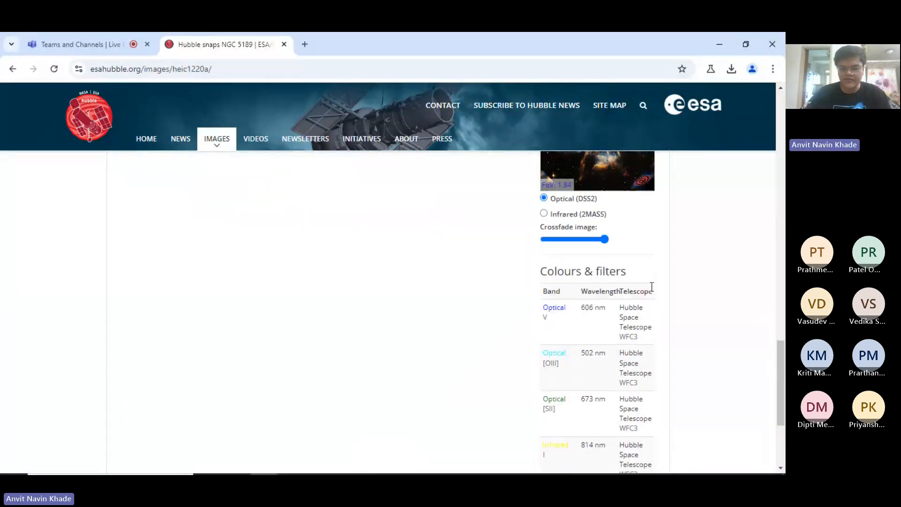
scroll(680, 295, "down", 3)
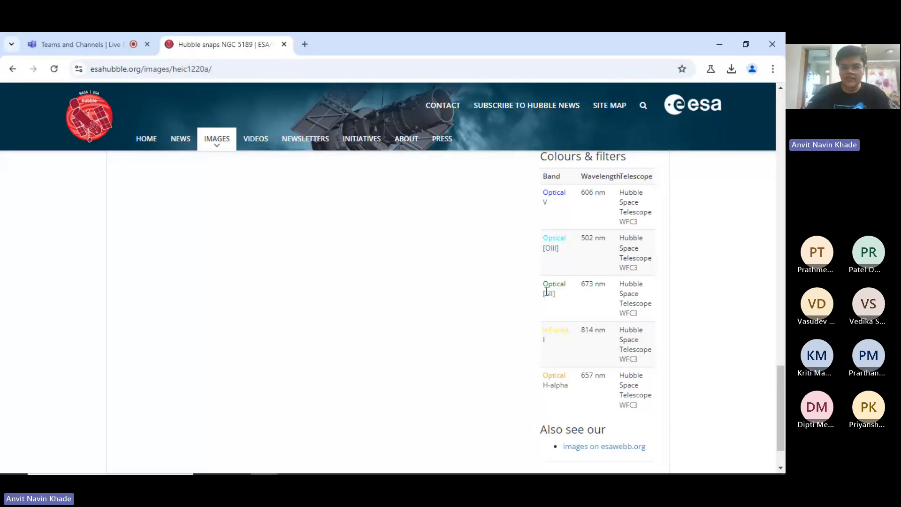
- Return to the NGC 5189 image on the page and examine the nebula's colours and structure
scroll(567, 269, "up", 20)
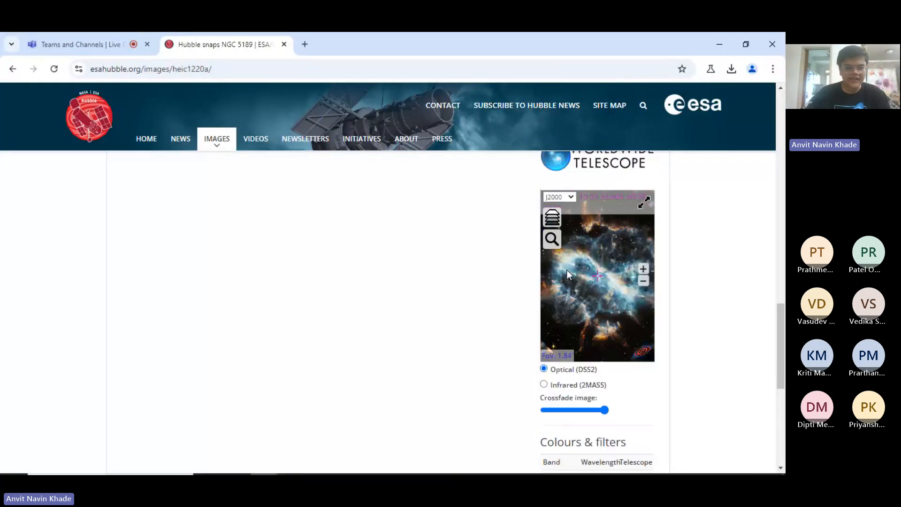
scroll(469, 307, "down", 2)
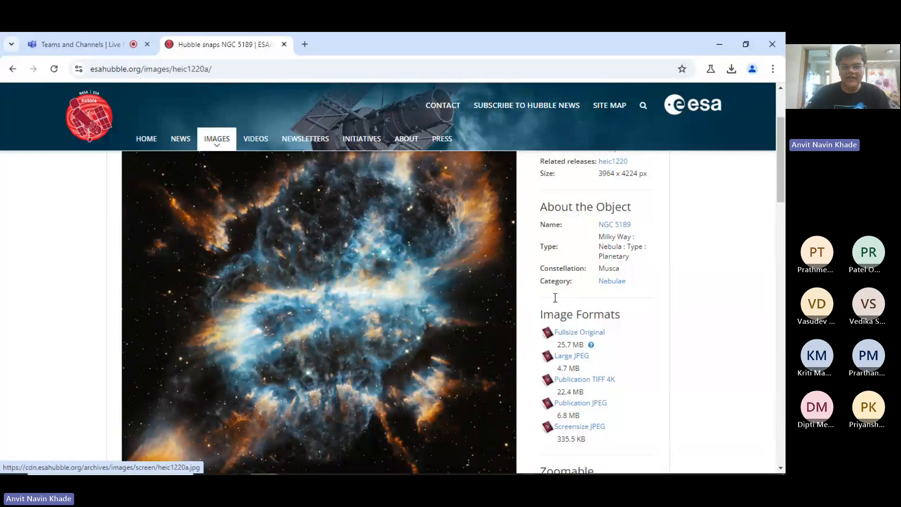
scroll(282, 286, "down", 2)
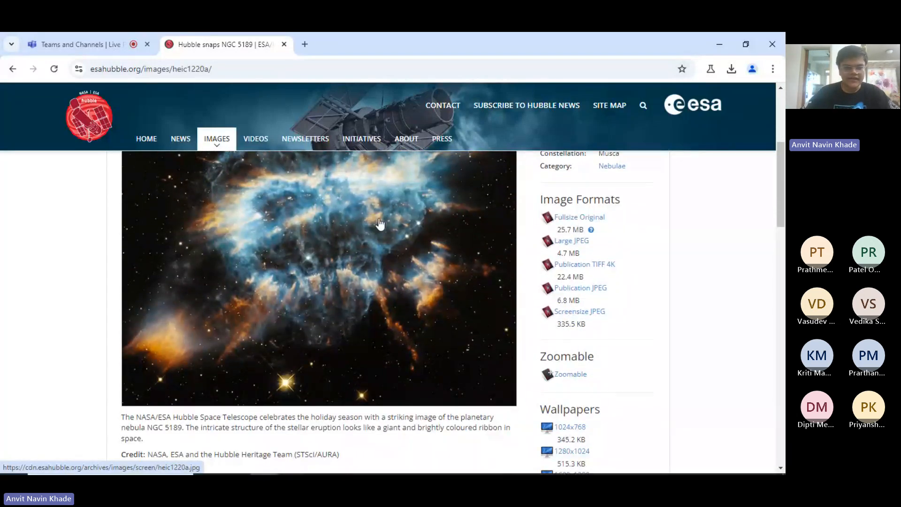
scroll(361, 256, "up", 3)
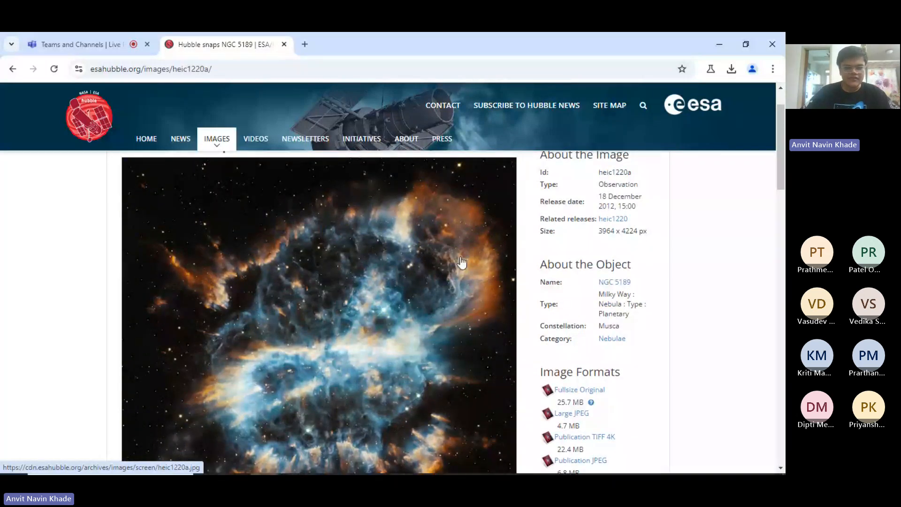
scroll(368, 315, "down", 2)
scroll(277, 257, "up", 2)
scroll(276, 236, "down", 1)
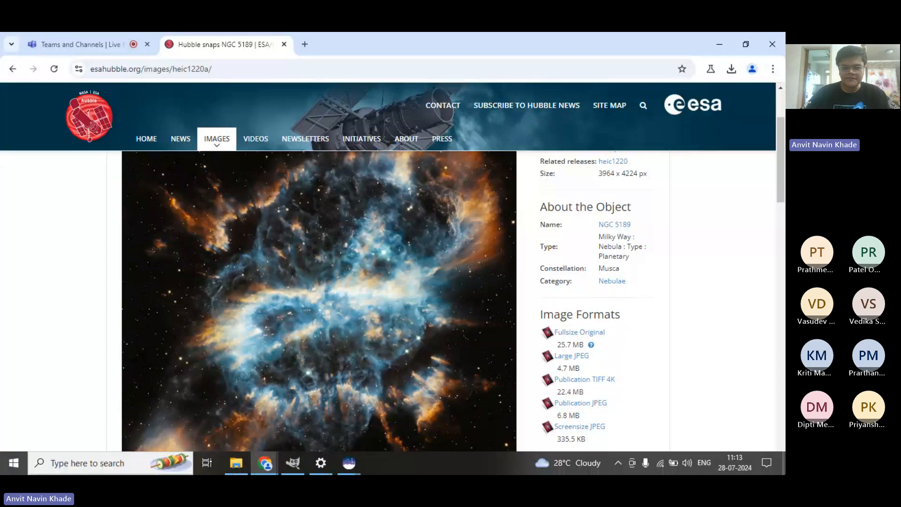
- Search the web for "HLA" in a new browser tab
left_click(782, 462)
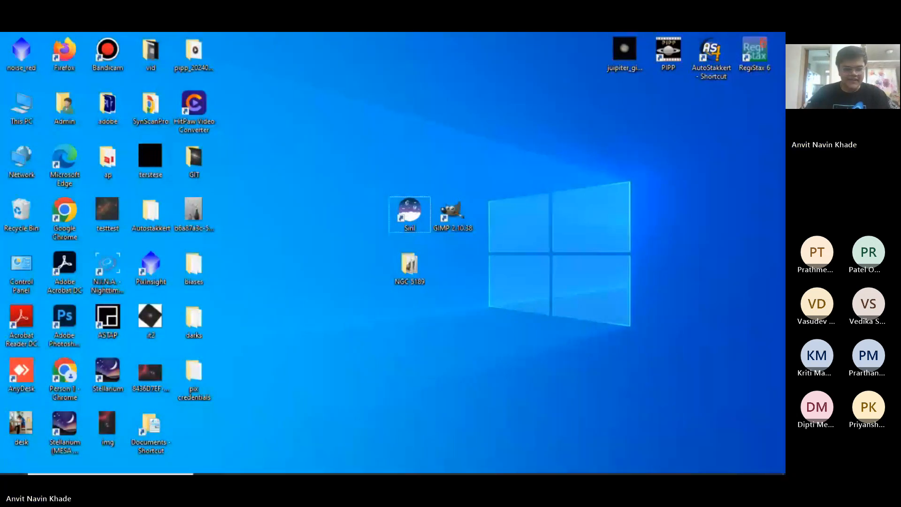
left_click(265, 463)
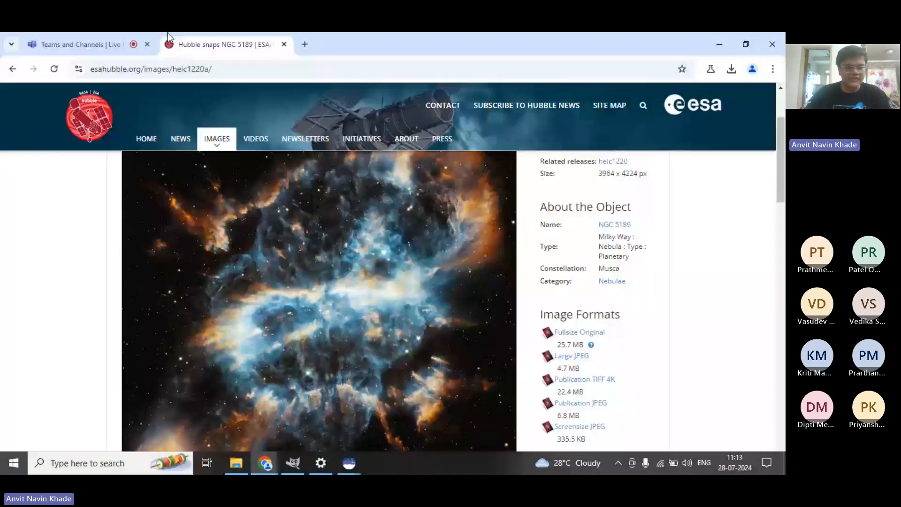
left_click(305, 44)
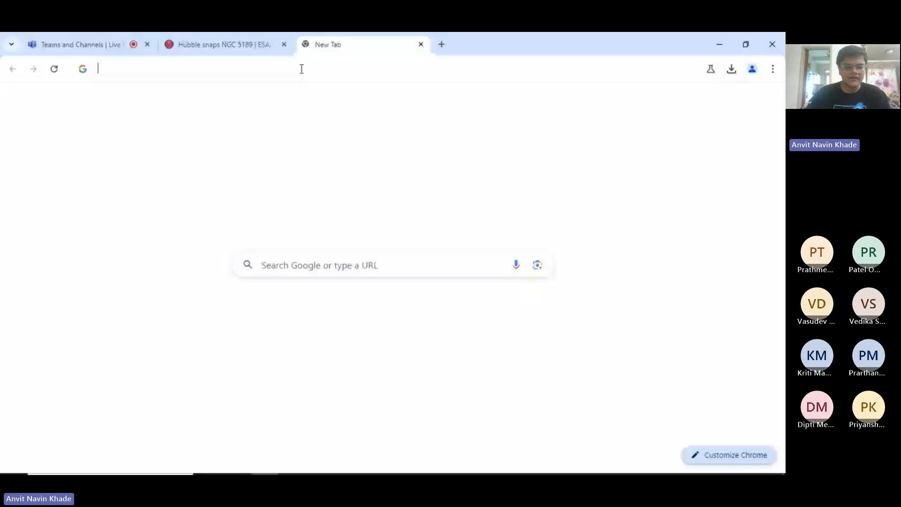
left_click(302, 69)
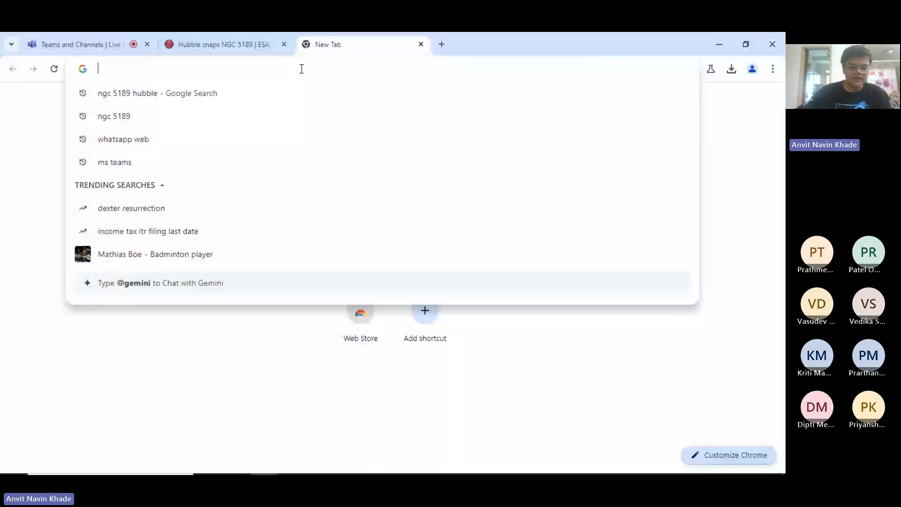
type("HLA")
key("Return")
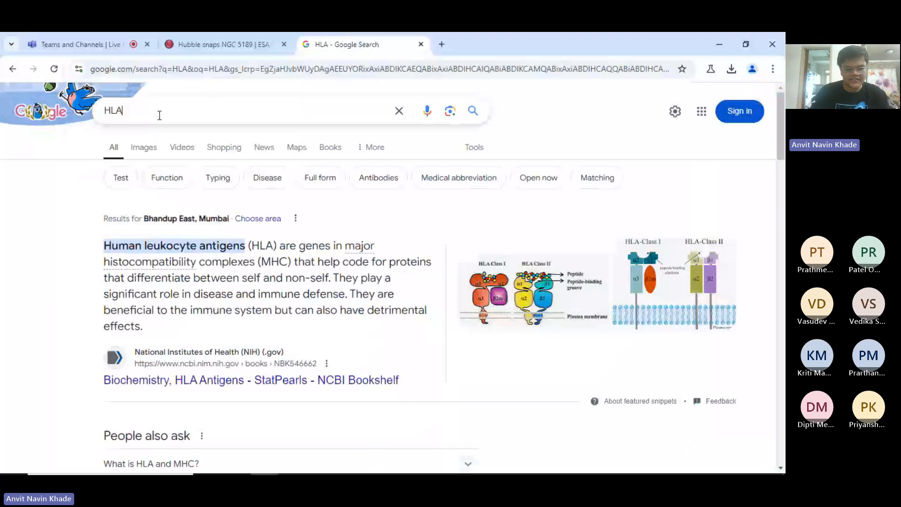
- Replace the HLA query with a search for Hubble legacy
key("BackSpace")
key("BackSpace")
key("BackSpace")
type("hubble lega")
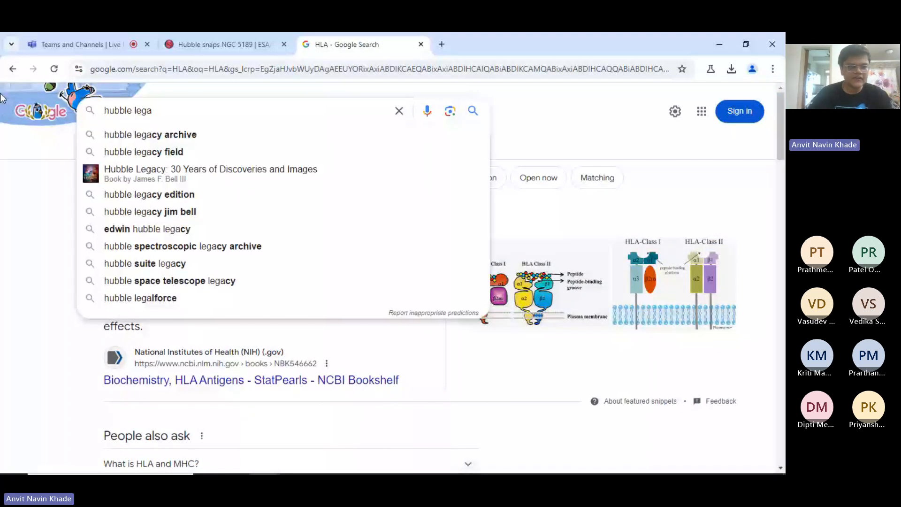
left_click(144, 152)
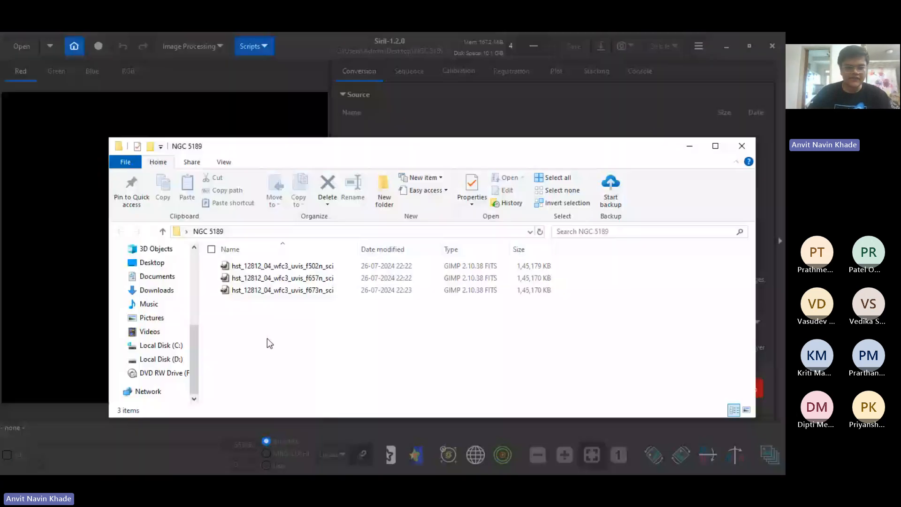
- Look over the f502n, f657n and f673n FITS files in the NGC 5189 folder and minimize its window
key("ctrl+a")
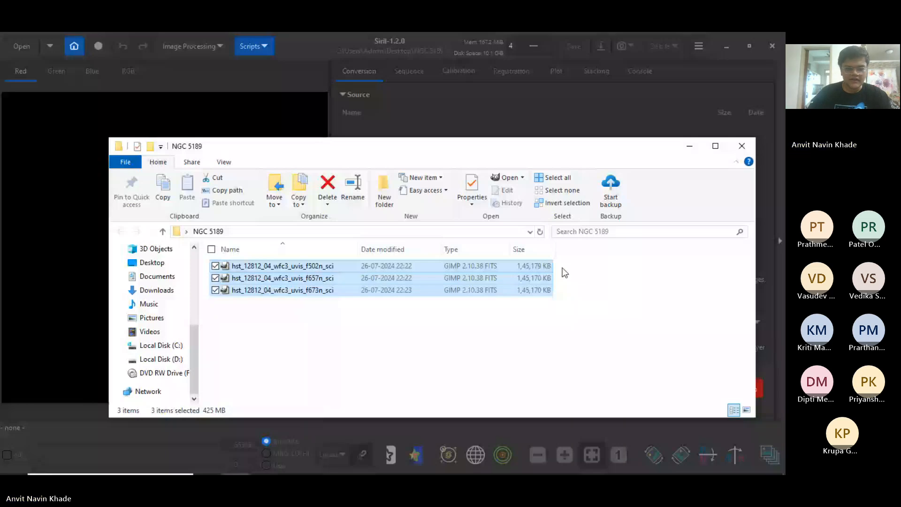
left_click(324, 290)
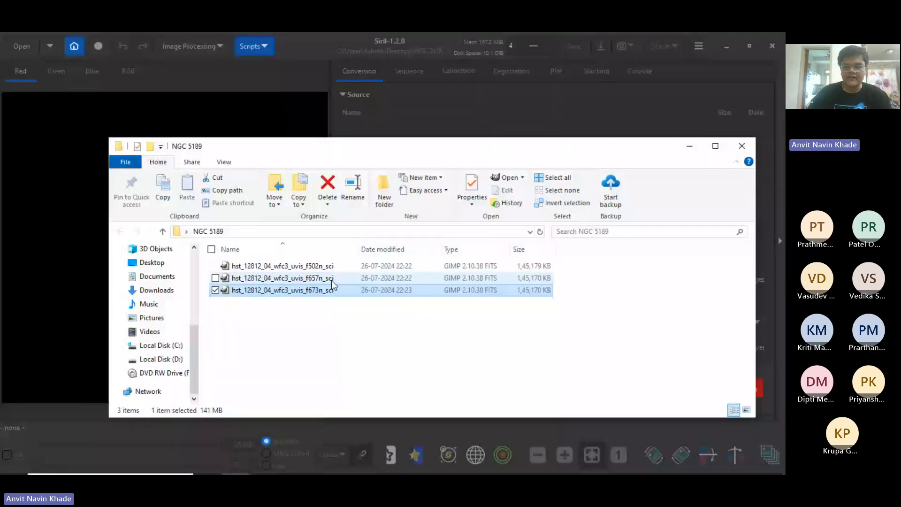
left_click(690, 146)
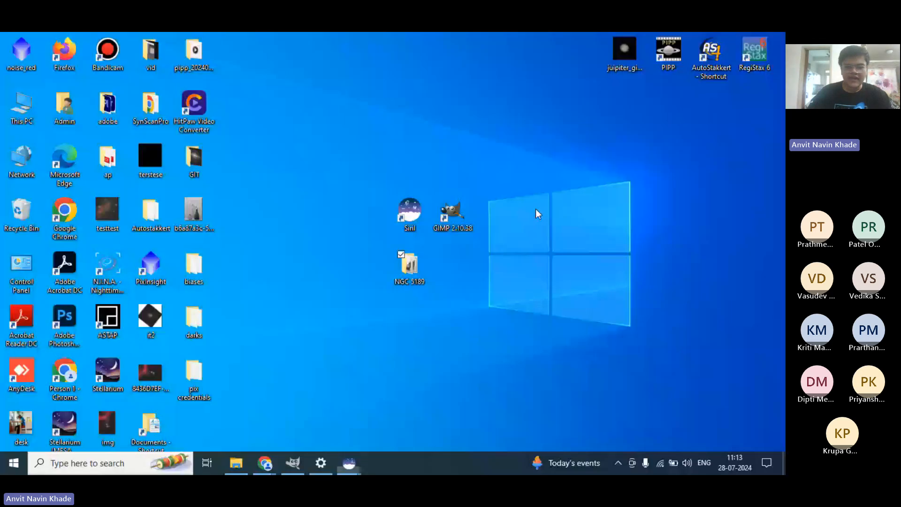
left_click_drag(535, 209, 322, 187)
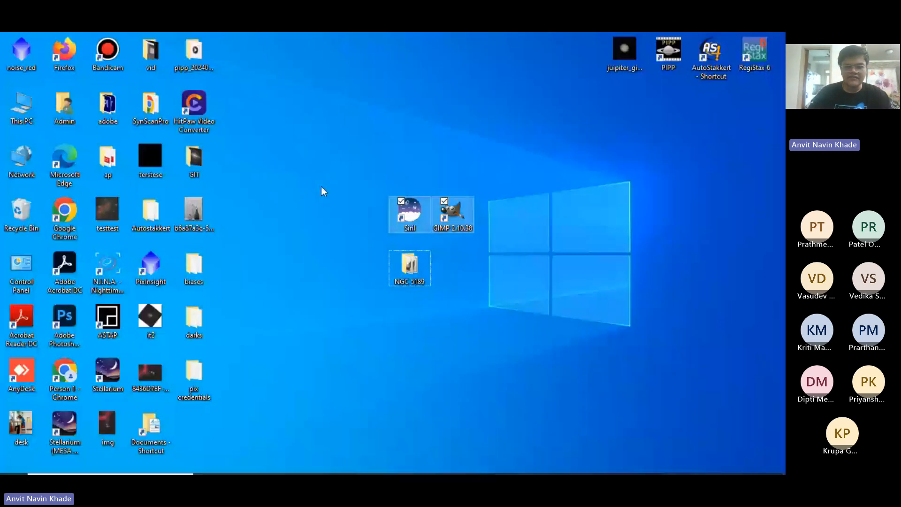
left_click(404, 228)
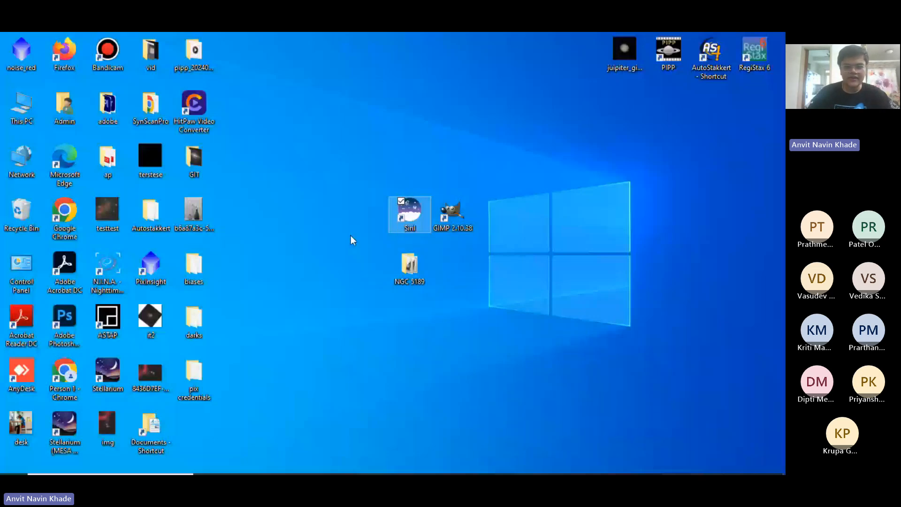
left_click(485, 185)
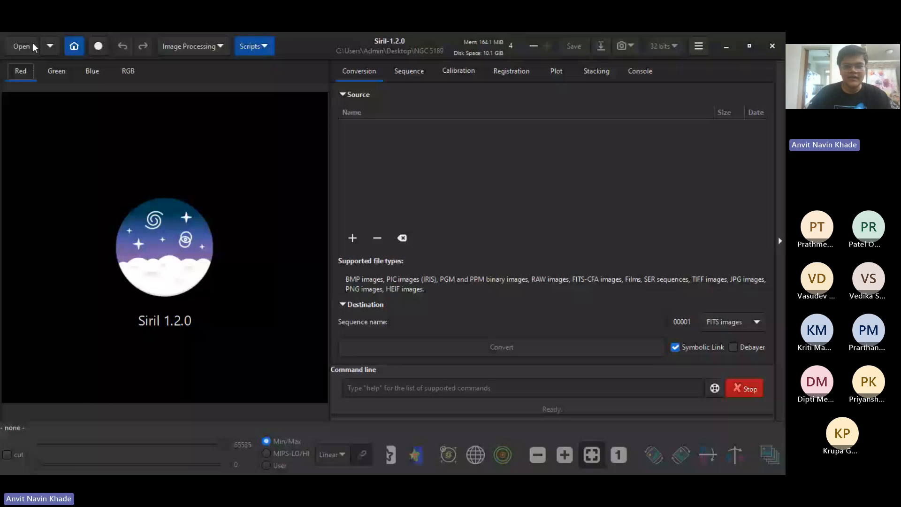
- Open hst_12812_04_wfc3_uvis_f673n_sci.fits from the Desktop's NGC 5189 folder in Siril
left_click(34, 45)
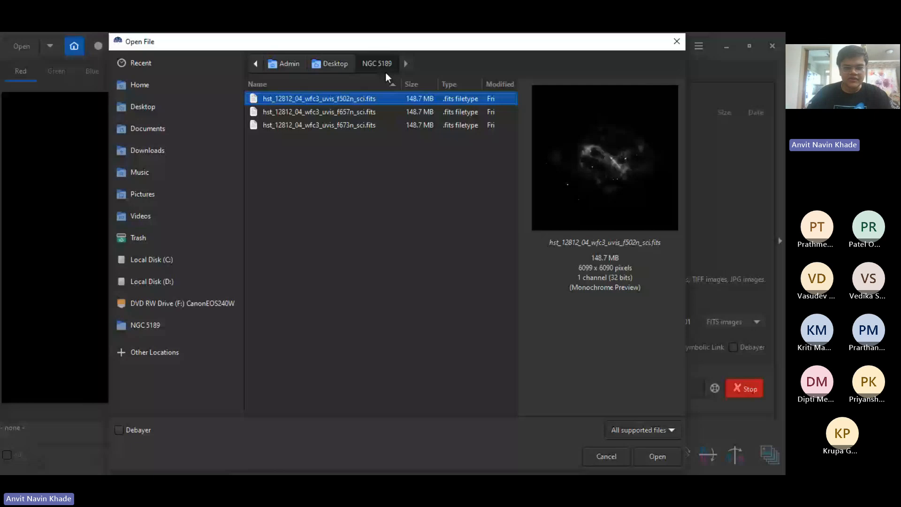
left_click(418, 125)
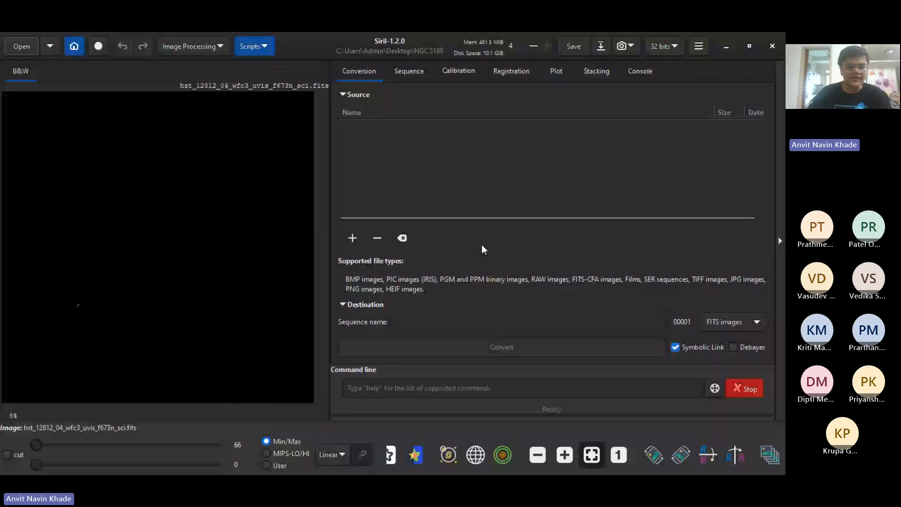
- Apply a Histogram Transformation to the f673n image with the midtones lowered to about 0.028
left_click(192, 46)
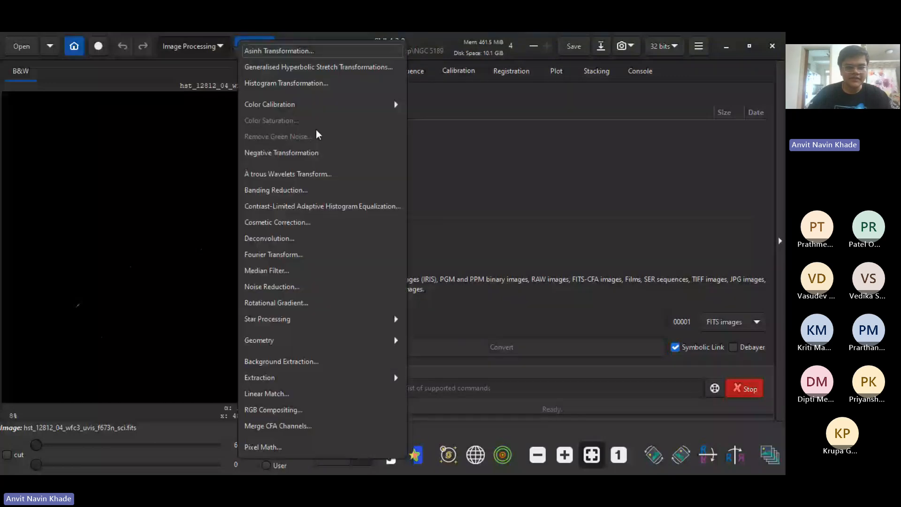
left_click(300, 83)
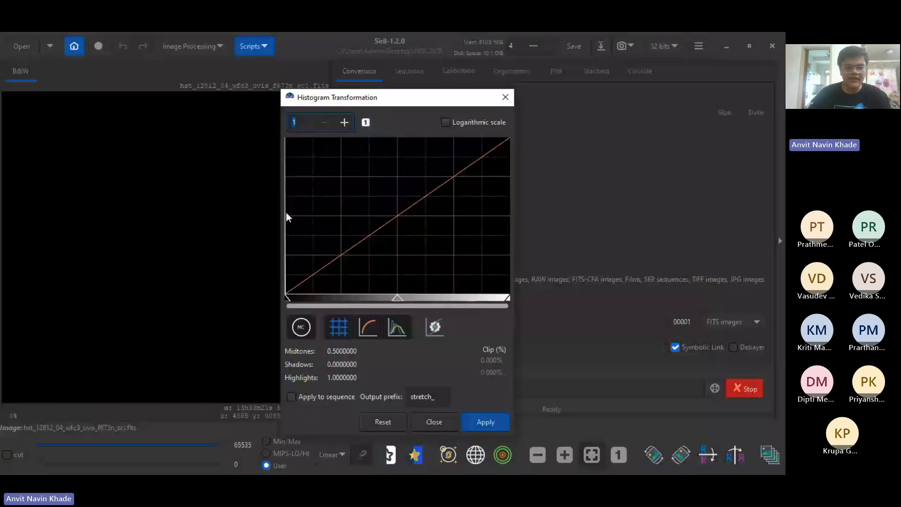
left_click_drag(322, 302, 299, 299)
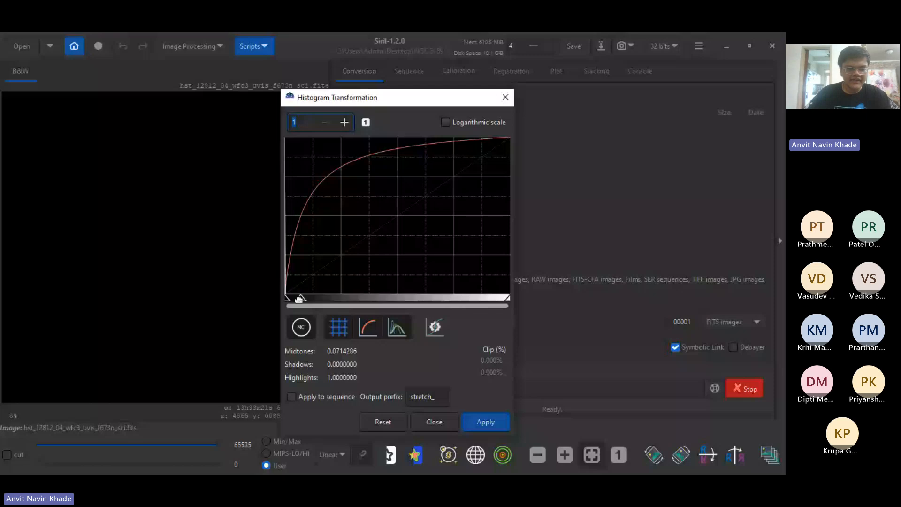
left_click_drag(299, 298, 293, 299)
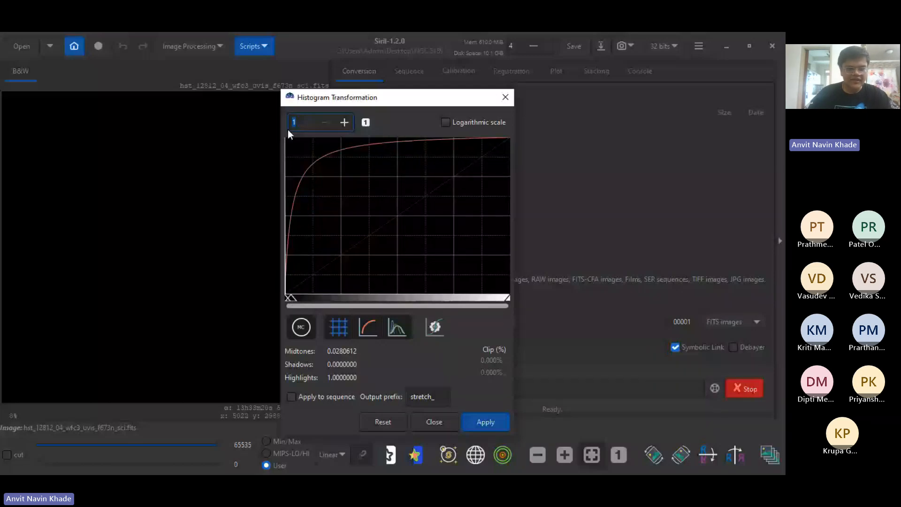
left_click(486, 422)
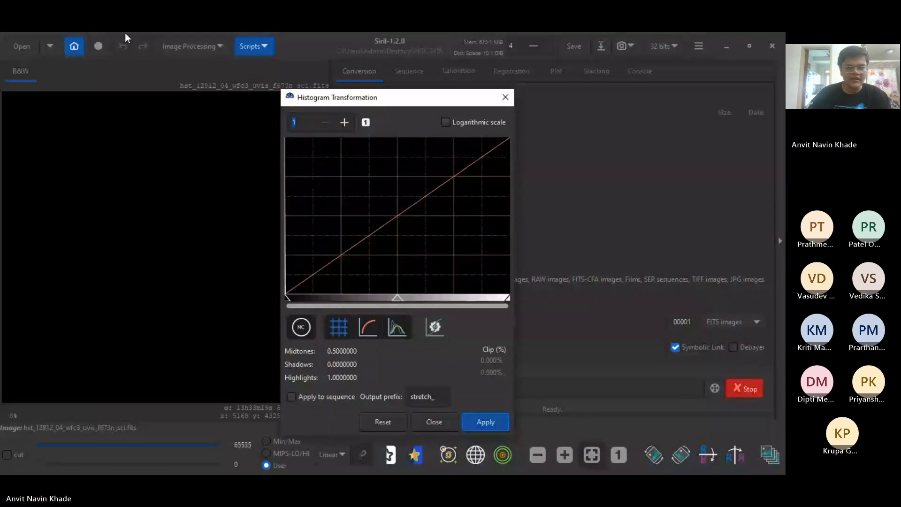
- Stretch the f673n image further with successive Histogram Transformations, lowering the midtones each time and ending at about 0.138
left_click_drag(398, 297, 309, 298)
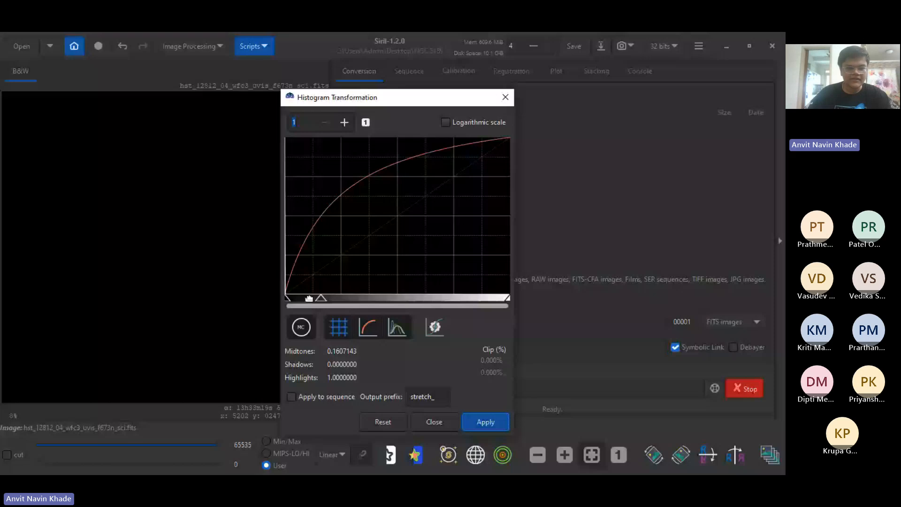
double_click(309, 298)
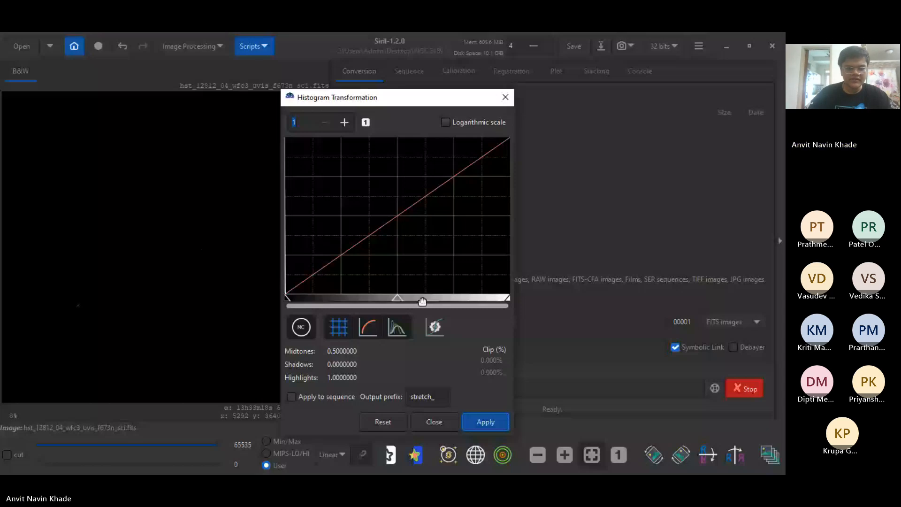
left_click_drag(422, 301, 307, 297)
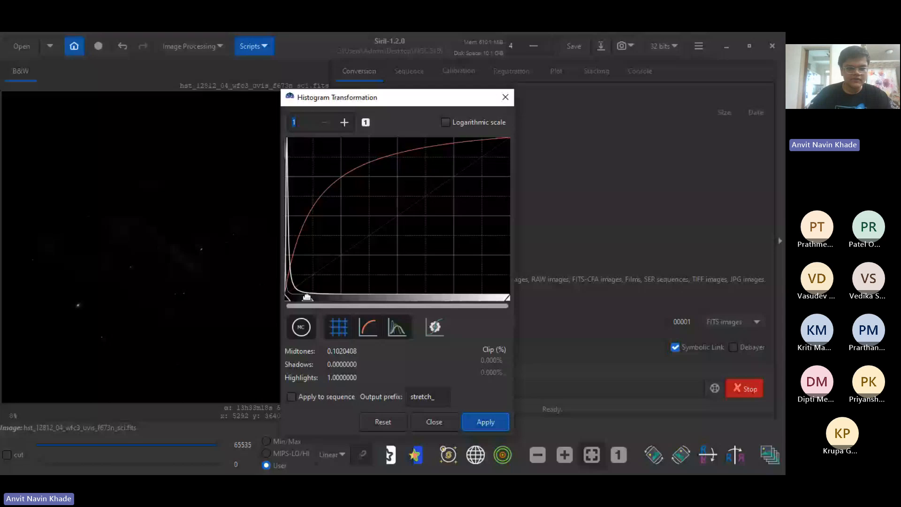
left_click_drag(307, 296, 309, 297)
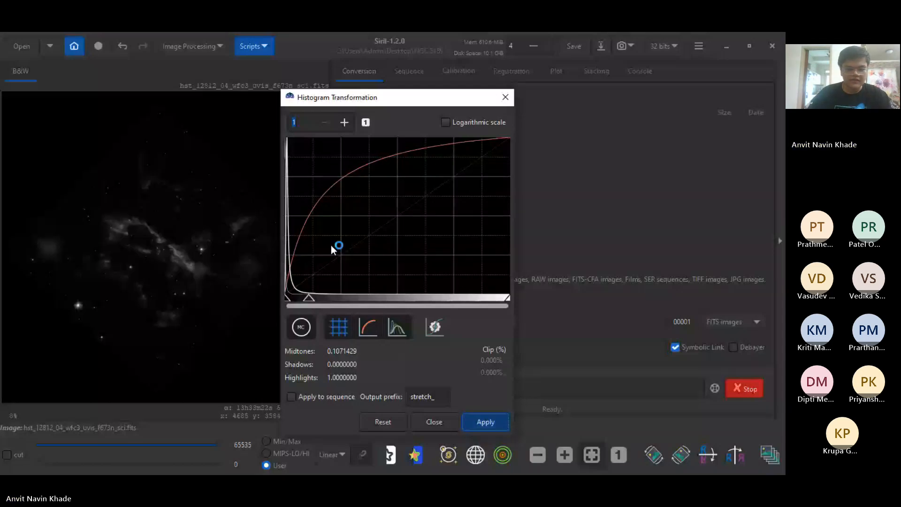
left_click_drag(309, 297, 315, 296)
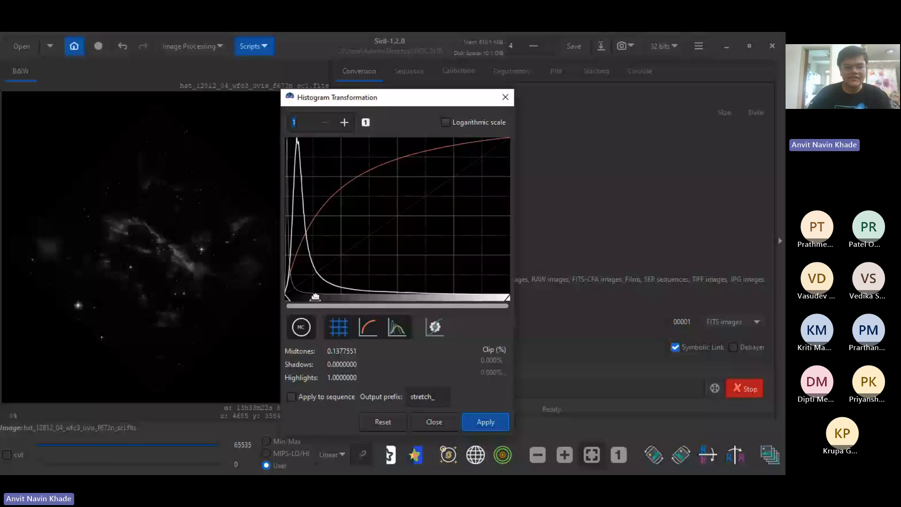
left_click(485, 421)
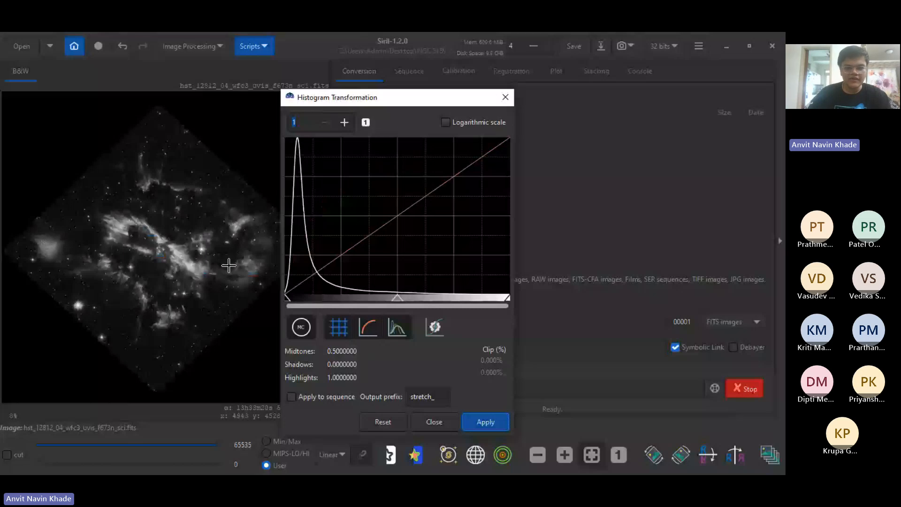
- Preview the histogram auto-stretch on the f673n image, close it without applying, and undo the applied histogram stretches
left_click(434, 327)
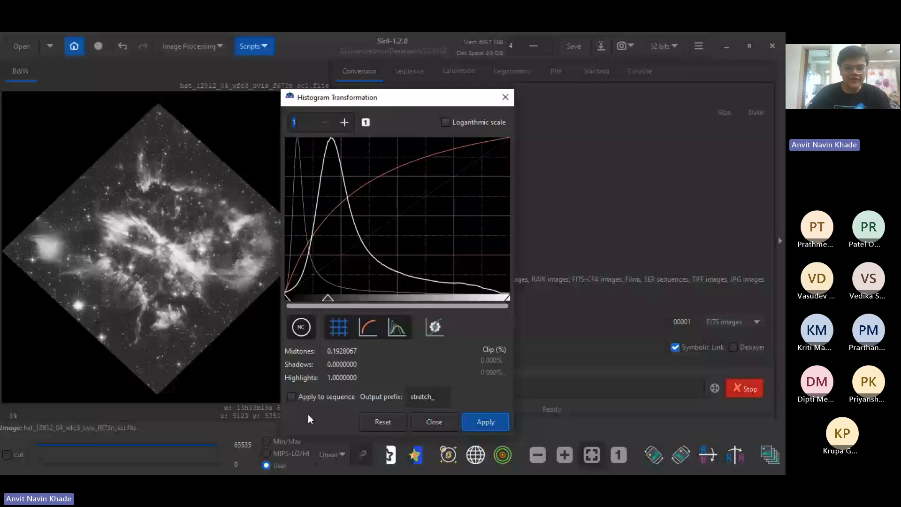
left_click(444, 417)
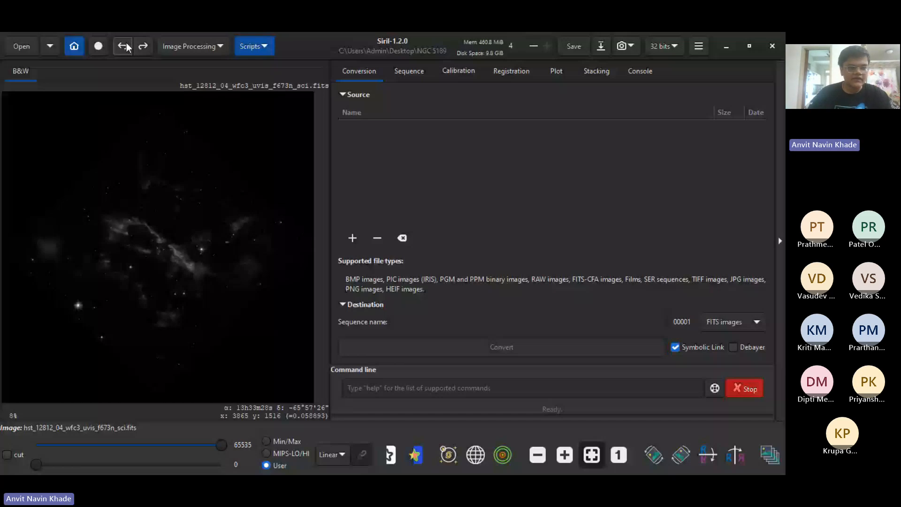
left_click(123, 46)
- Try the Histogram Transformation's auto-stretch on the unstretched f673n image and close it without applying
left_click(192, 46)
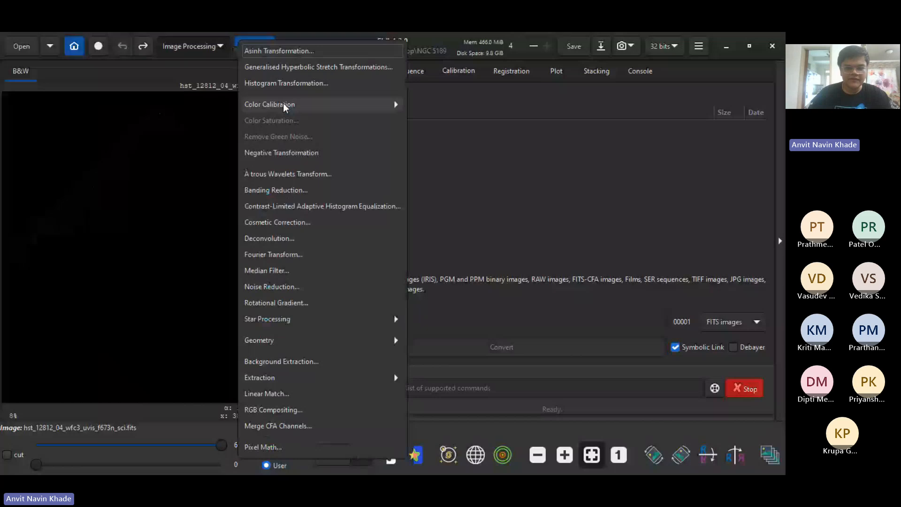
left_click(285, 83)
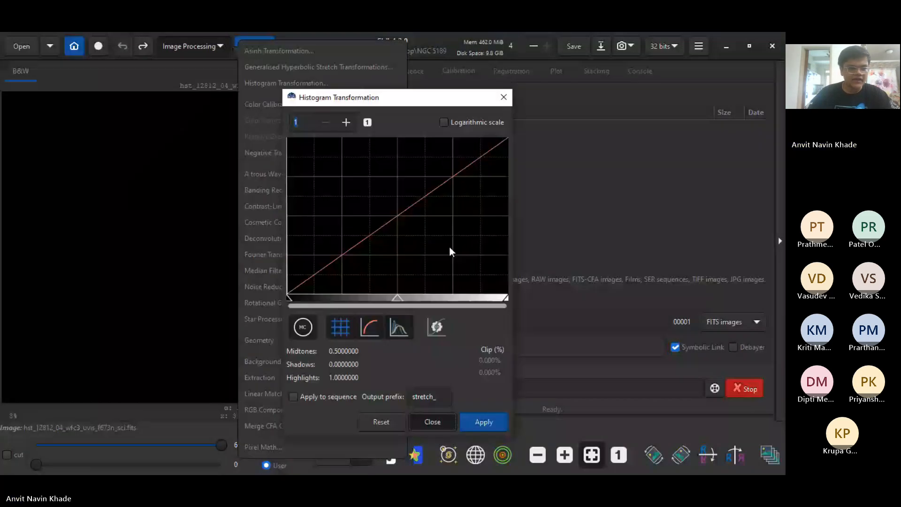
left_click(436, 327)
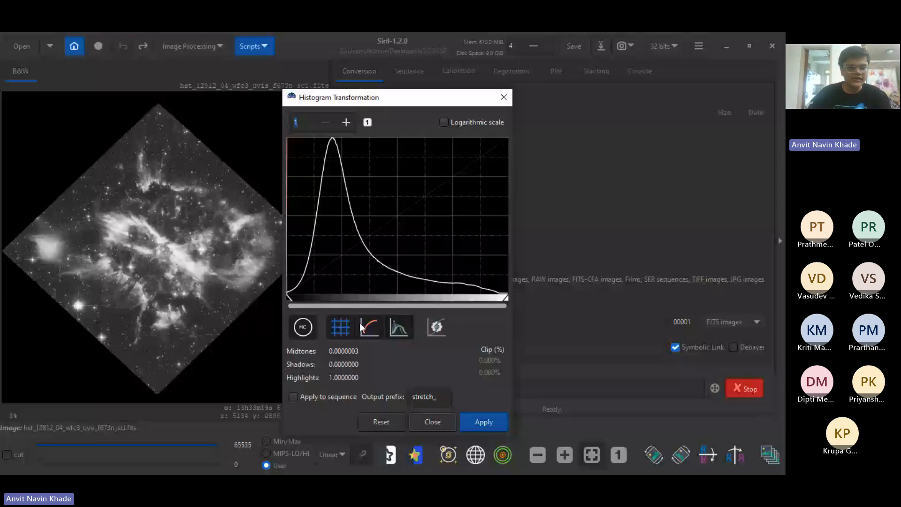
left_click(503, 97)
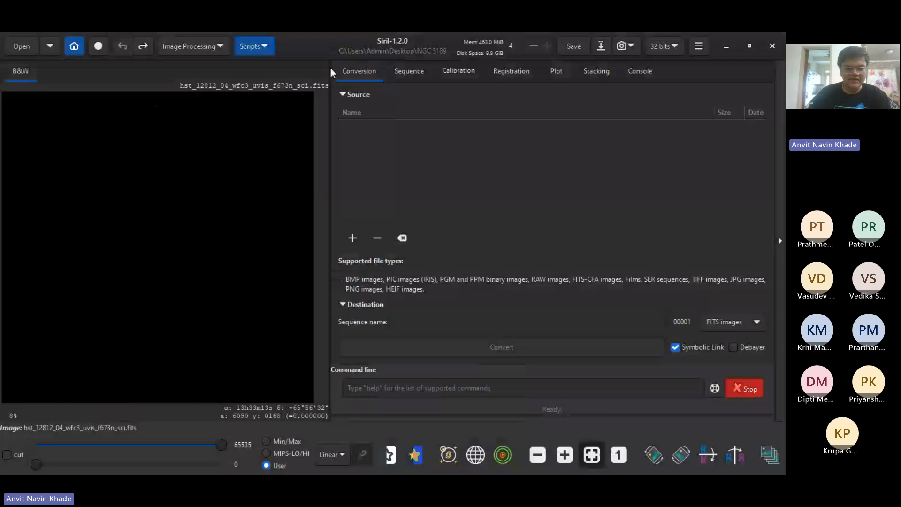
- Apply an Asinh Transformation to the f673n image with a stretch factor of about 832
left_click(332, 454)
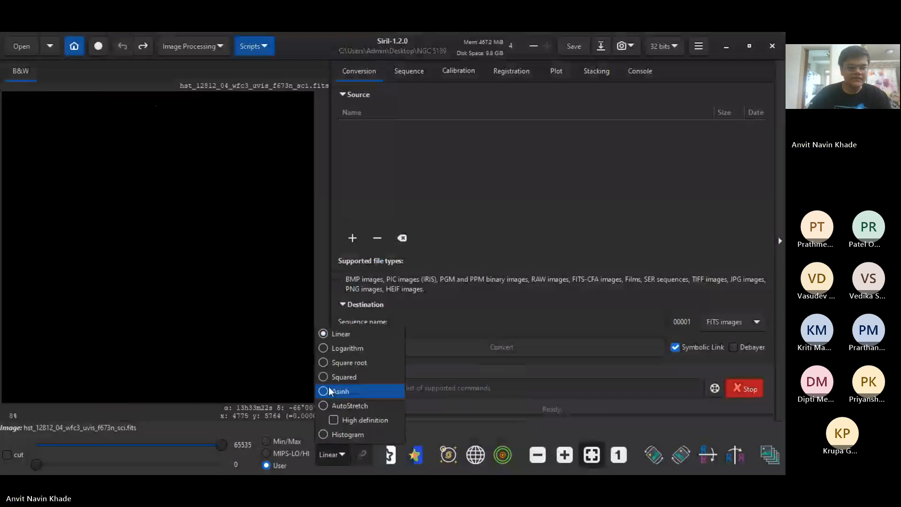
left_click(193, 46)
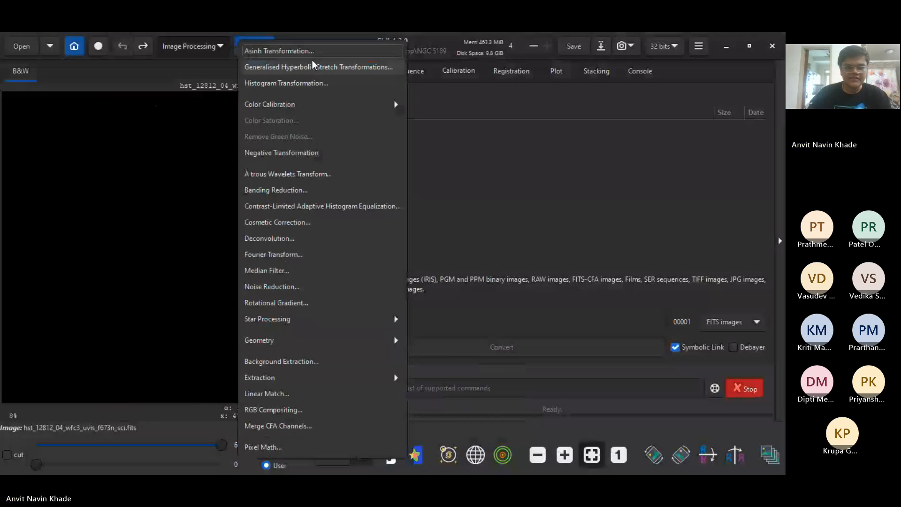
left_click(311, 51)
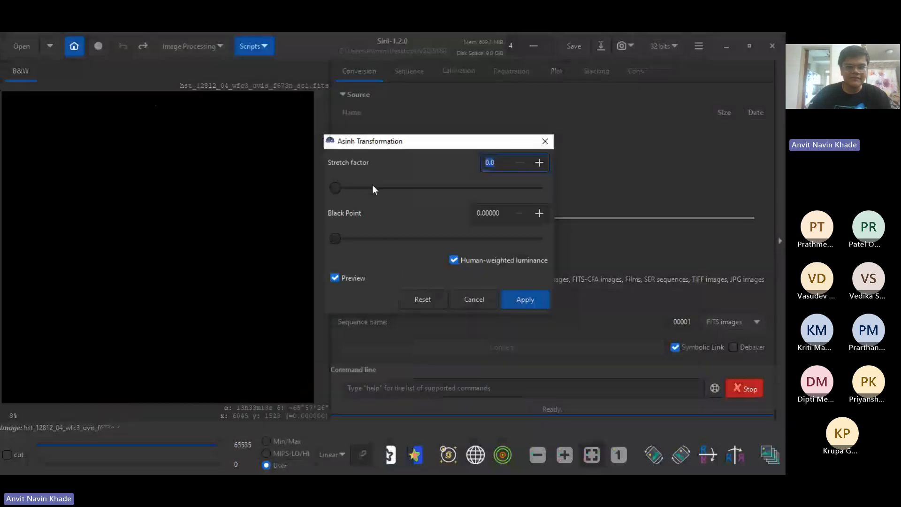
left_click_drag(356, 144, 351, 123)
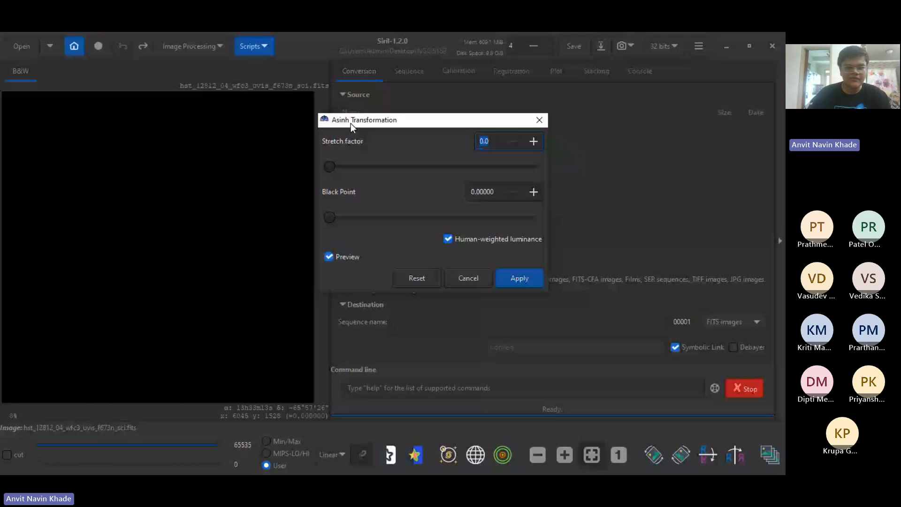
left_click_drag(350, 123, 361, 124)
left_click_drag(340, 167, 513, 167)
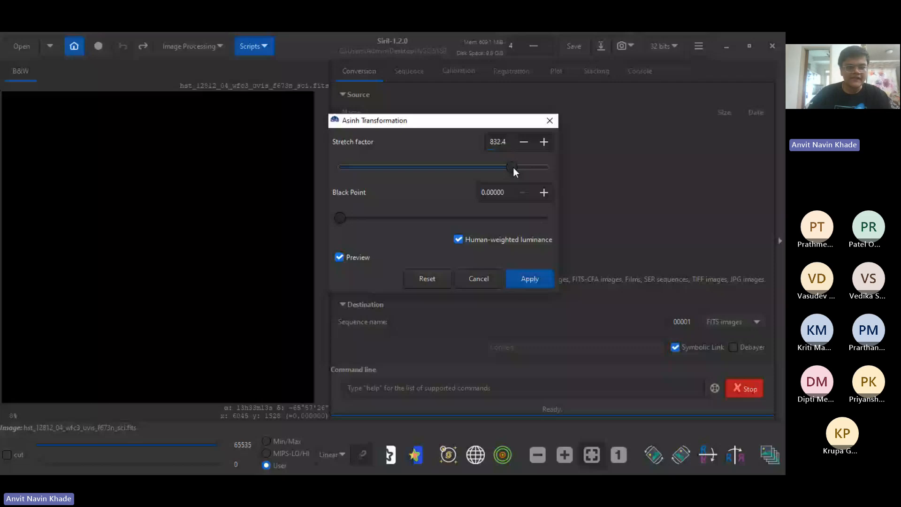
- Apply a second Asinh Transformation to the f673n image with a stretch factor of about 908
left_click(284, 51)
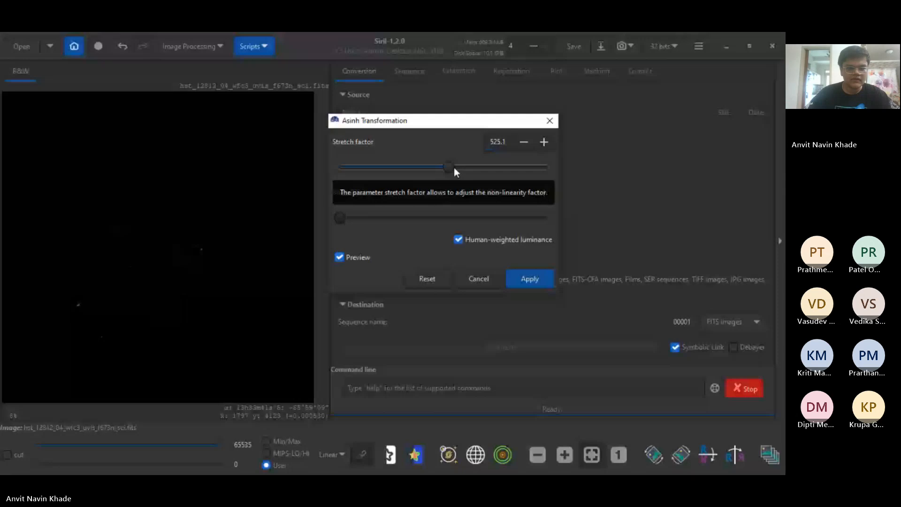
left_click_drag(451, 167, 526, 168)
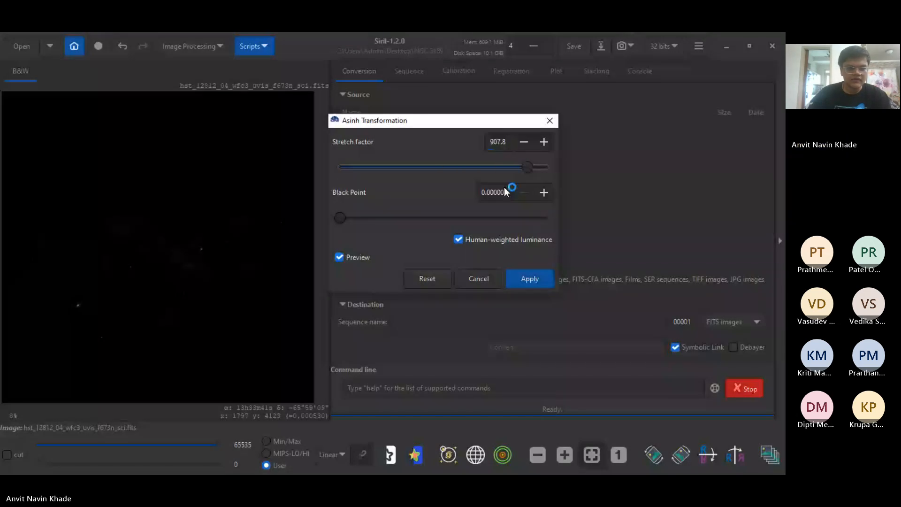
left_click(494, 275)
- Start a third Asinh Transformation on the f673n image and raise its stretch factor to about 656
left_click(207, 50)
left_click(278, 50)
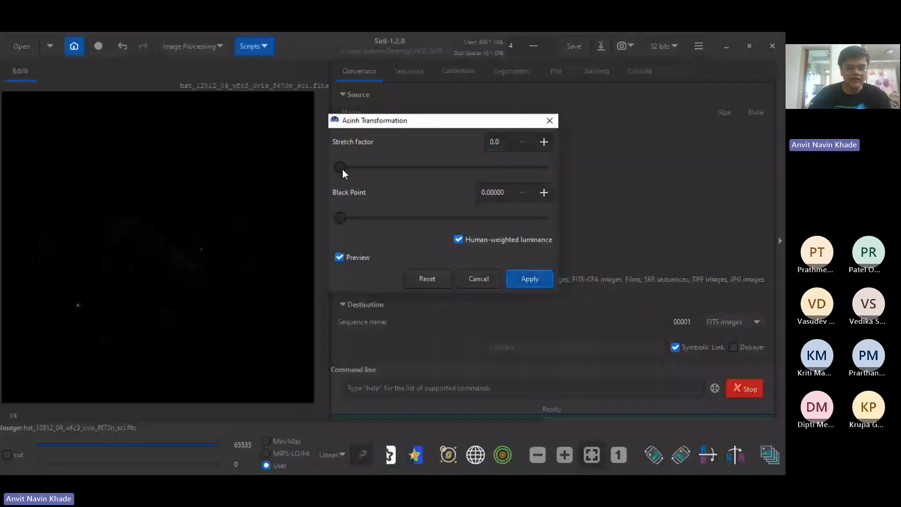
left_click_drag(342, 169, 446, 169)
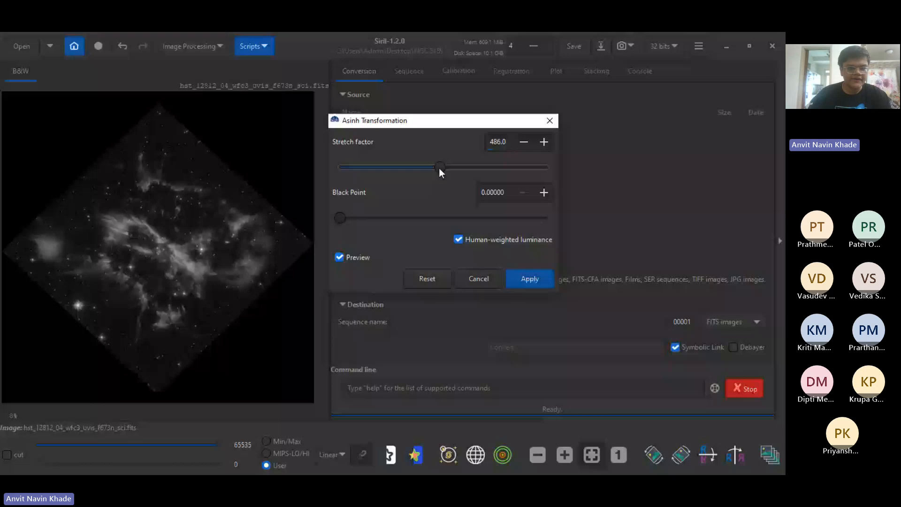
left_click_drag(439, 168, 457, 167)
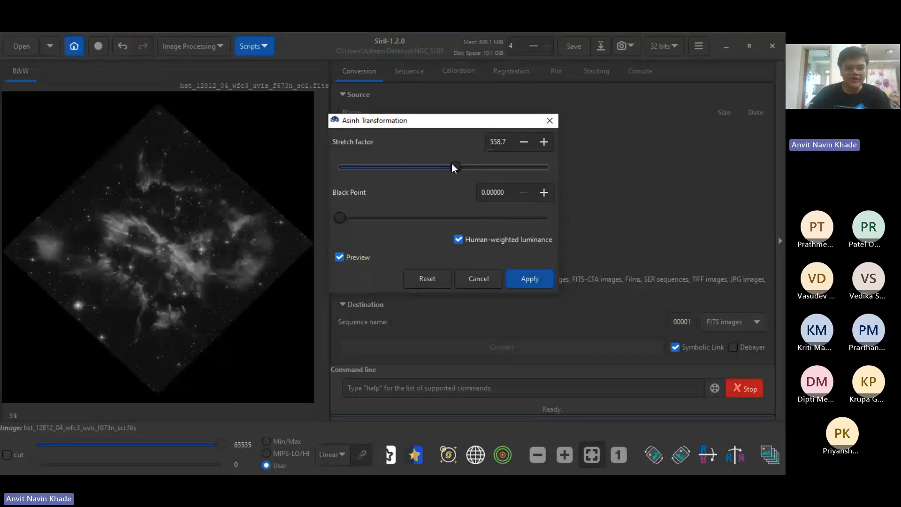
left_click_drag(455, 166, 475, 167)
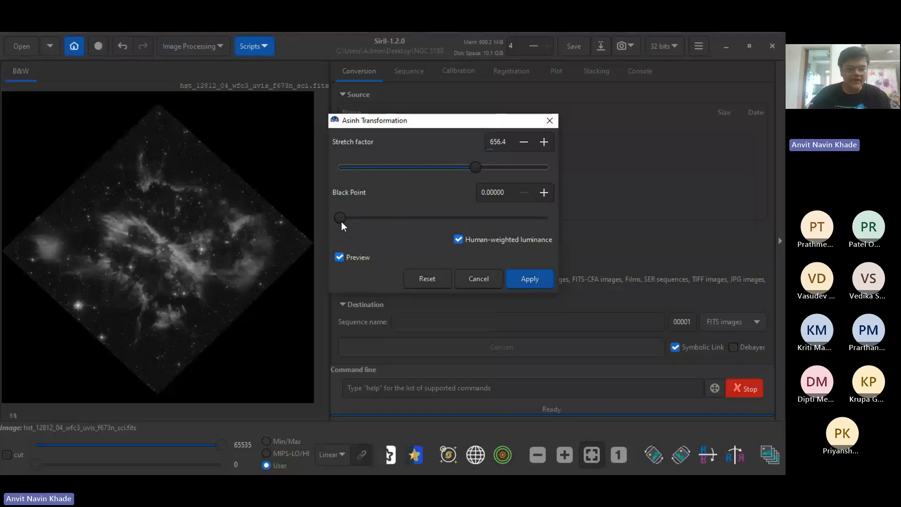
- Try a black point of about 0.0017 with a stretch factor of about 785, and return the black point to 0
mouse_move(342, 222)
left_mouse_down()
mouse_move(354, 218)
mouse_move(345, 218)
left_mouse_up()
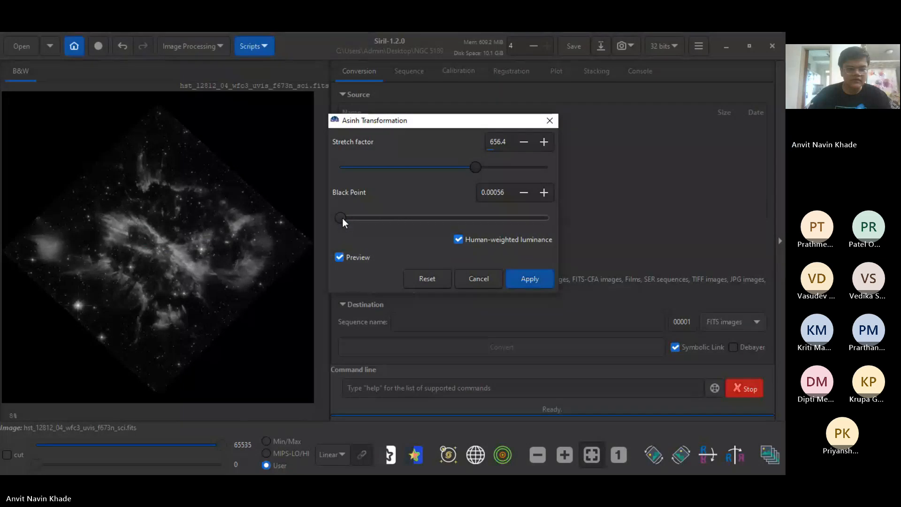
left_click_drag(342, 218, 341, 218)
left_click_drag(468, 168, 504, 168)
left_click(355, 225)
left_click_drag(341, 214, 343, 215)
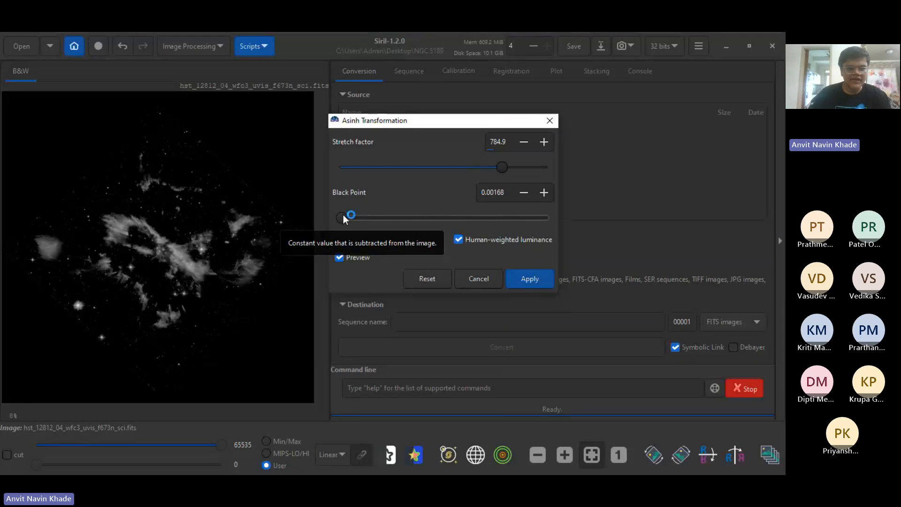
left_click(531, 191)
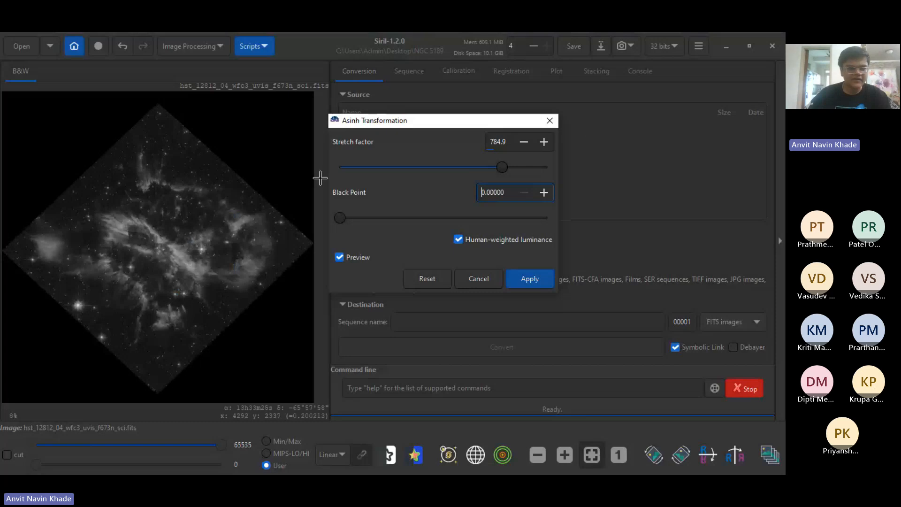
- Set the stretch factor to about 701 and apply the third Asinh Transformation
left_click_drag(501, 169, 488, 167)
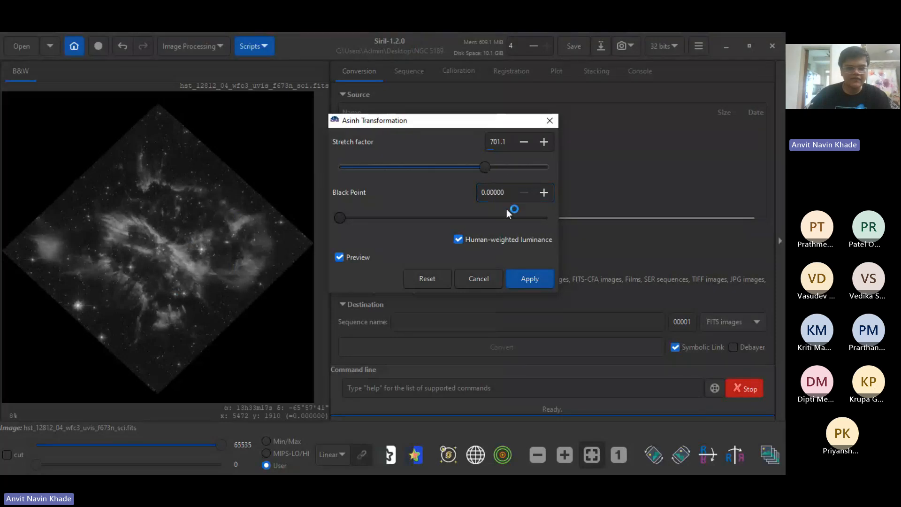
left_click(516, 276)
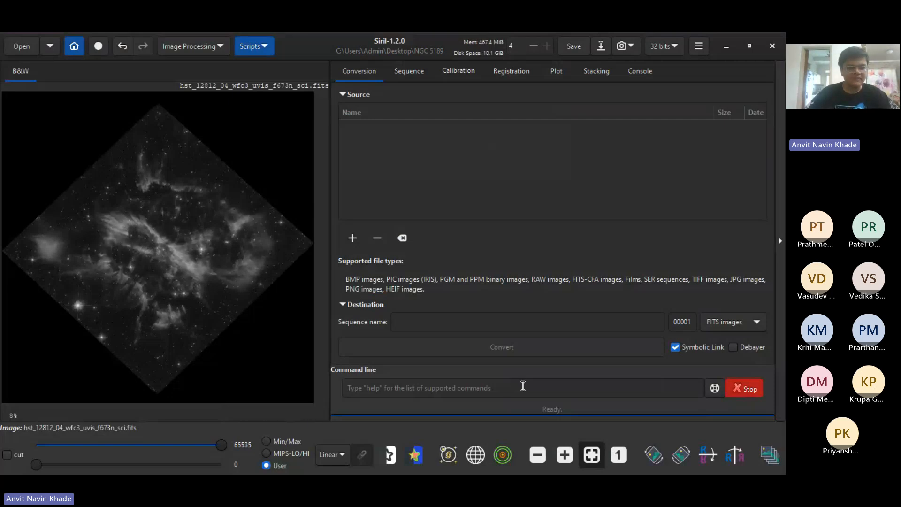
- Examine the nebula's central filaments and stars in the stretched f673n image at different magnifications
left_click(564, 455)
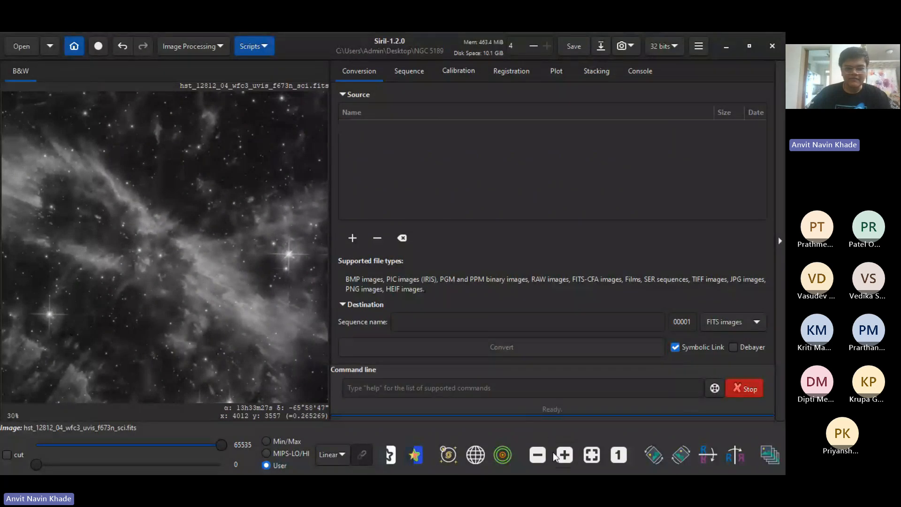
left_click(532, 458)
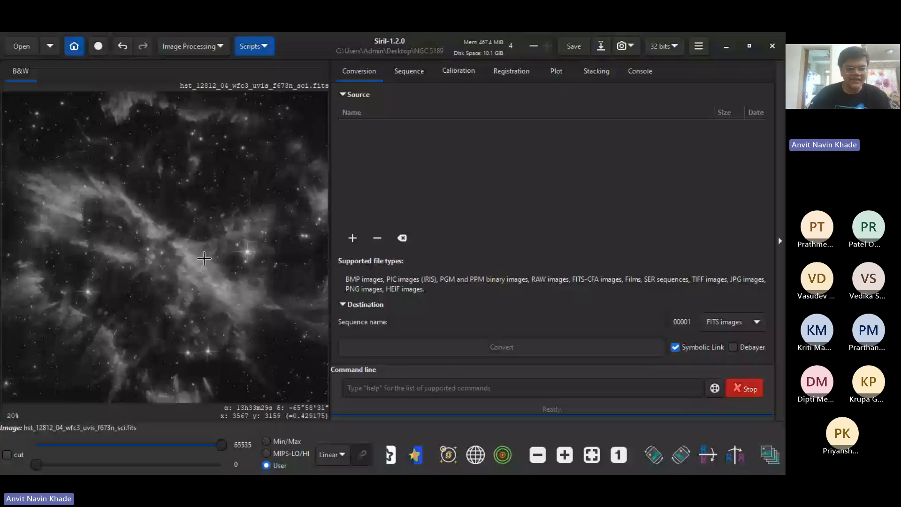
left_click(563, 455)
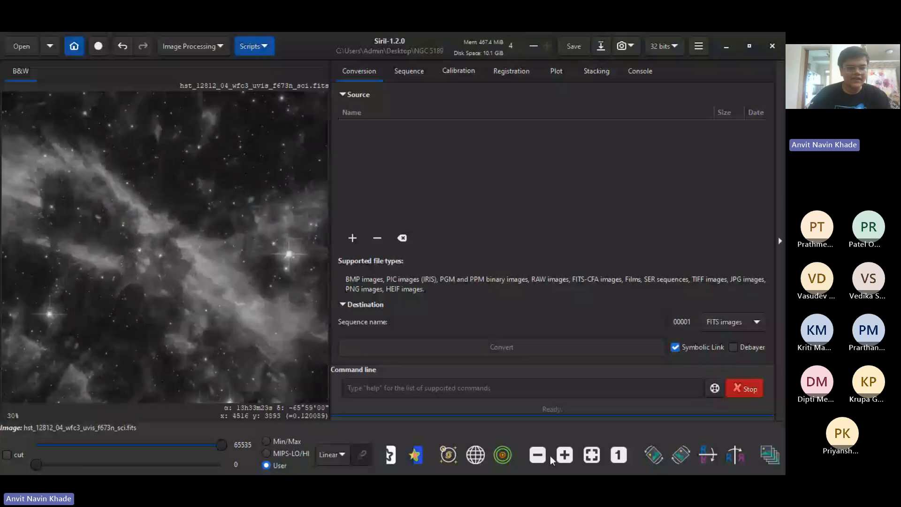
left_click(538, 455)
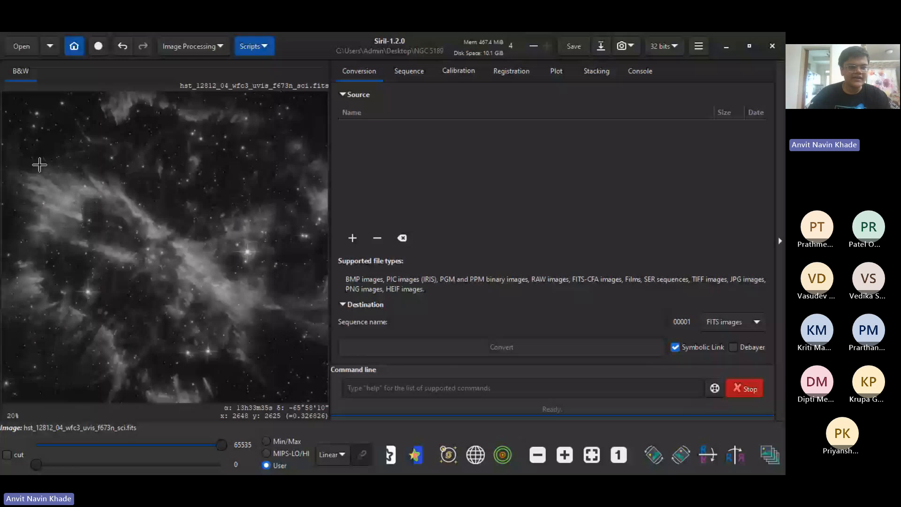
scroll(38, 162, "down", 2)
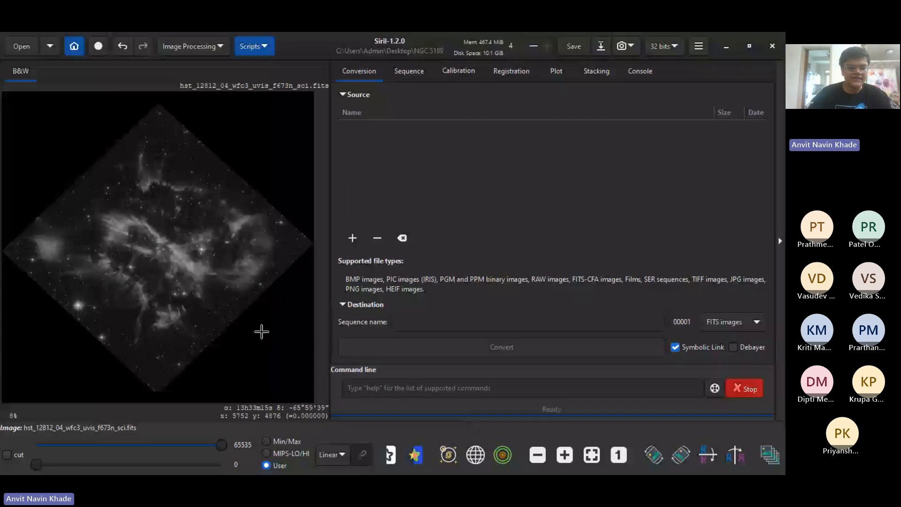
- Create a folder named streched_asinH inside the NGC 5189 folder for saving the stretched image
left_click(600, 47)
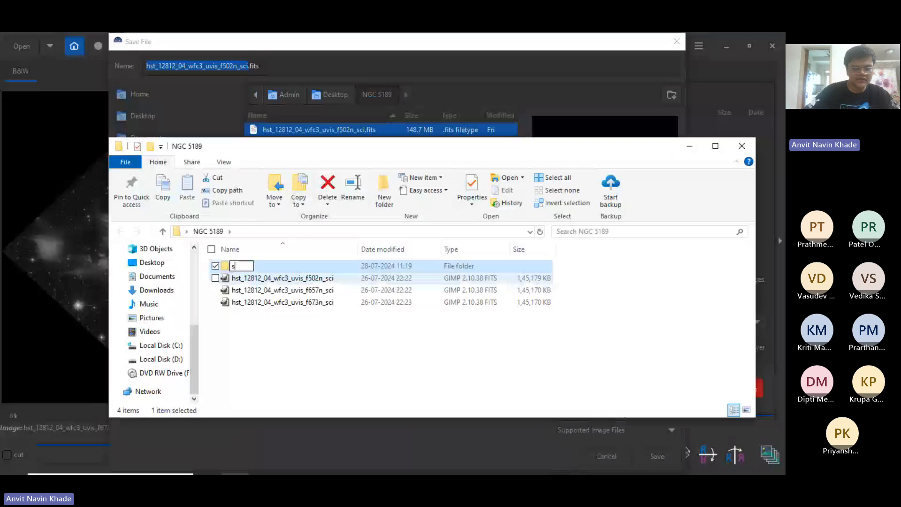
type("treched_asinH")
key("Return")
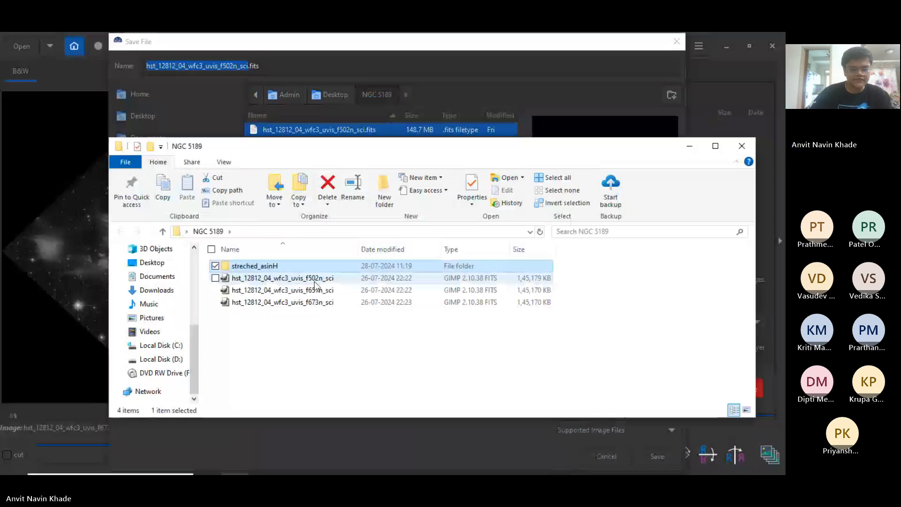
left_click(460, 337)
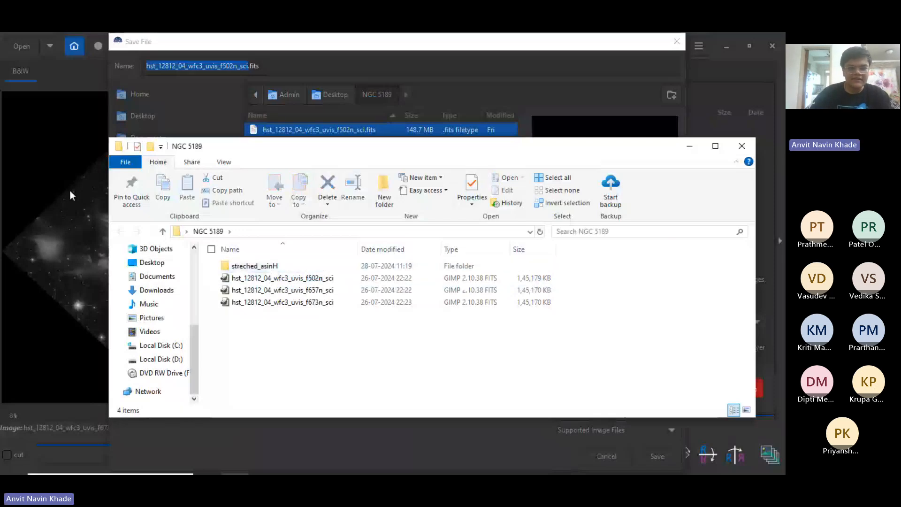
left_click(70, 190)
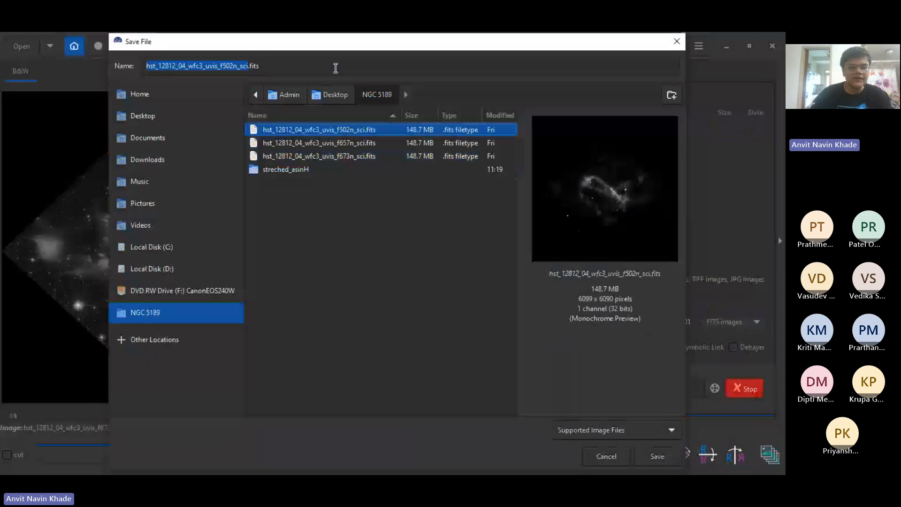
double_click(285, 169)
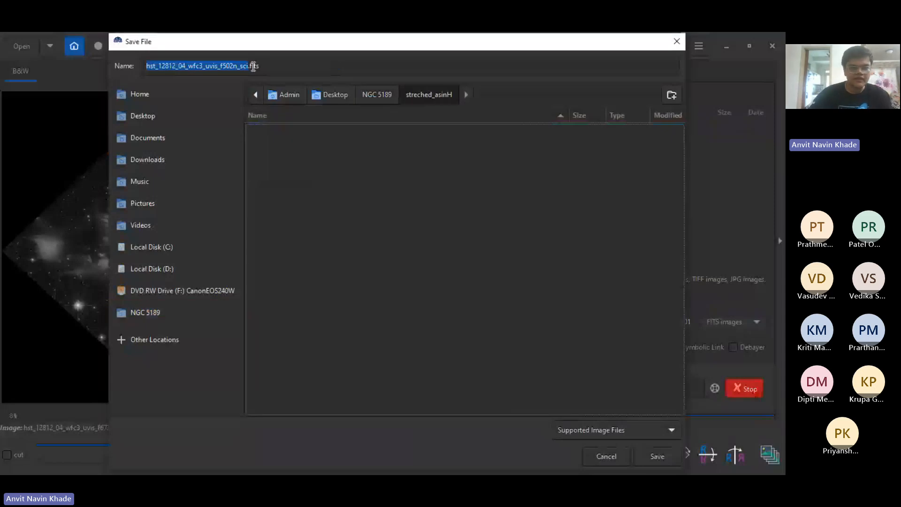
left_click(253, 66)
key("BackSpace")
key("BackSpace")
key("BackSpace")
key("BackSpace")
key("BackSpace")
key("BackSpace")
key("BackSpace")
key("BackSpace")
key("BackSpace")
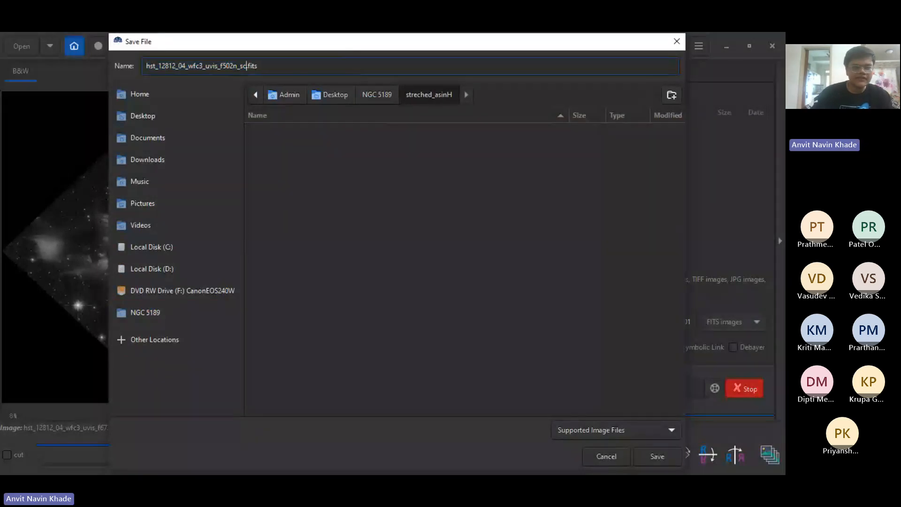
key("BackSpace")
key("BackSpace")
key("BackSpace")
key("BackSpace")
key("BackSpace")
key("BackSpace")
key("BackSpace")
key("BackSpace")
key("BackSpace")
key("BackSpace")
key("BackSpace")
key("BackSpace")
key("BackSpace")
key("BackSpace")
key("BackSpace")
key("BackSpace")
key("BackSpace")
key("BackSpace")
key("BackSpace")
key("BackSpace")
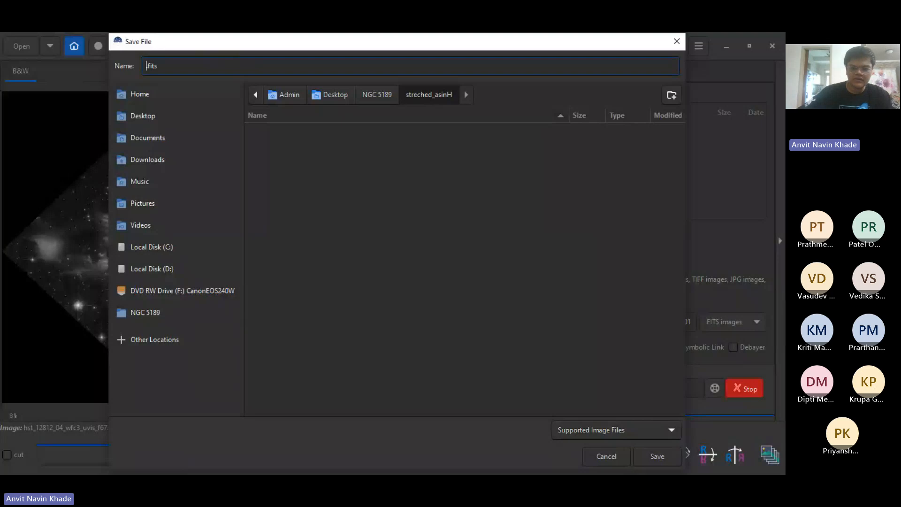
key("Tab")
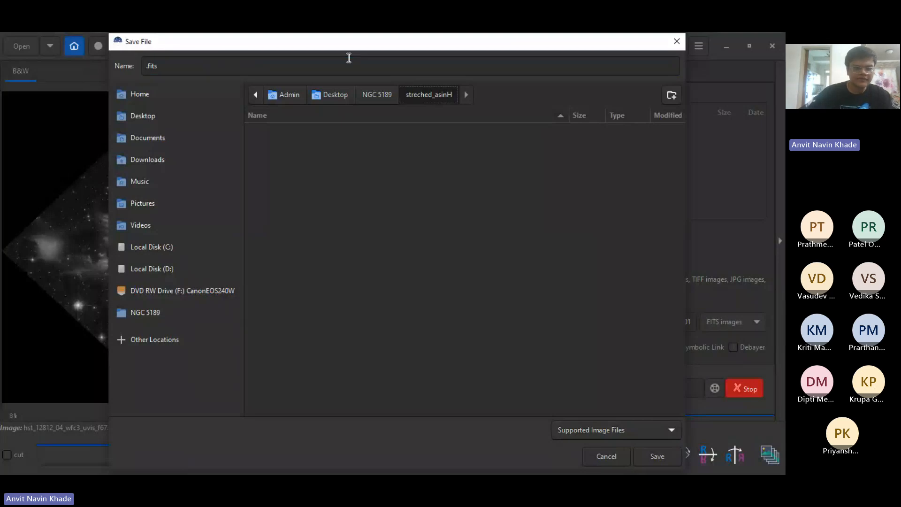
left_click(148, 66)
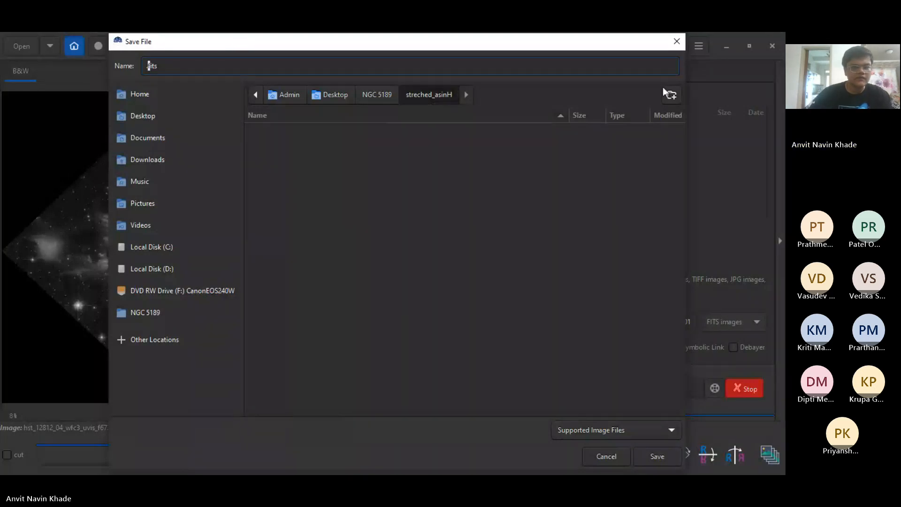
left_click(677, 41)
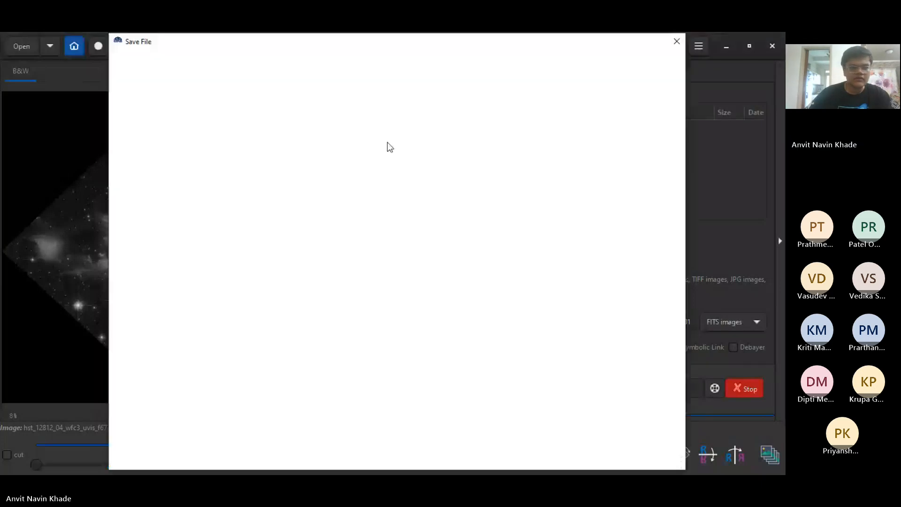
- Choose the streched_asinH folder as the save location and change the file's base name to 673n
left_click(301, 169)
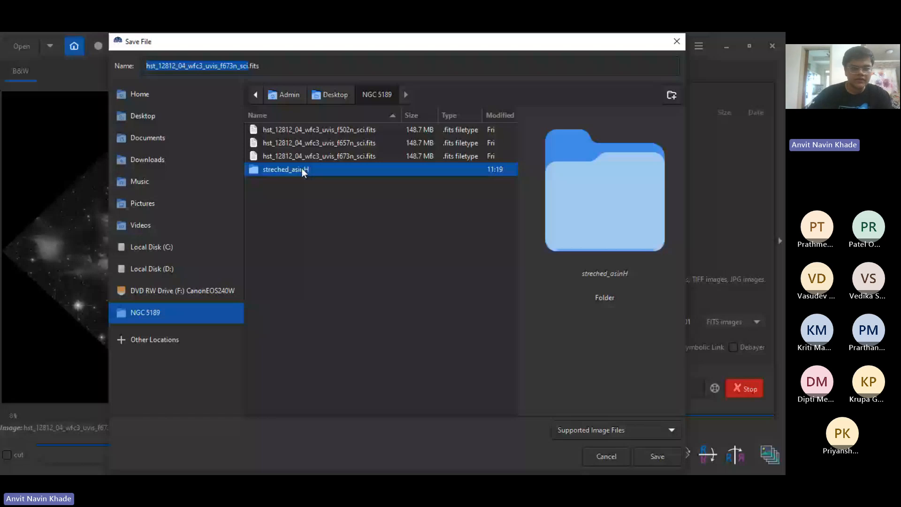
double_click(301, 169)
left_click(251, 66)
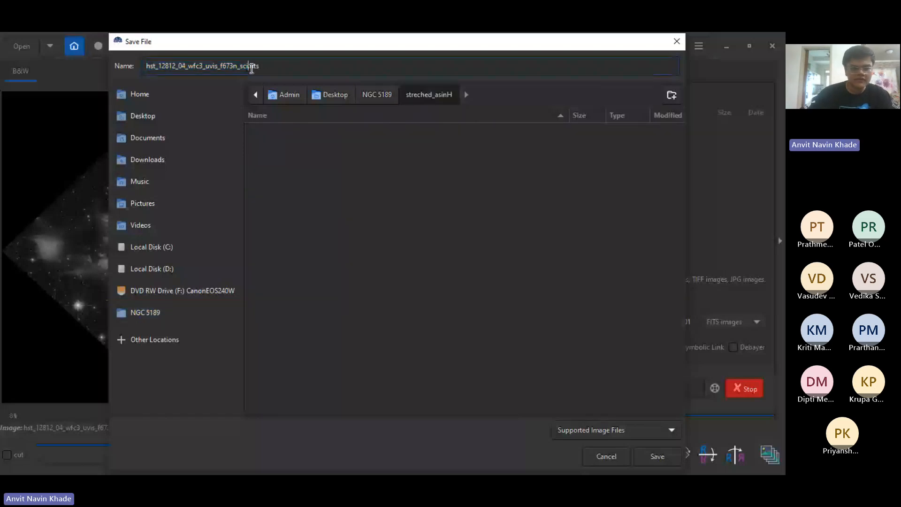
key("BackSpace")
key("BackSpace")
key("BackSpace")
key("BackSpace")
key("BackSpace")
key("BackSpace")
key("BackSpace")
key("BackSpace")
key("BackSpace")
key("BackSpace")
key("BackSpace")
key("BackSpace")
key("BackSpace")
key("BackSpace")
key("BackSpace")
key("BackSpace")
key("BackSpace")
key("BackSpace")
key("BackSpace")
key("BackSpace")
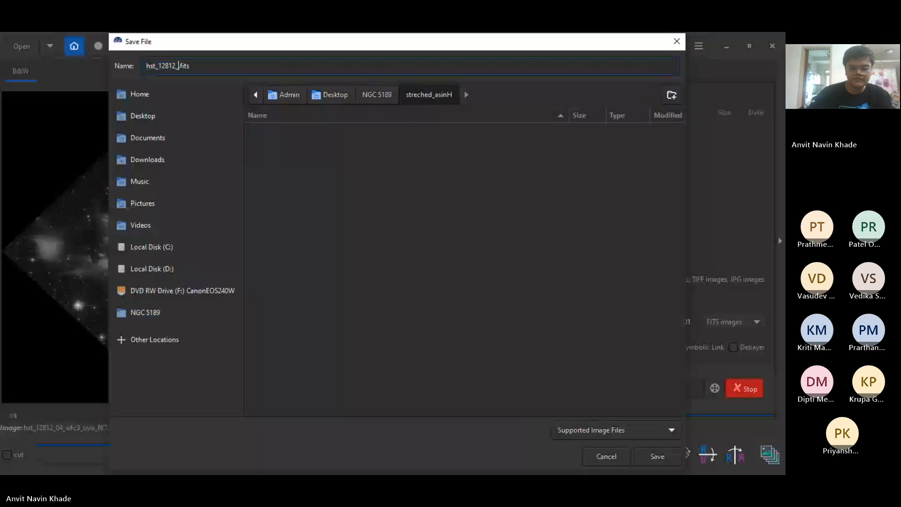
key("ctrl+BackSpace")
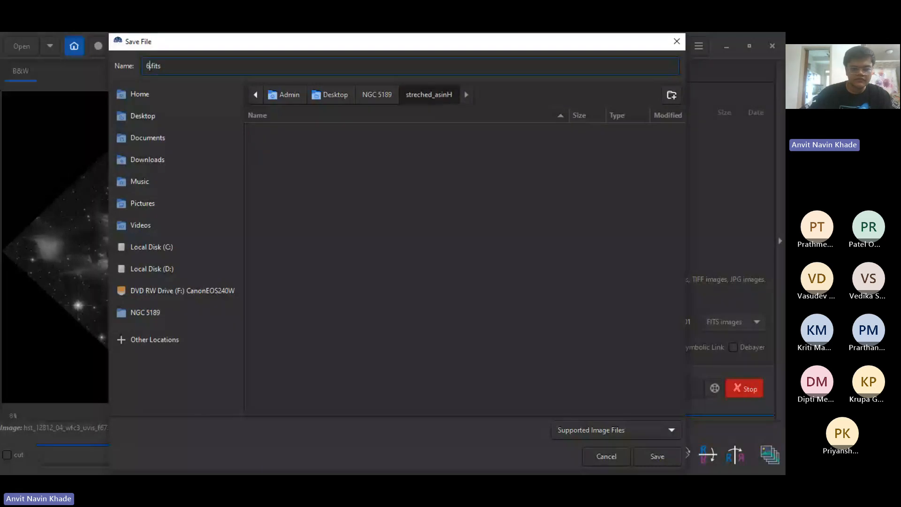
type("673n")
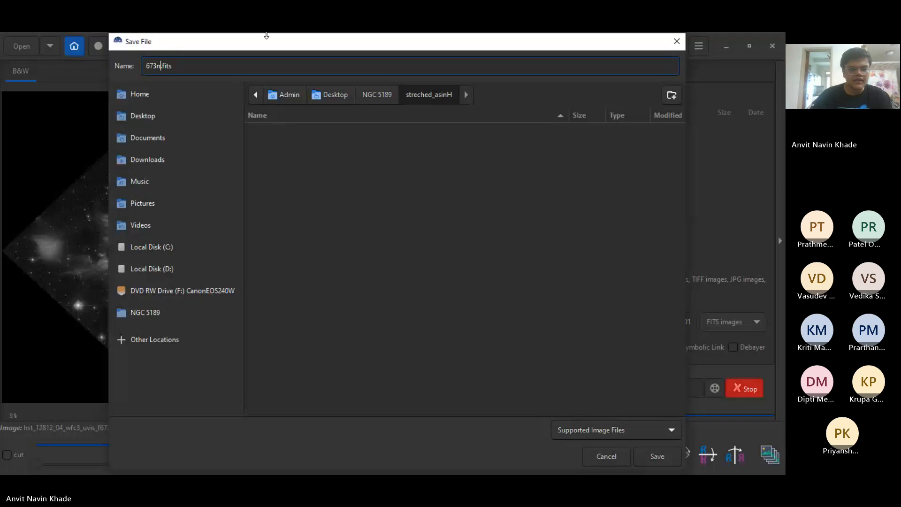
- Change the file extension to tiff and save 673n.tiff with the 16-bit unsigned integer sample format
left_click(242, 64)
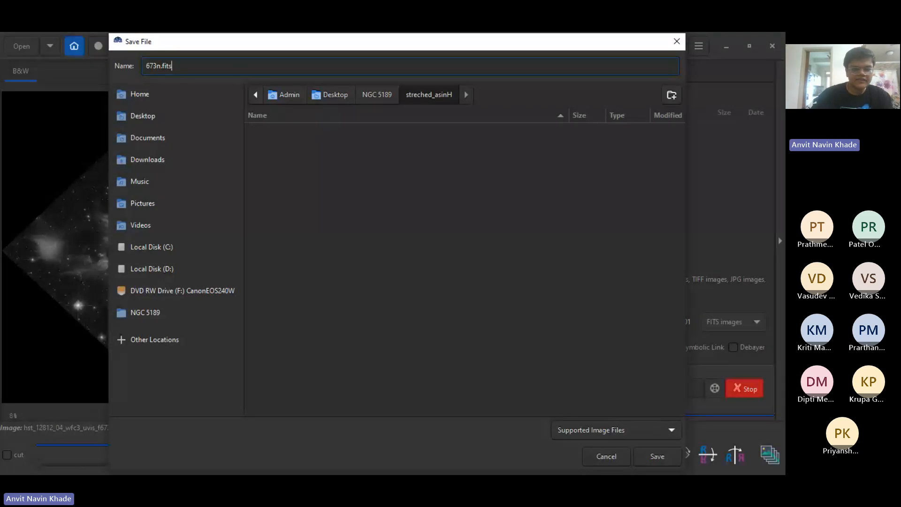
key("BackSpace")
key("BackSpace")
key("BackSpace")
key("BackSpace")
type("tiff")
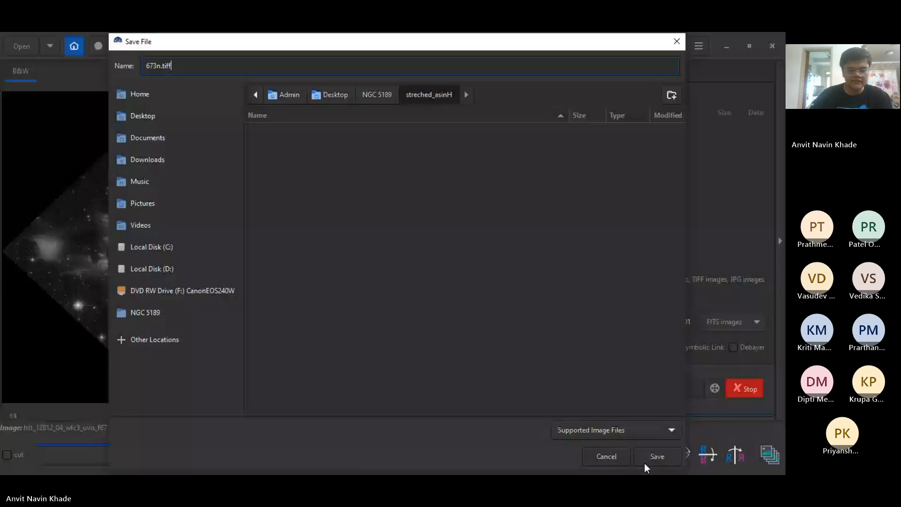
left_click(644, 463)
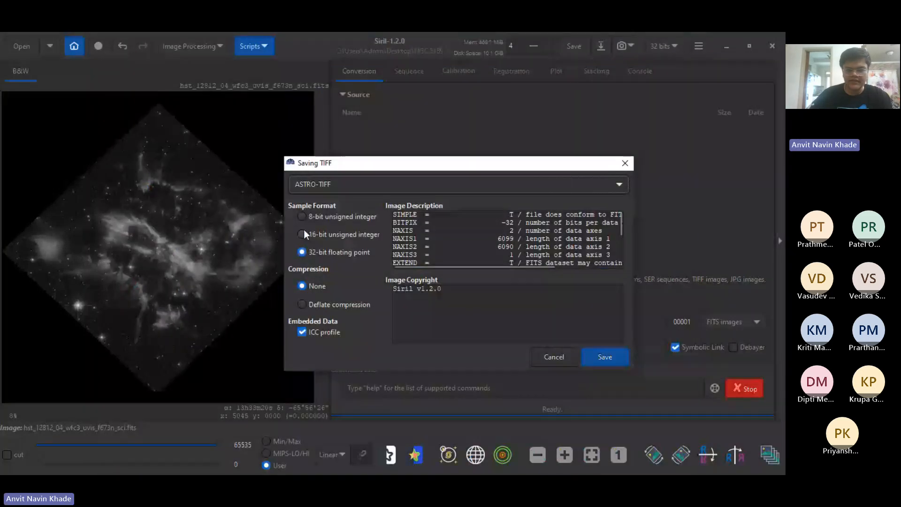
left_click(304, 231)
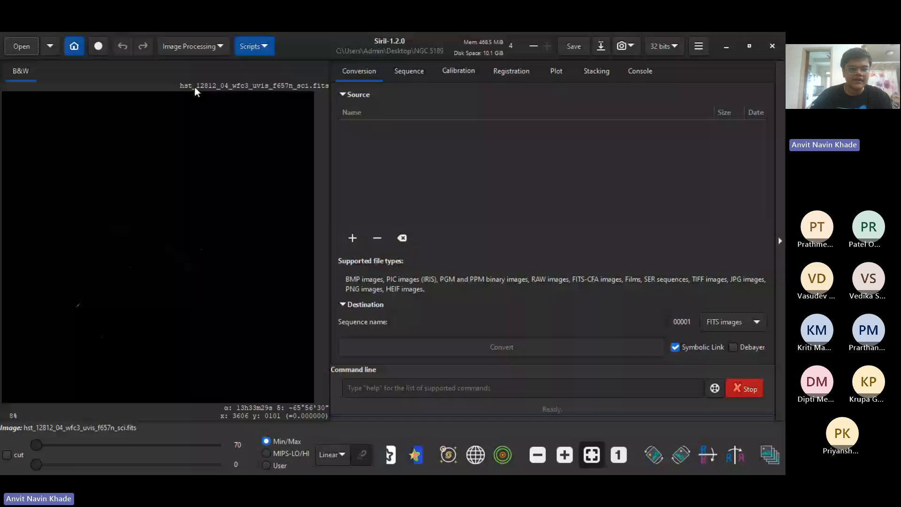
- Apply an Asinh Transformation with a stretch factor of about 729 and black point 0 to the f657n image
left_click(201, 46)
left_click(279, 51)
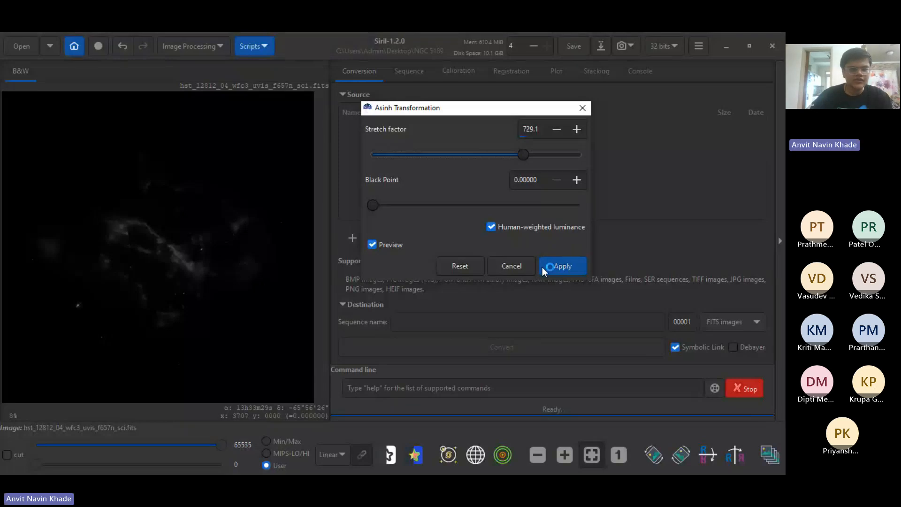
left_click(542, 266)
- Stretch the f657n image further with the Asinh Transformation, settling on a stretch factor of about 332 and black point 0
left_click(192, 46)
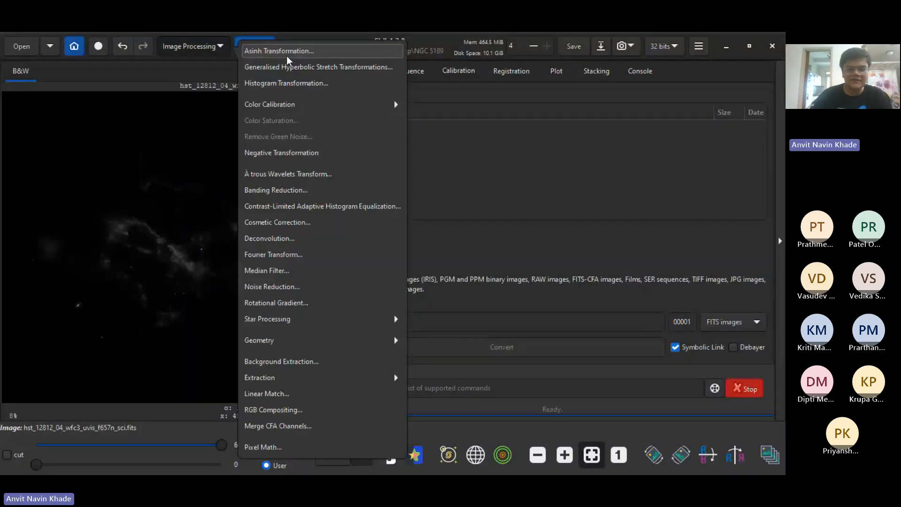
left_click(286, 51)
left_click_drag(391, 155, 433, 156)
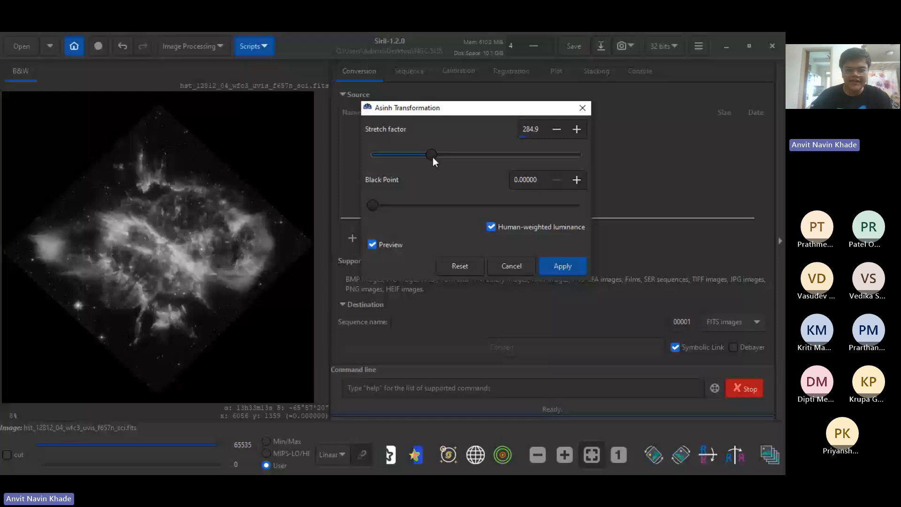
left_click_drag(433, 157, 558, 155)
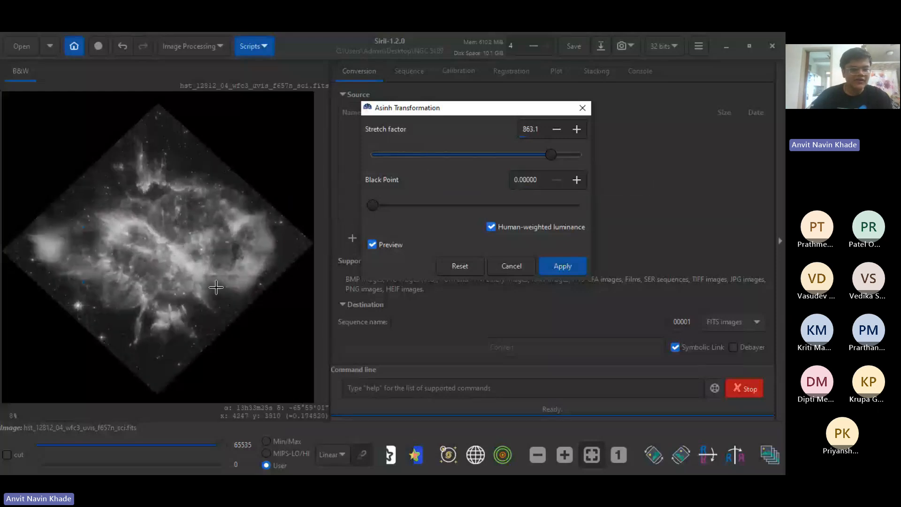
left_click_drag(550, 155, 443, 155)
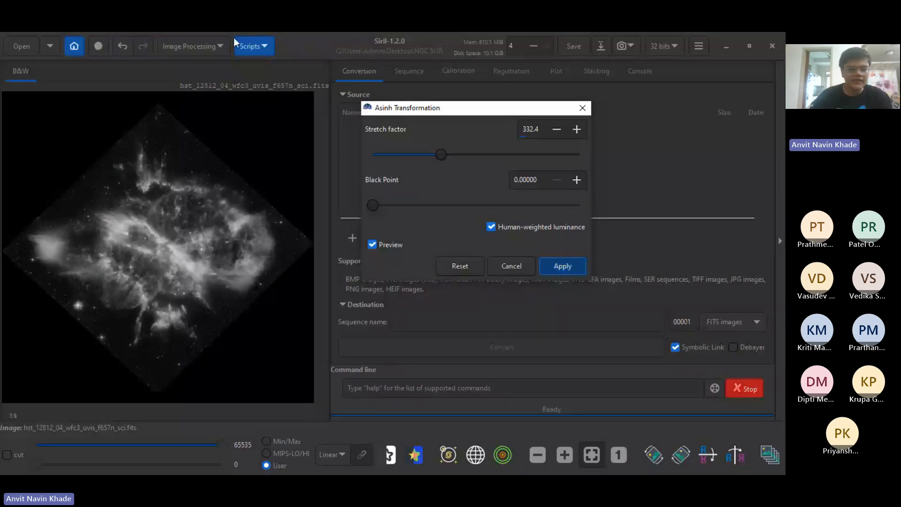
key("Return")
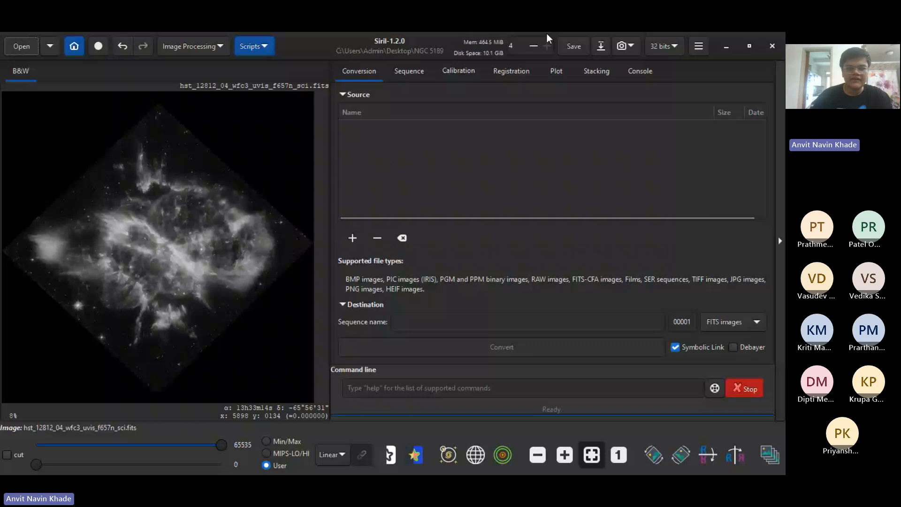
key("ctrl+shift+s")
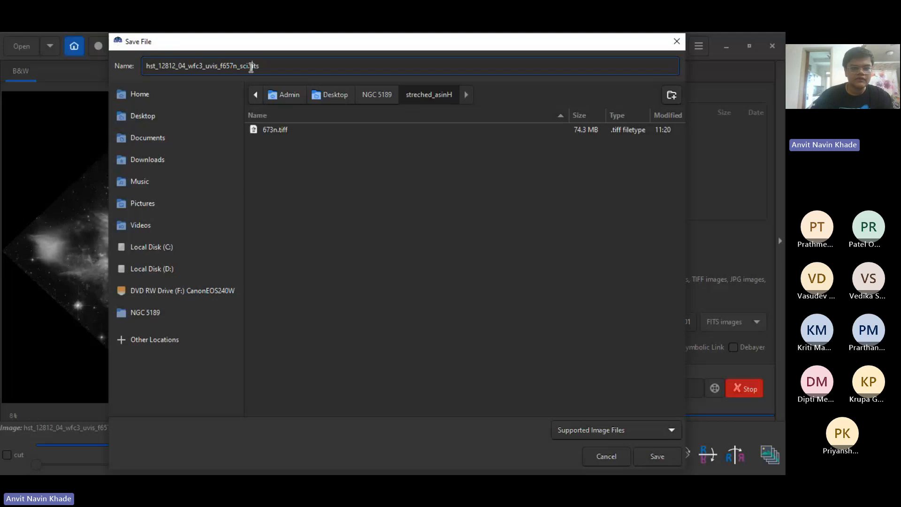
key("BackSpace")
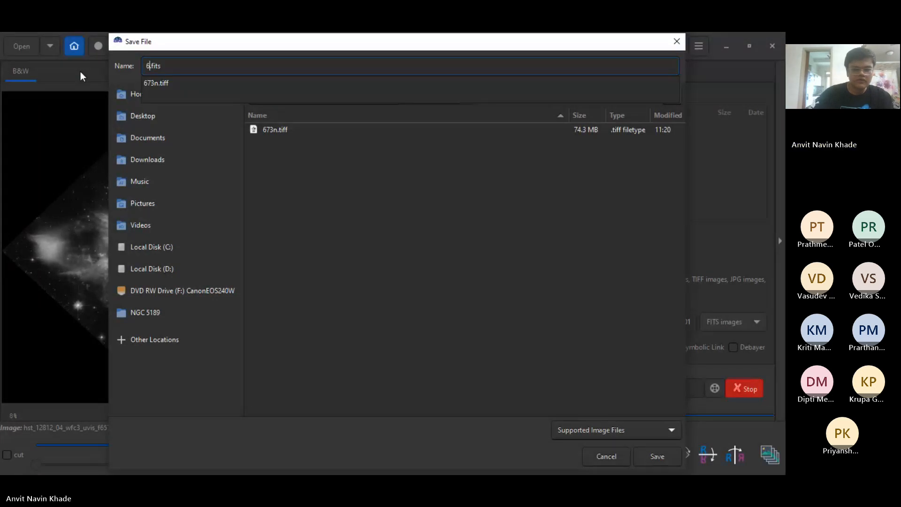
type("657nm")
key("BackSpace")
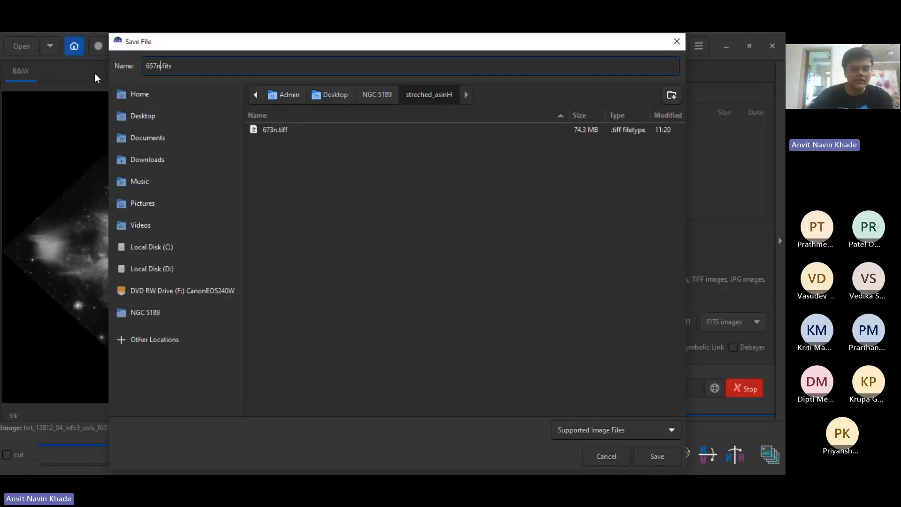
key("End")
key("BackSpace")
key("BackSpace")
key("BackSpace")
key("BackSpace")
type("tiff")
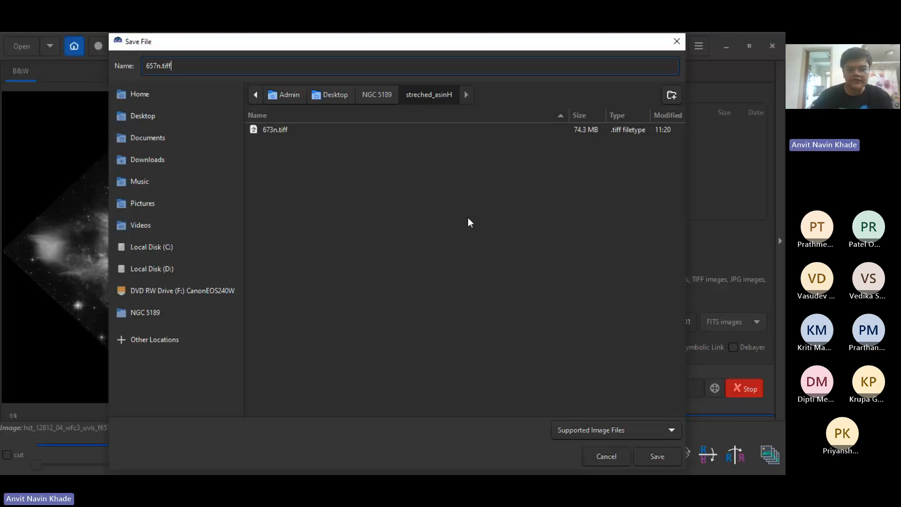
left_click(605, 456)
- Save the stretched f657n image as 657n.tiff in the NGC 5189 folder with 16-bit unsigned integer samples
left_click(600, 46)
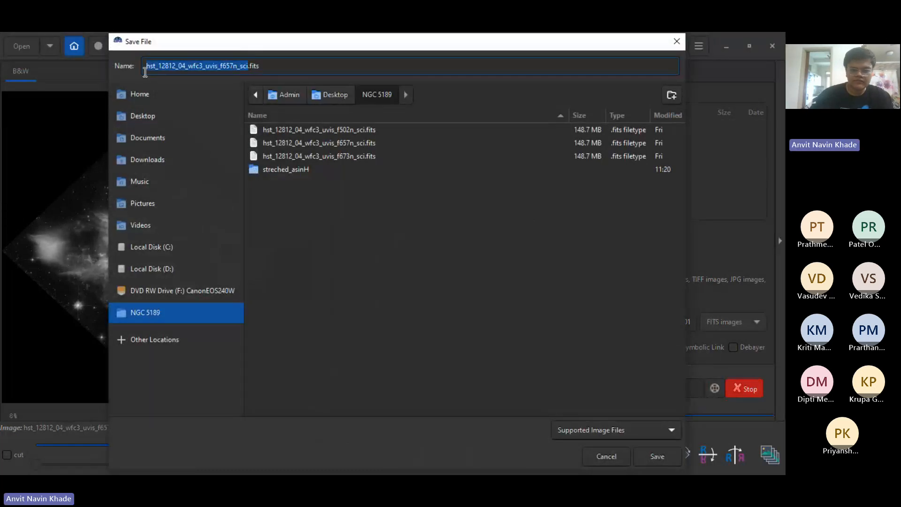
type("657")
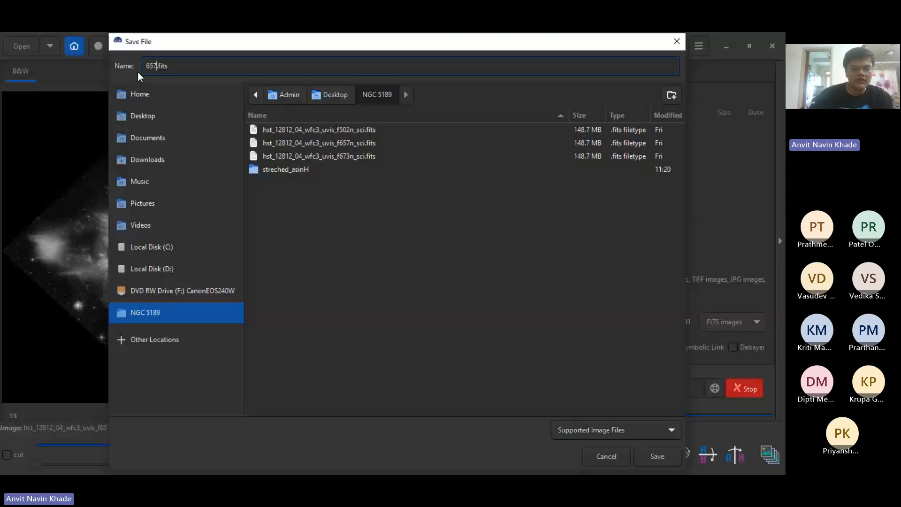
type("n")
key("End")
key("BackSpace")
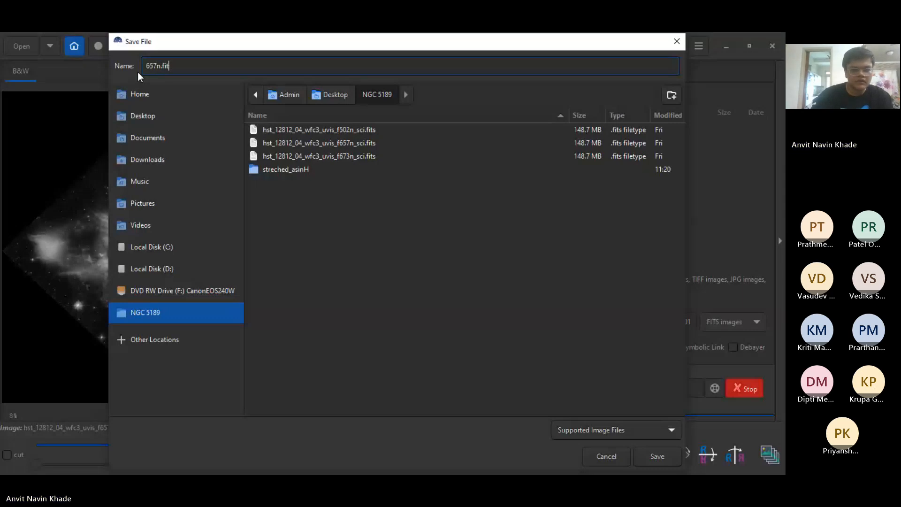
key("BackSpace")
key("BackSpace")
key("BackSpace")
type("tiff")
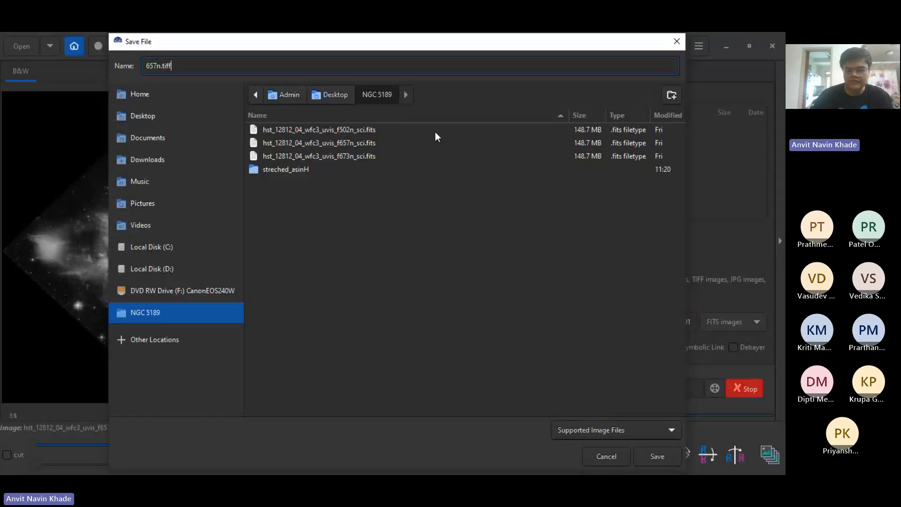
left_click(669, 458)
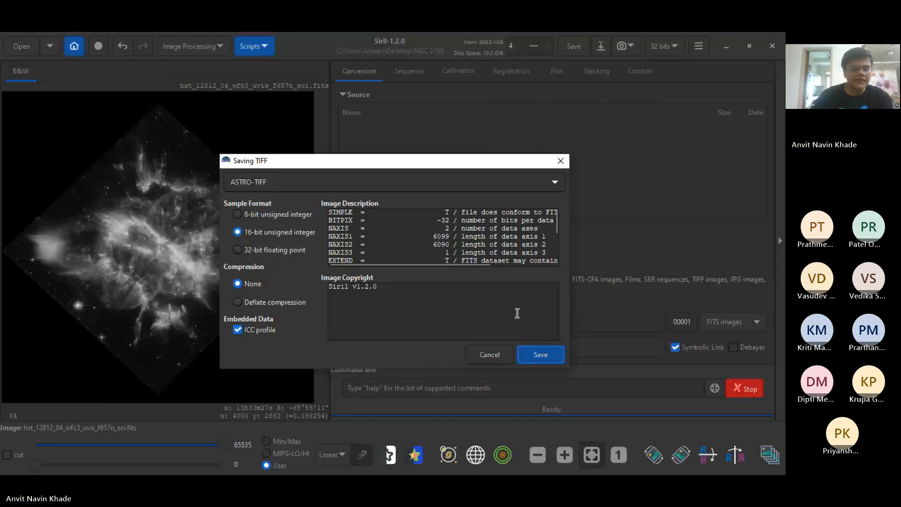
key("Return")
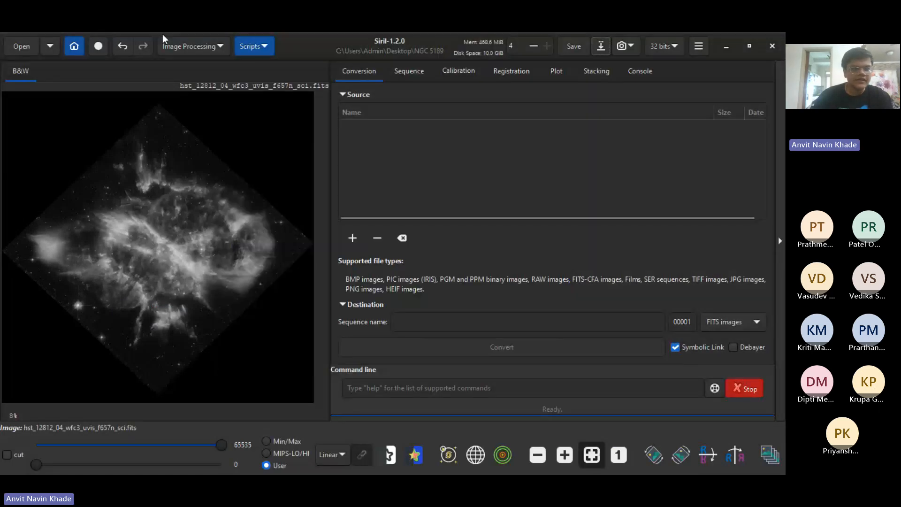
- Open hst_12812_04_wfc3_uvis_f502n_sci.fits from the NGC 5189 folder
left_click(22, 47)
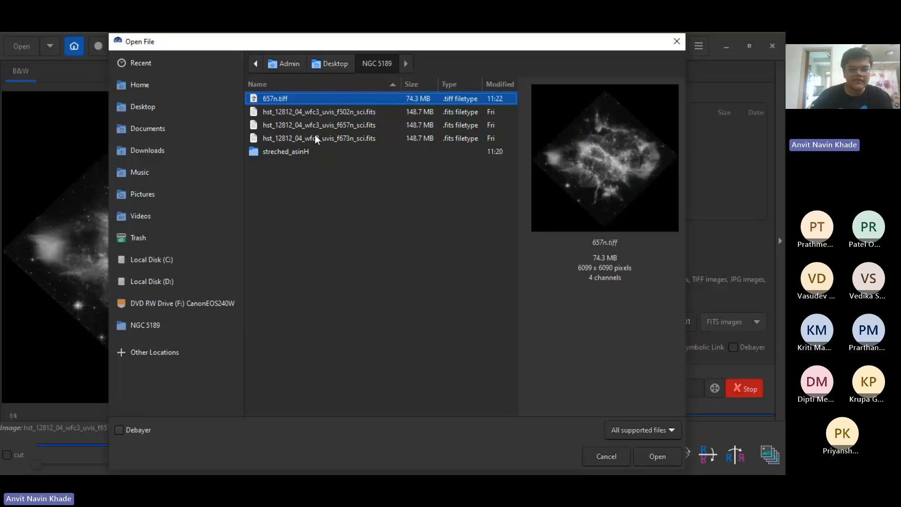
left_click(342, 112)
left_click(665, 458)
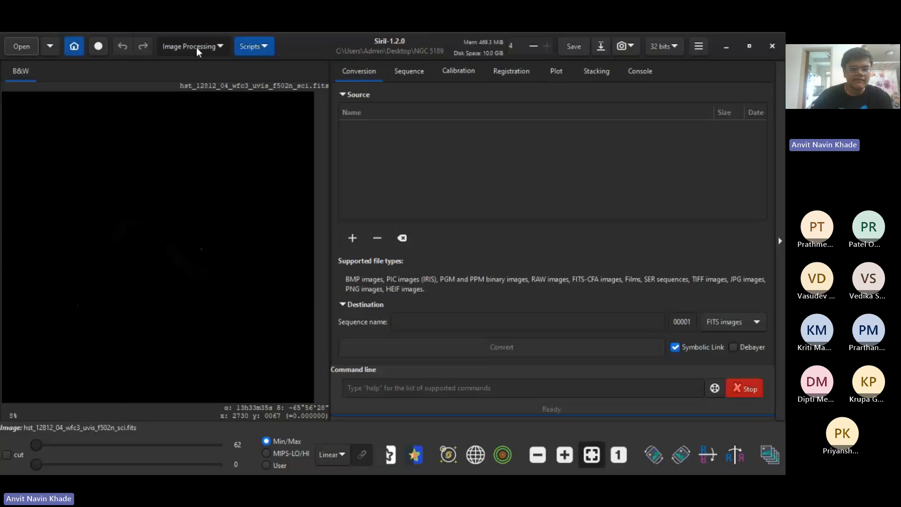
- Apply an Asinh Transformation with a stretch factor of about 863 and black point 0 to the f502n image
left_click(196, 47)
left_click(361, 50)
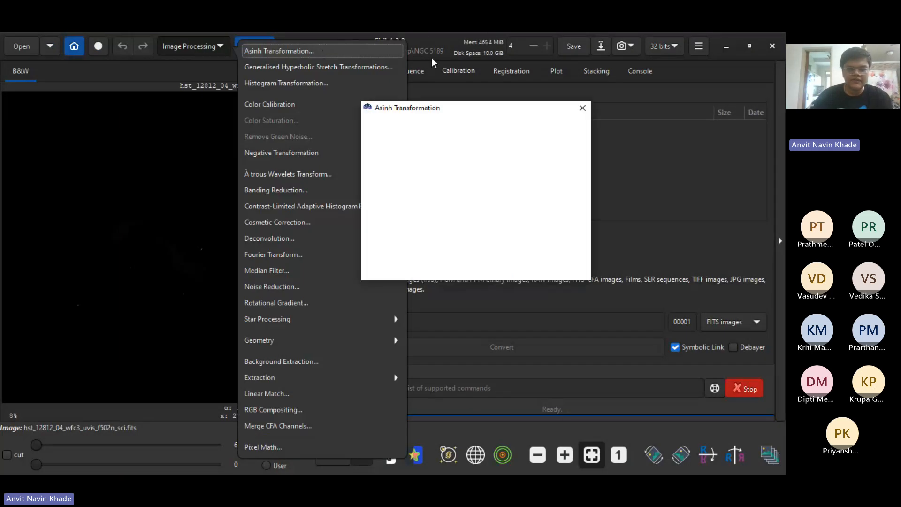
left_click_drag(373, 155, 551, 147)
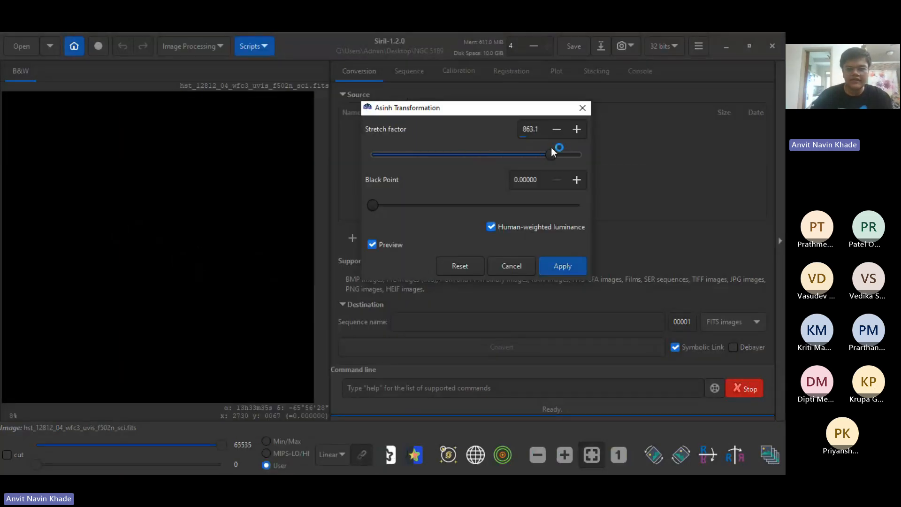
left_click(562, 264)
- Apply a second Asinh Transformation to the f502n image with a stretch factor of about 779 and black point 0
left_click(213, 47)
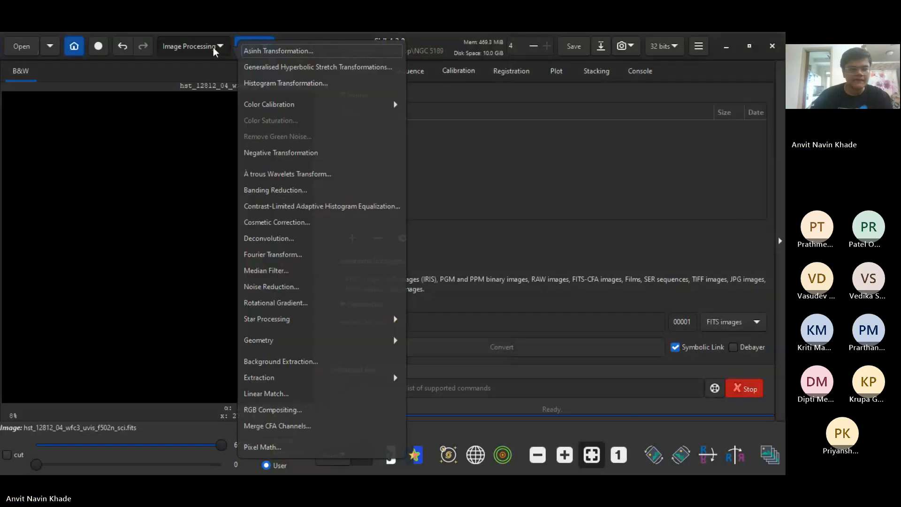
left_click(265, 52)
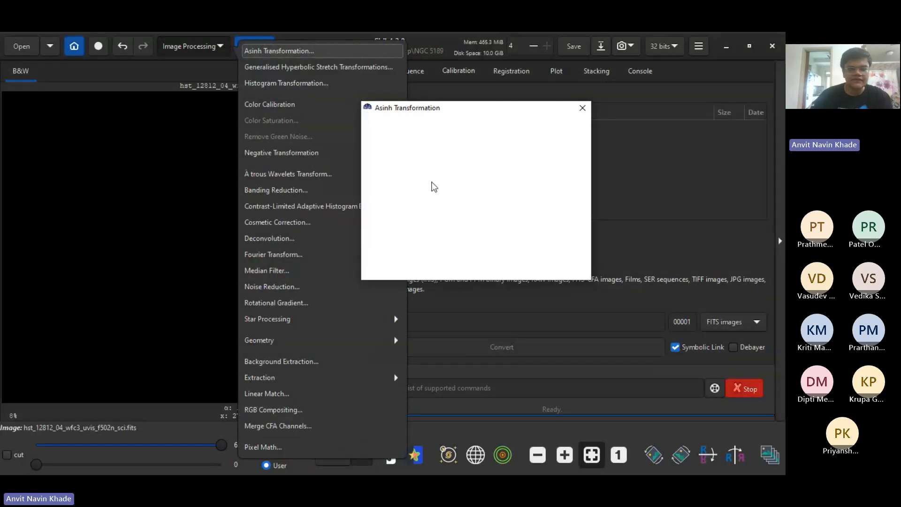
left_click_drag(423, 154, 533, 155)
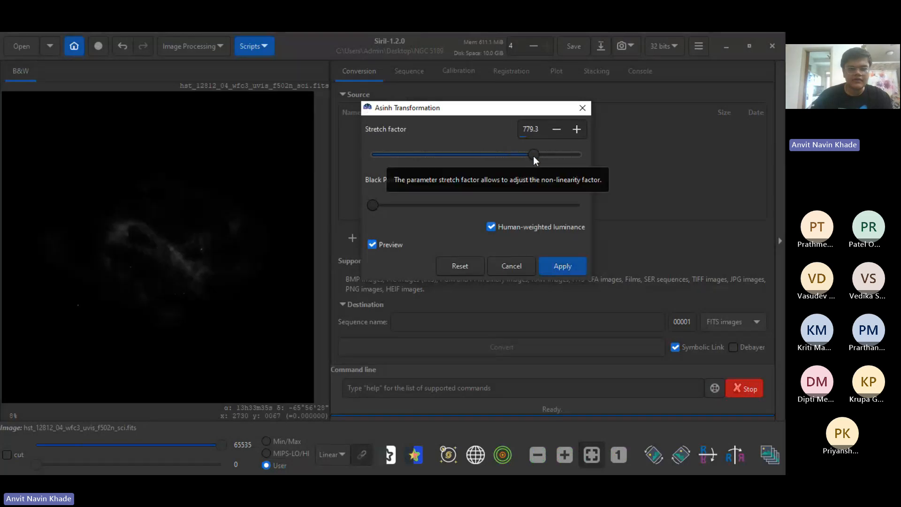
left_click(563, 272)
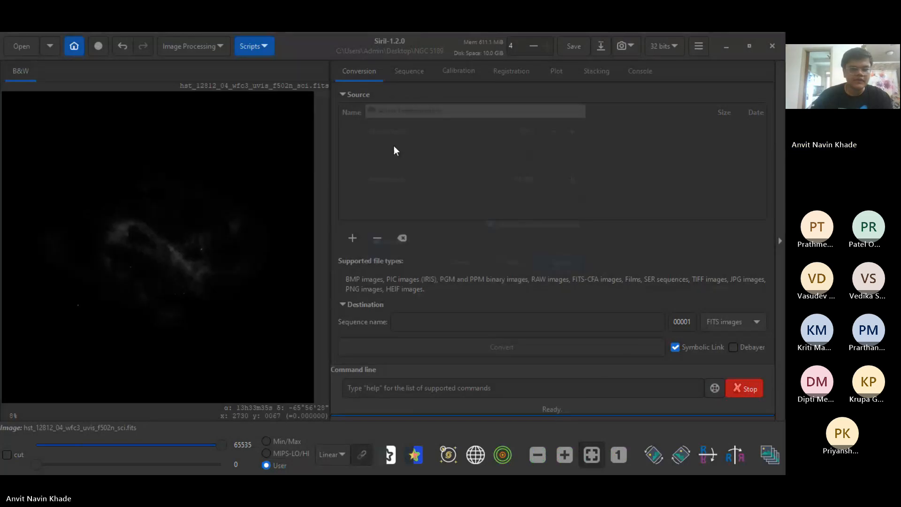
- Apply a third Asinh Transformation to the f502n image with a stretch factor of about 257 and black point 0
left_click(218, 52)
left_click(289, 51)
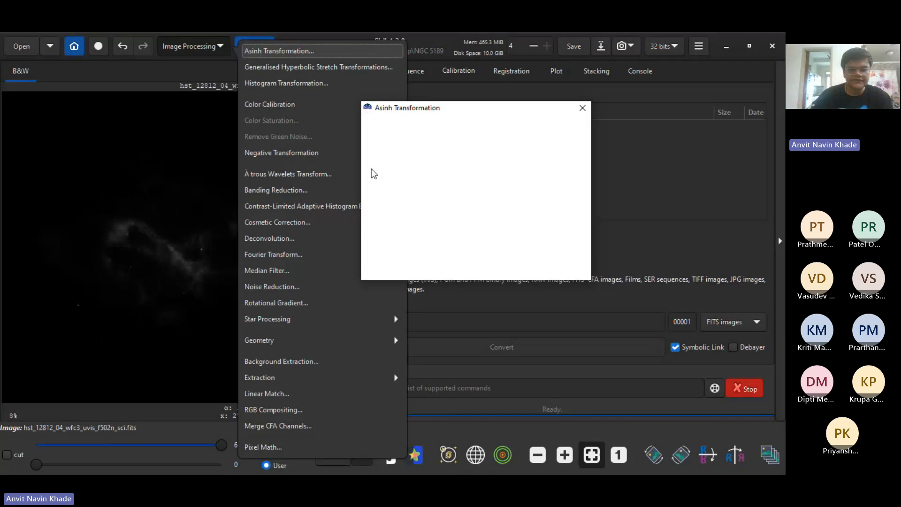
mouse_move(372, 156)
left_mouse_down()
mouse_move(439, 158)
mouse_move(428, 155)
left_mouse_up()
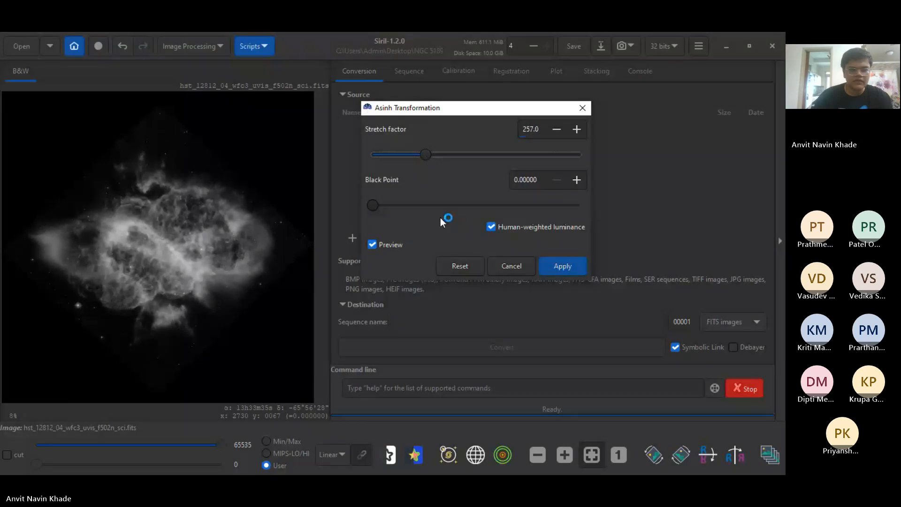
left_click(569, 260)
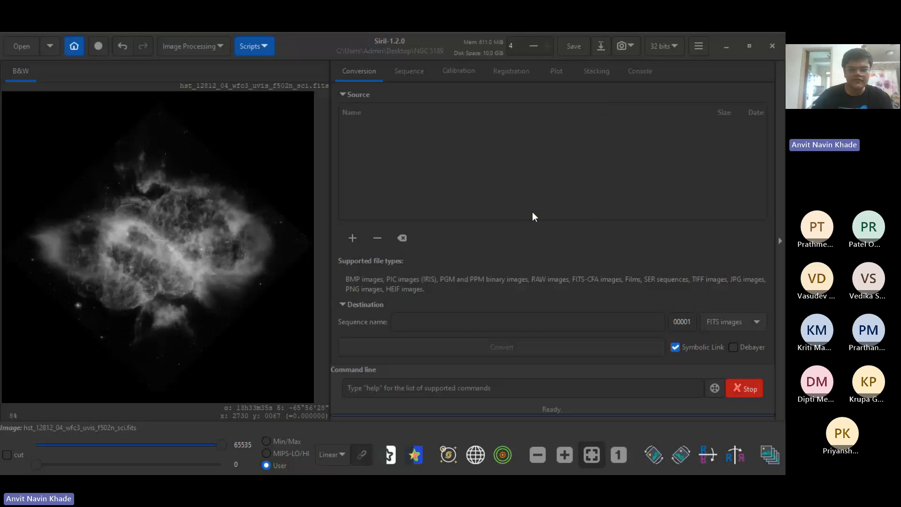
- Save the stretched f502n image as 502n.tiff in the streched_asinH folder with 16-bit unsigned integer samples
left_click(602, 46)
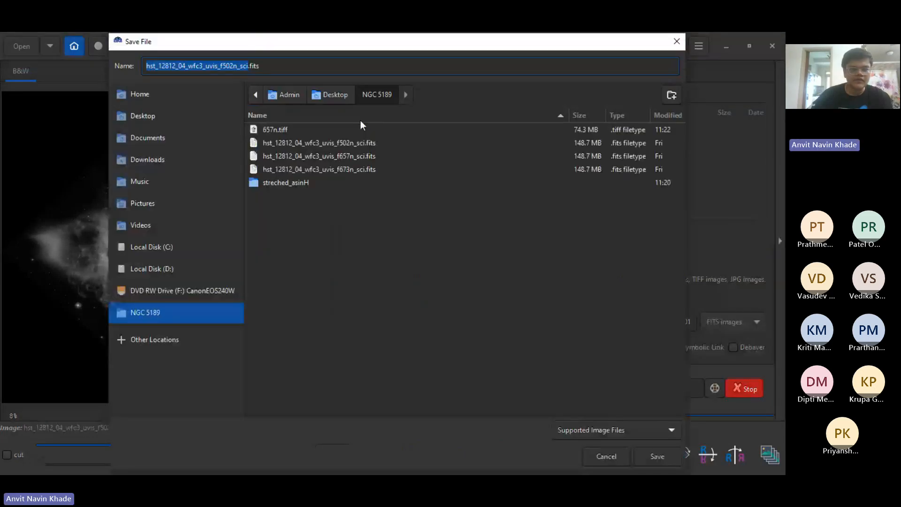
double_click(286, 182)
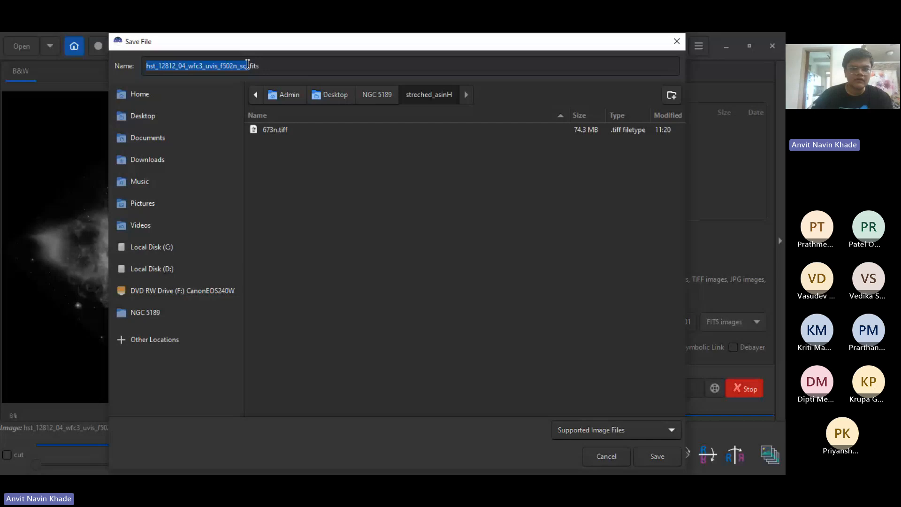
left_click_drag(247, 65, 132, 69)
key("BackSpace")
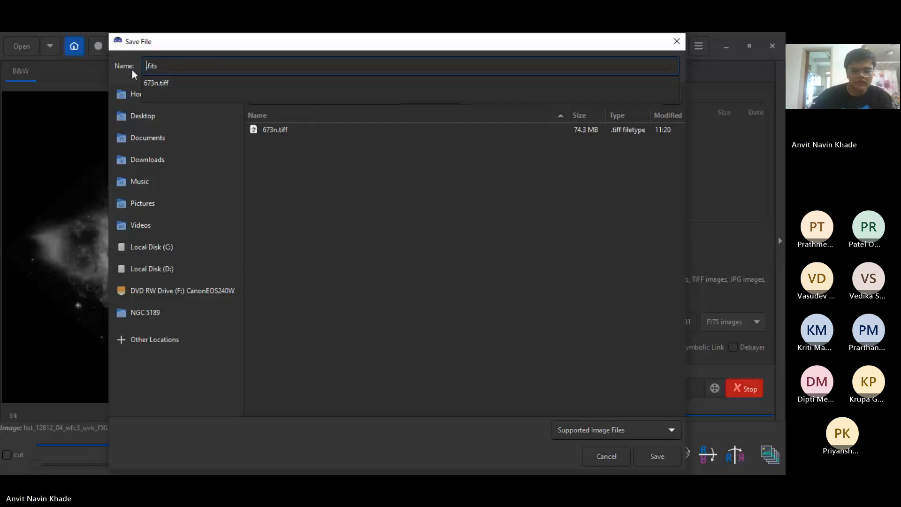
type("502n")
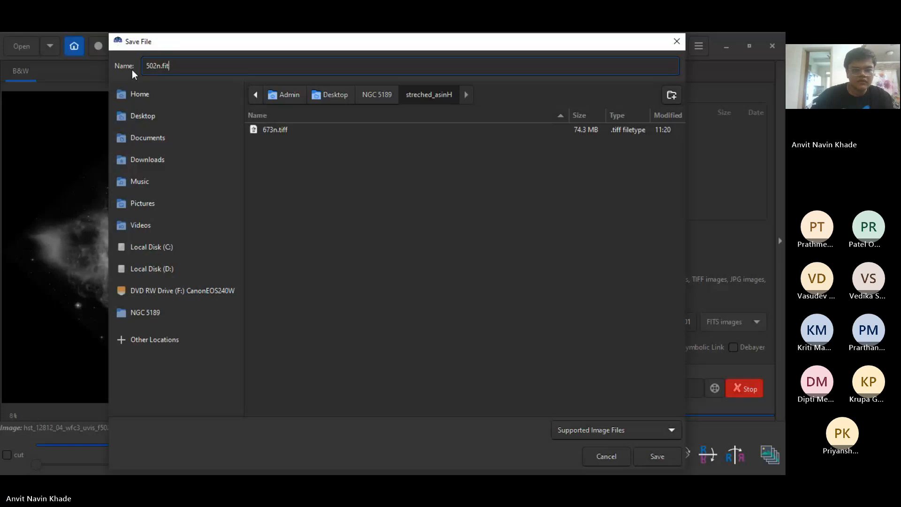
key("BackSpace")
key("BackSpace")
key("BackSpace")
type("tif")
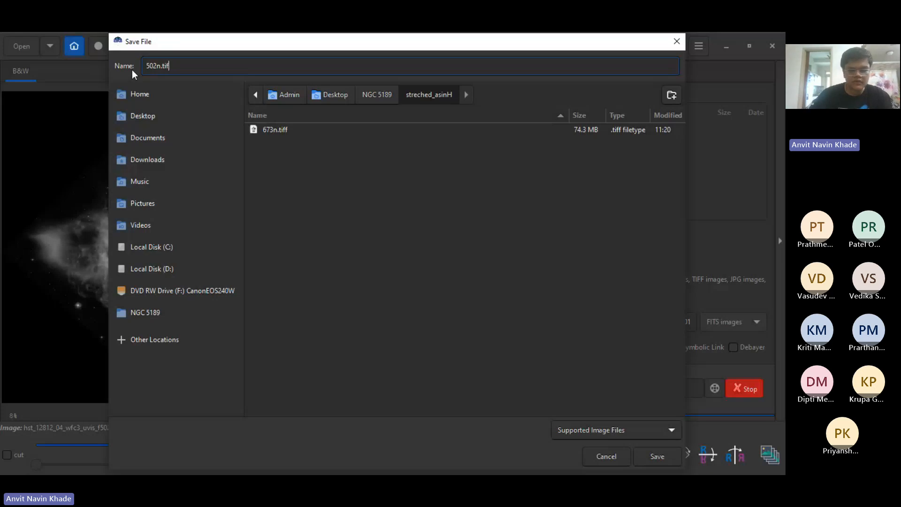
type("f")
left_click(666, 456)
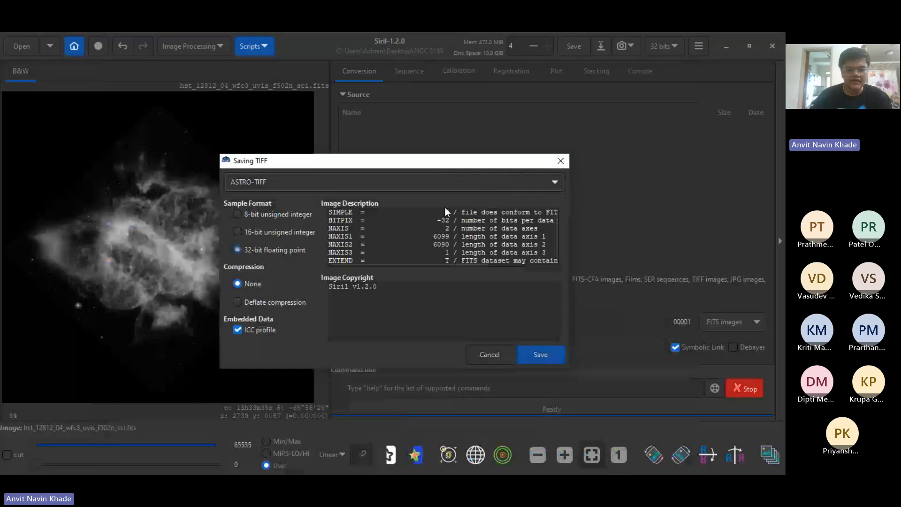
left_click(238, 231)
left_click(540, 355)
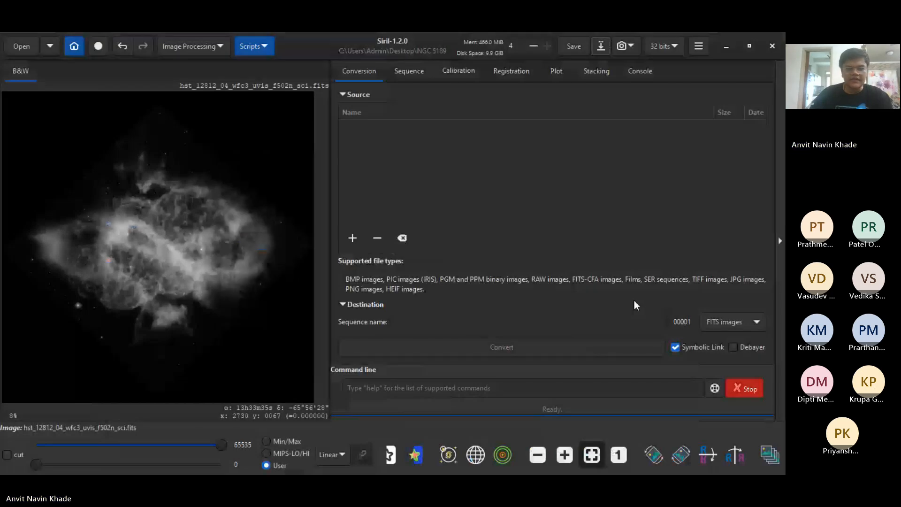
- Open the RGB Compositing tool and look through the NGC 5189 folder for a red layer source without choosing one
left_click(181, 44)
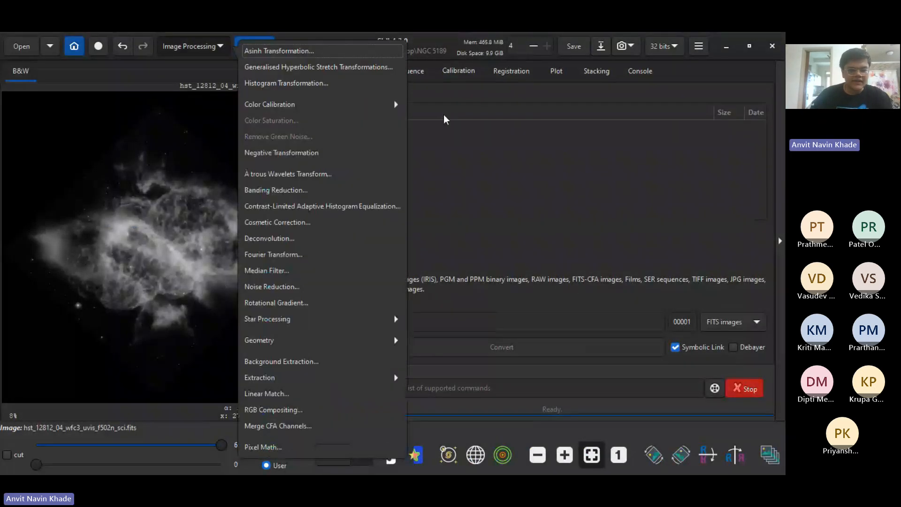
left_click(287, 410)
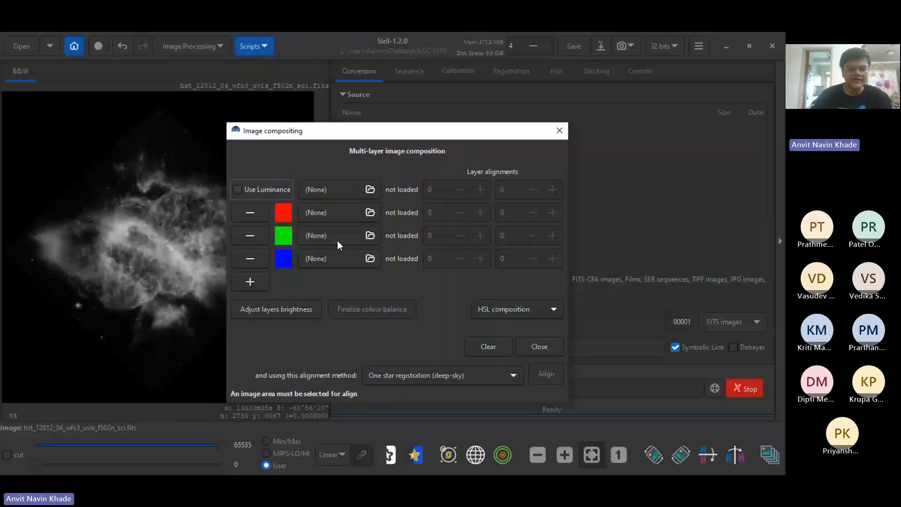
left_click(370, 214)
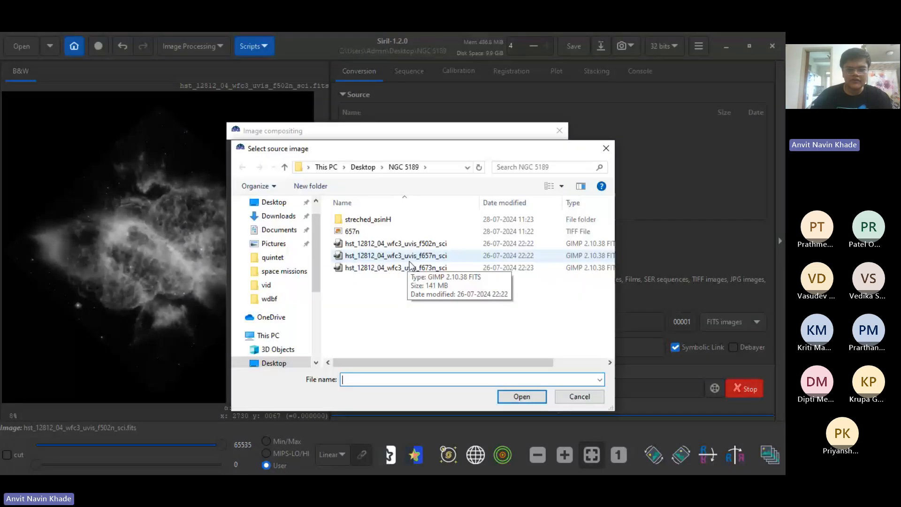
left_click(605, 149)
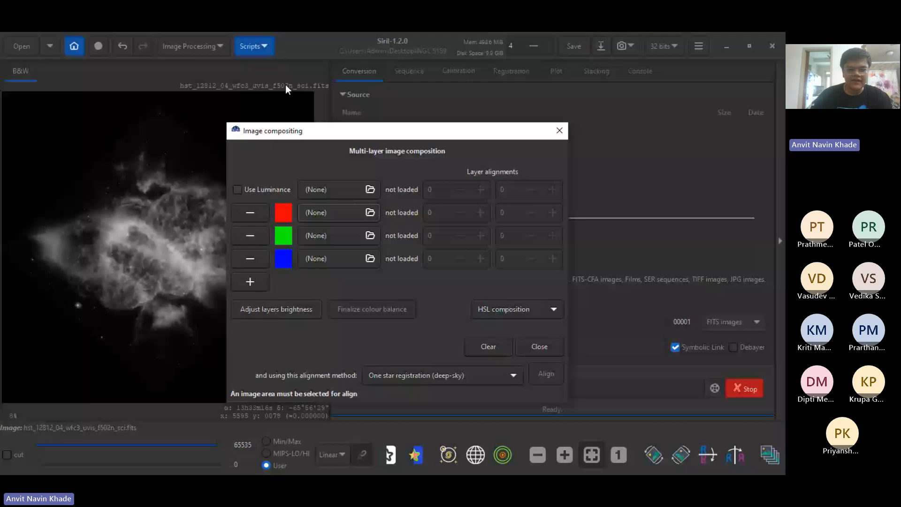
- Switch to Chrome and search Google Images in a new tab for "SHO wavelength graph"
left_click(496, 461)
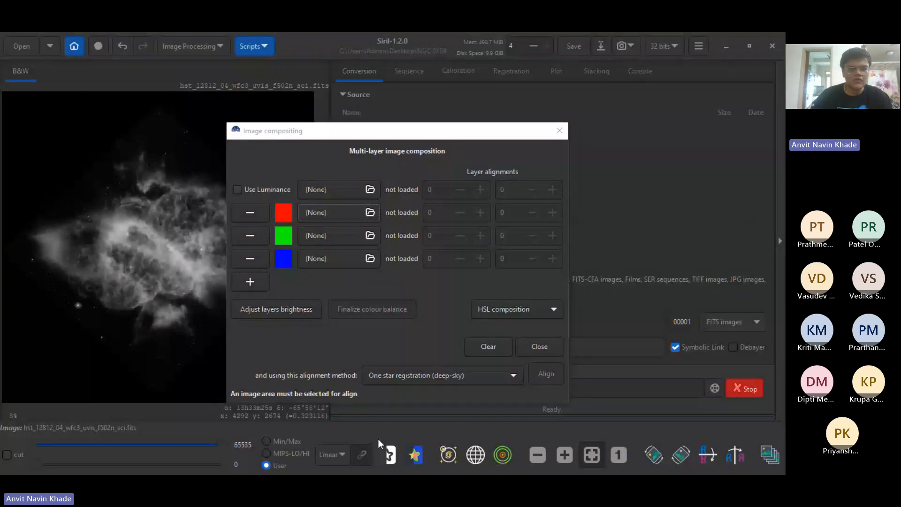
left_click(378, 438)
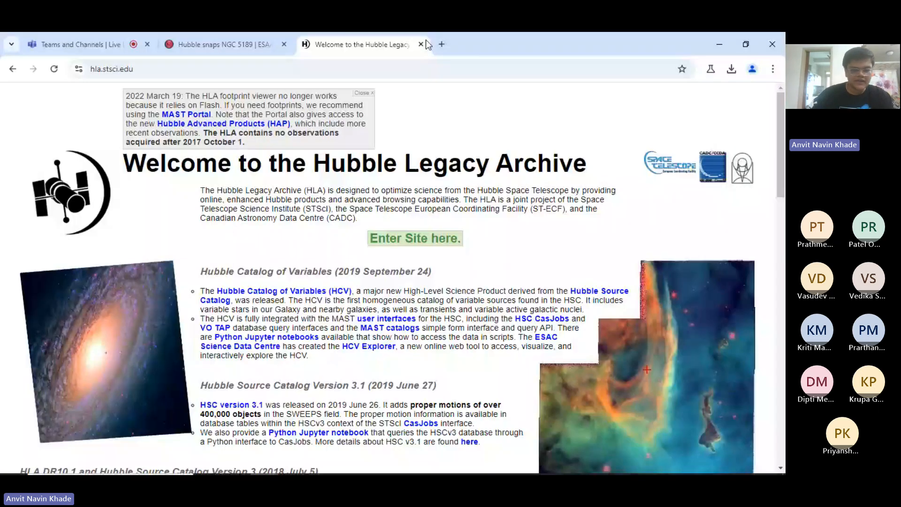
left_click(441, 44)
type("SHO wa")
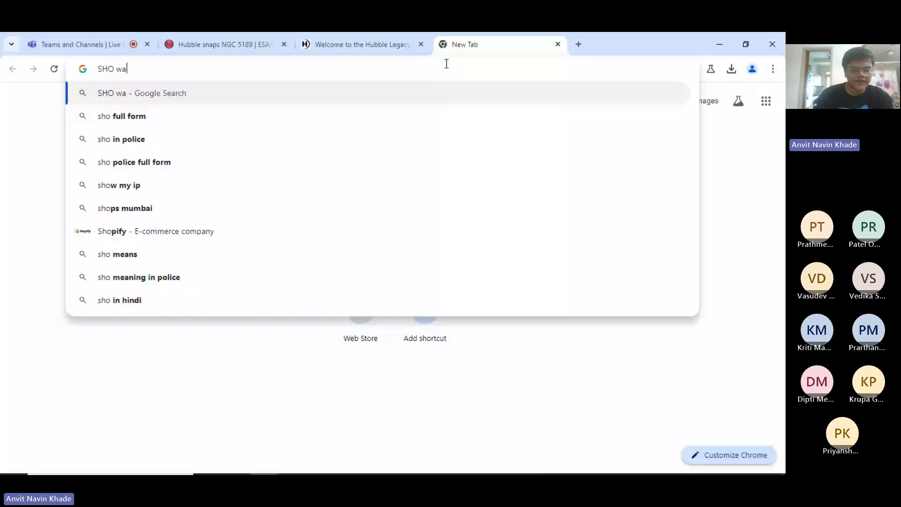
type("velength gr")
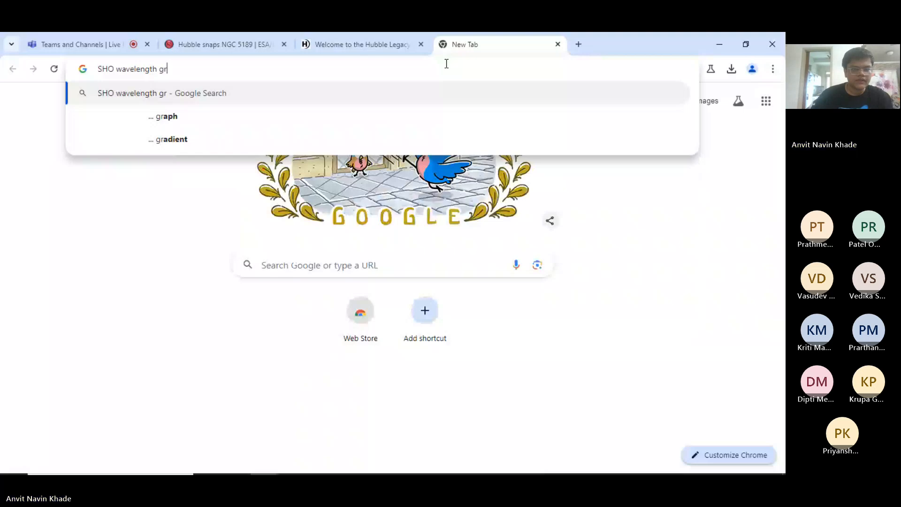
left_click(167, 116)
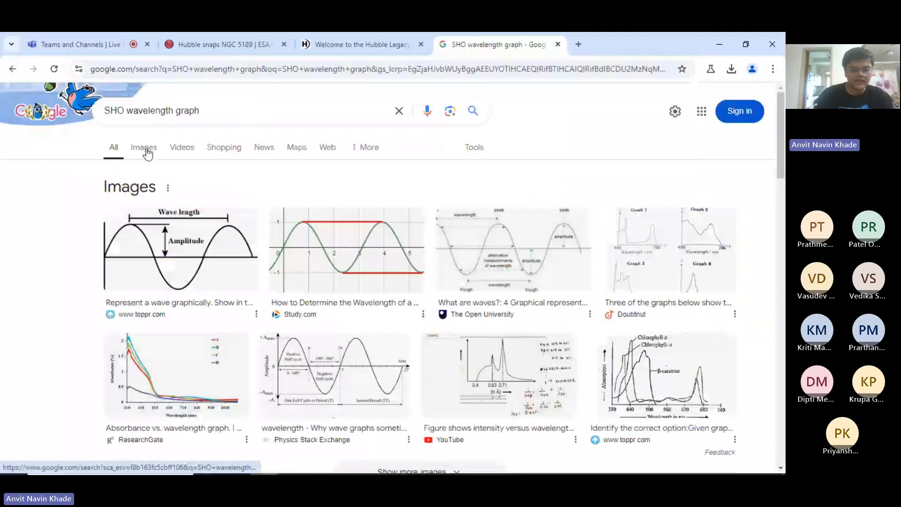
left_click(144, 147)
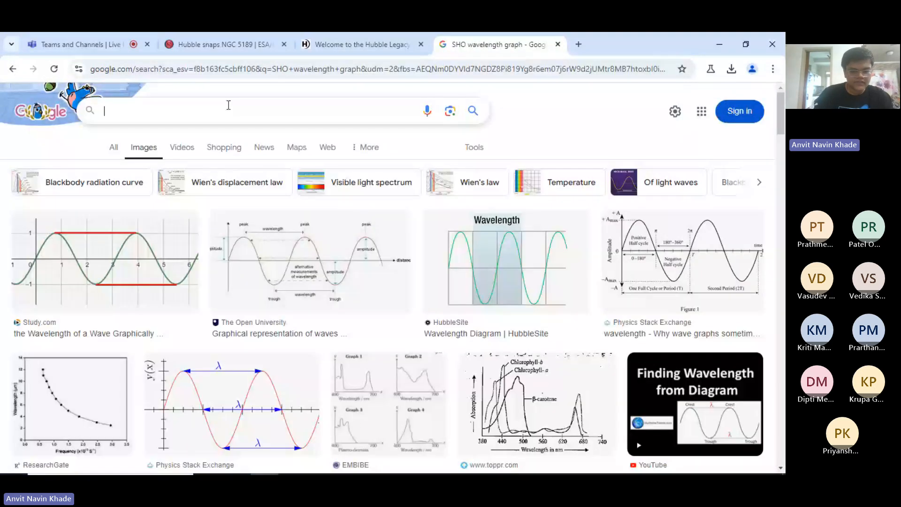
- Search Google Images for "sulfur hydrogen oxygen narrow band filters graph" and view the Starizona Narrowband Imaging graph
type("suph")
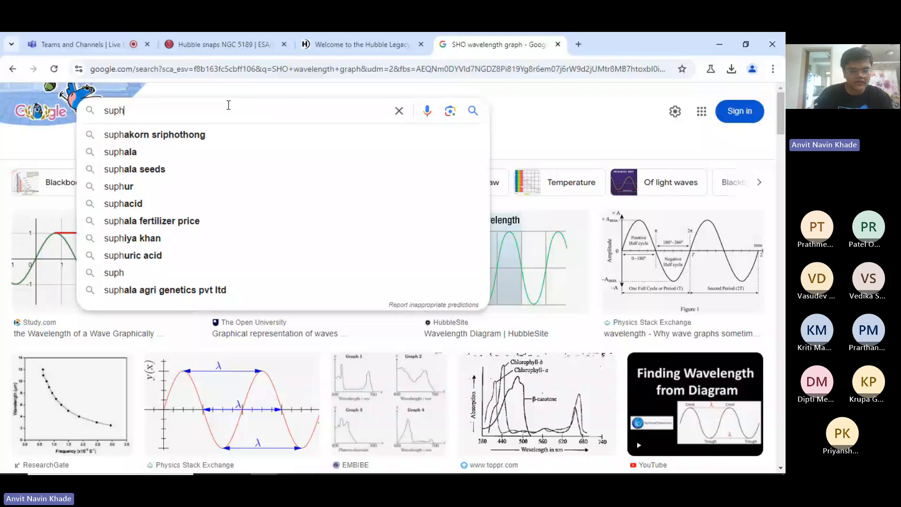
key("BackSpace")
key("BackSpace")
type("lfur hydrogen oxygen ")
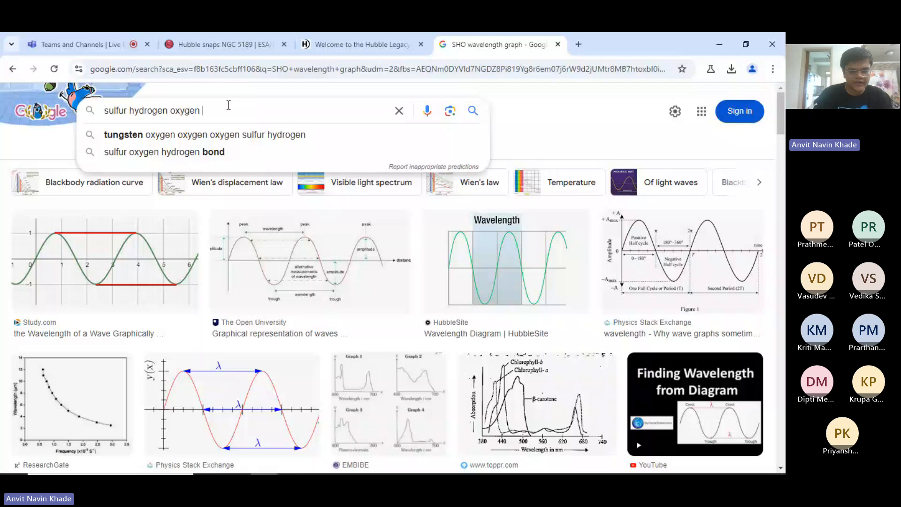
type("narrow band filters")
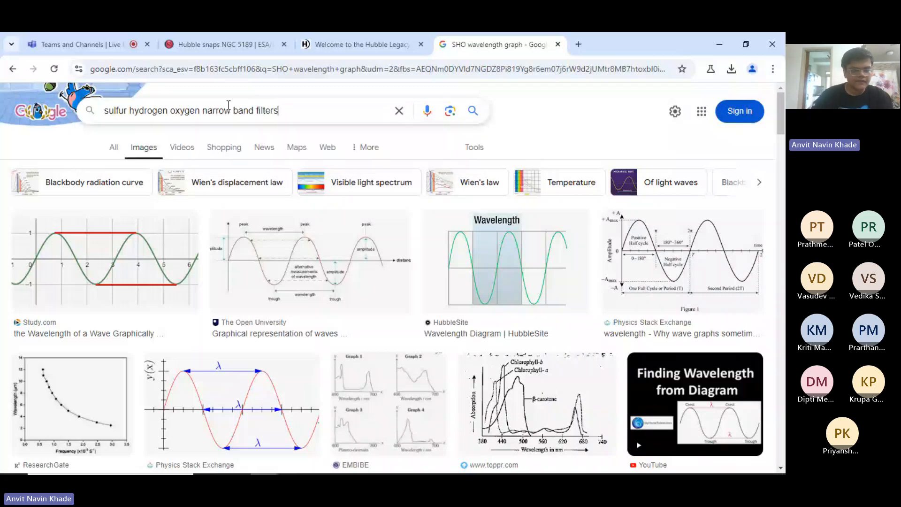
type(" graph")
key("Return")
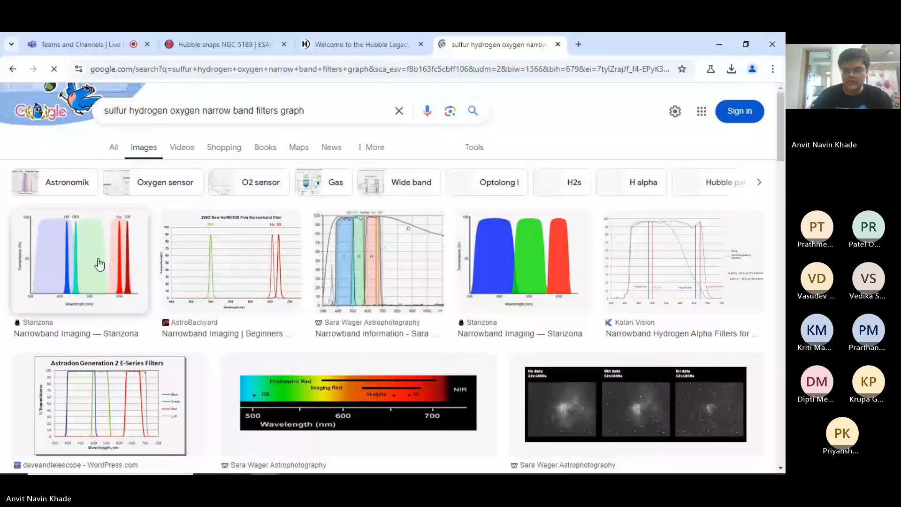
left_click(99, 264)
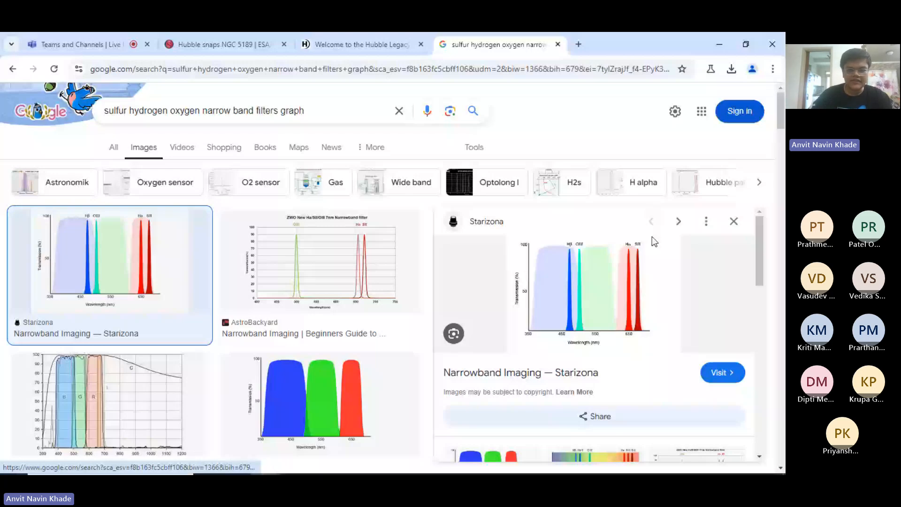
- Return to Siril and load 673n.tiff as the red layer and 657n.tiff as the green layer of the composition
key("alt+Tab")
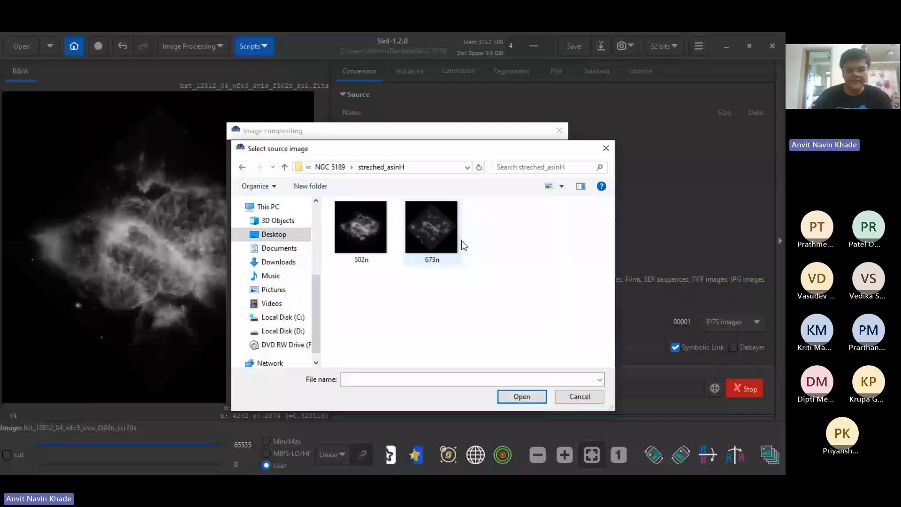
key("Escape")
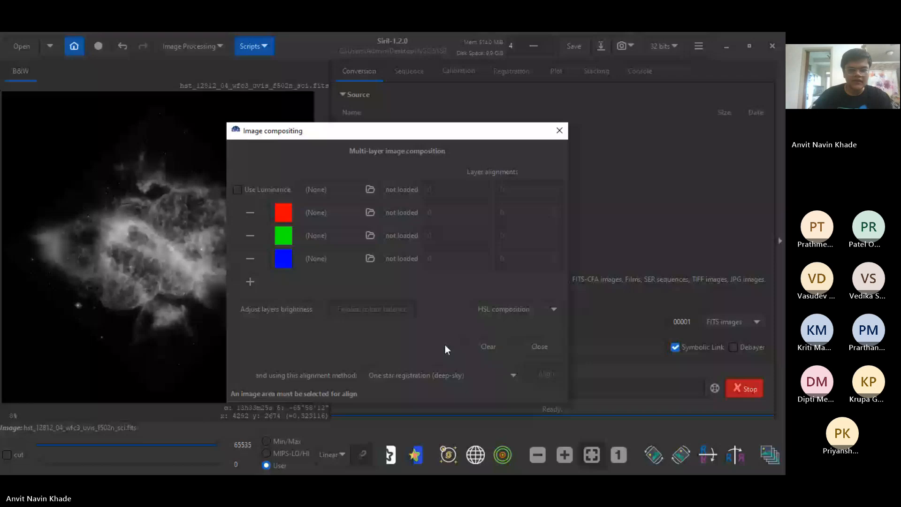
left_click(369, 214)
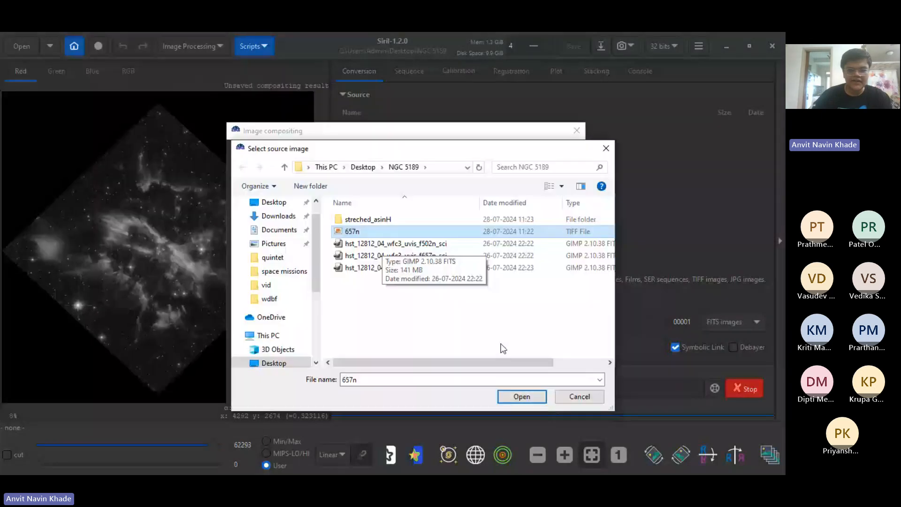
left_click(517, 395)
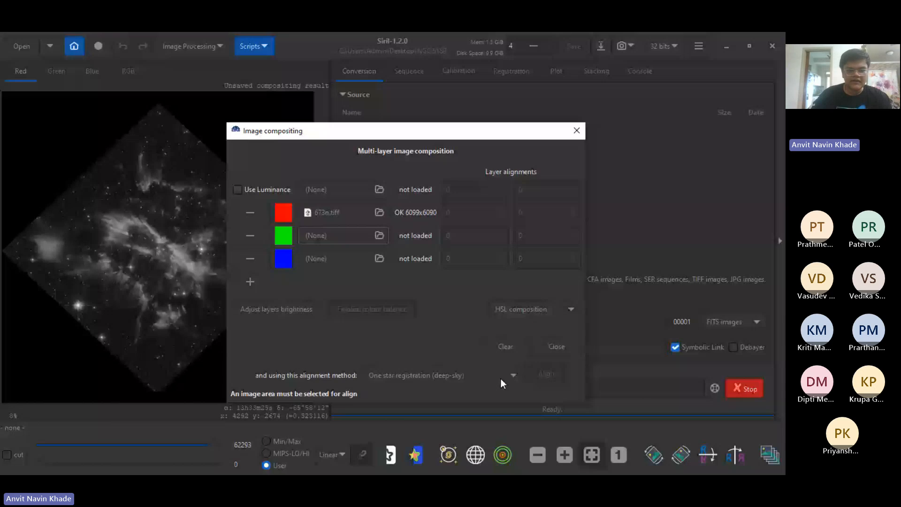
- Load 502n.tiff as the blue layer of the colour composition
left_click(376, 259)
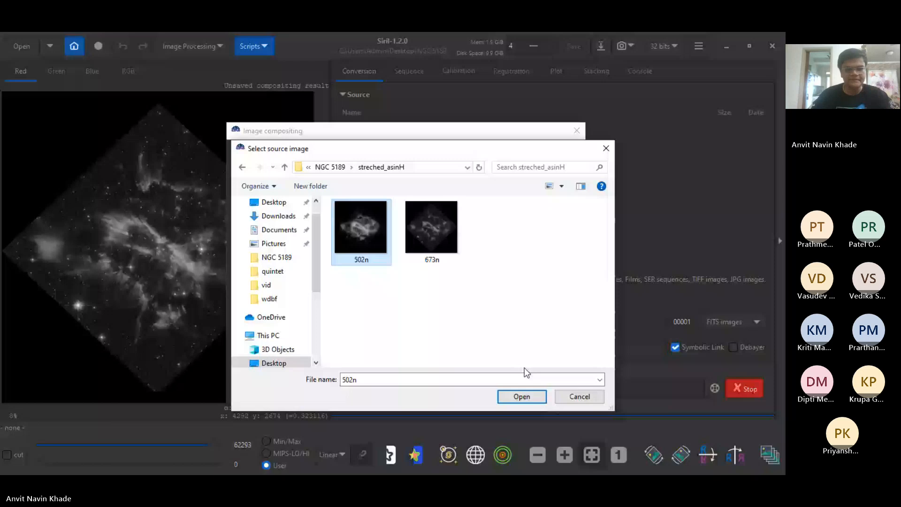
key("Return")
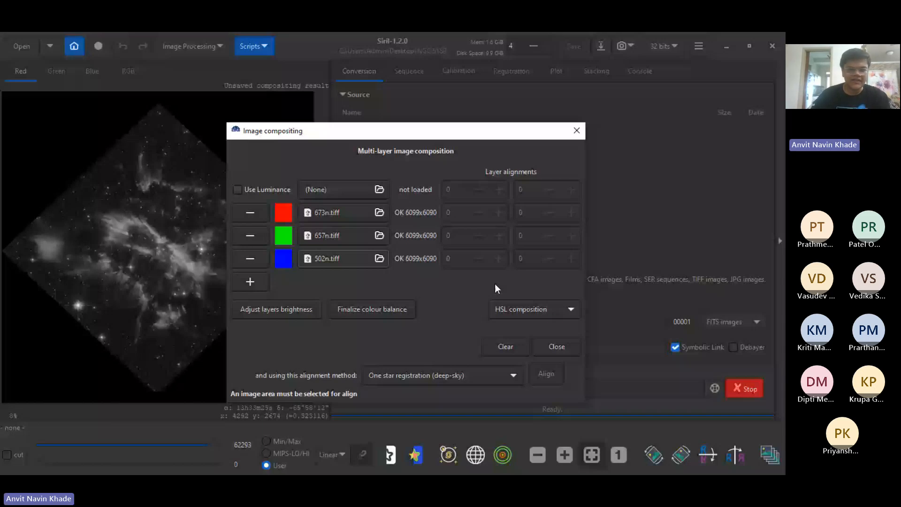
- Compare the RGB composite with the ESA Hubble image of NGC 5189 in Chrome and examine the nebula's structure up close
key("alt+Tab")
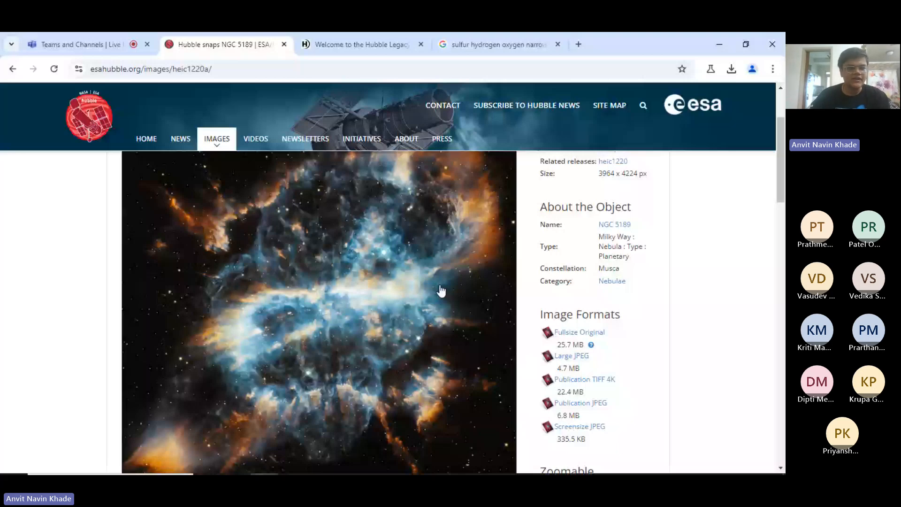
key("alt+Tab")
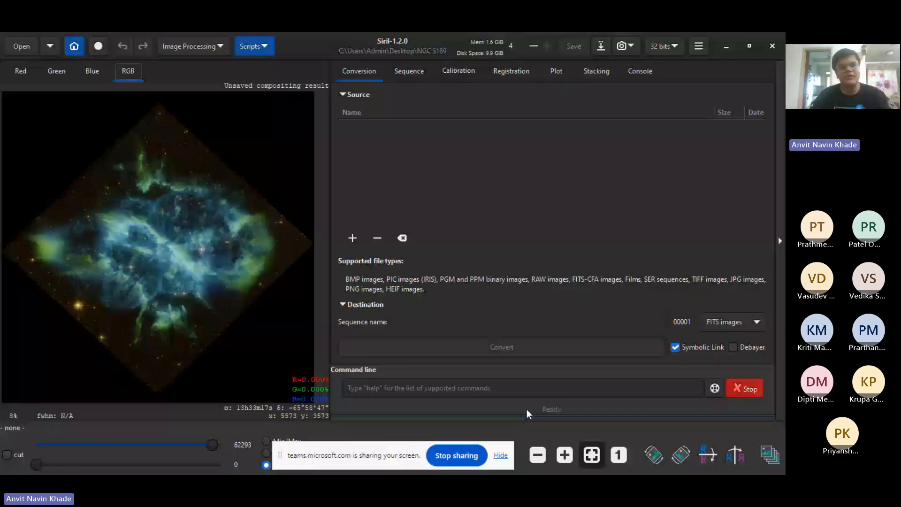
left_click(500, 455)
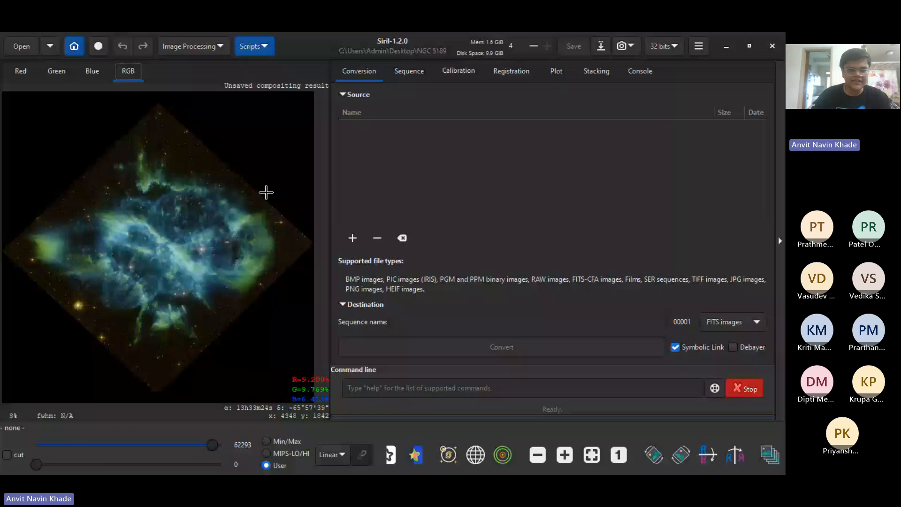
key("alt+Tab")
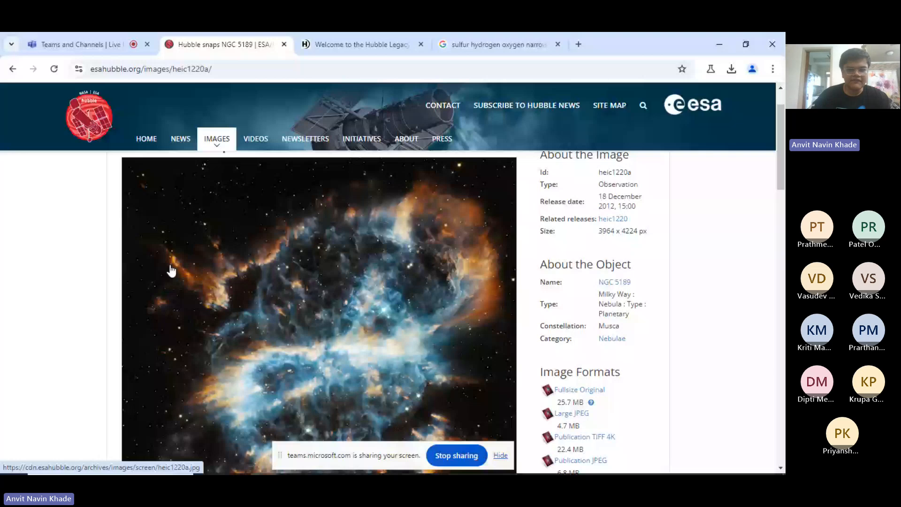
key("alt+Tab")
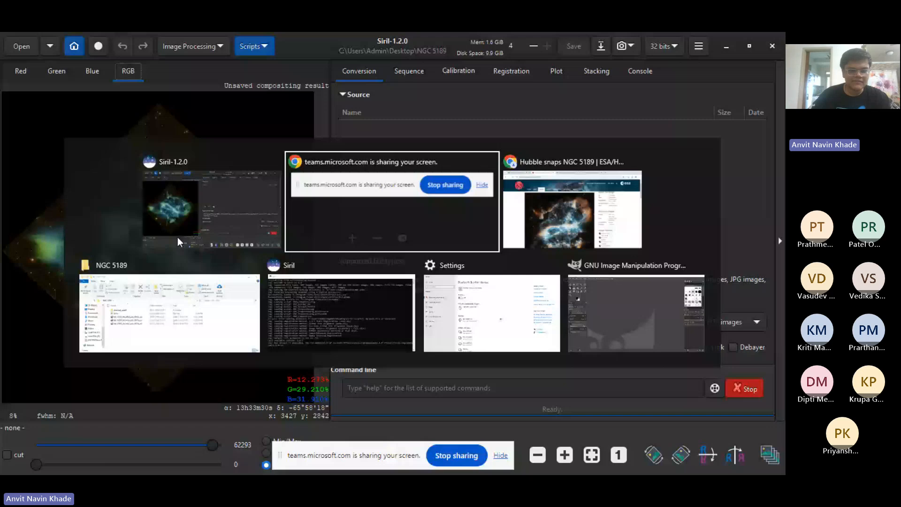
key("alt+Tab")
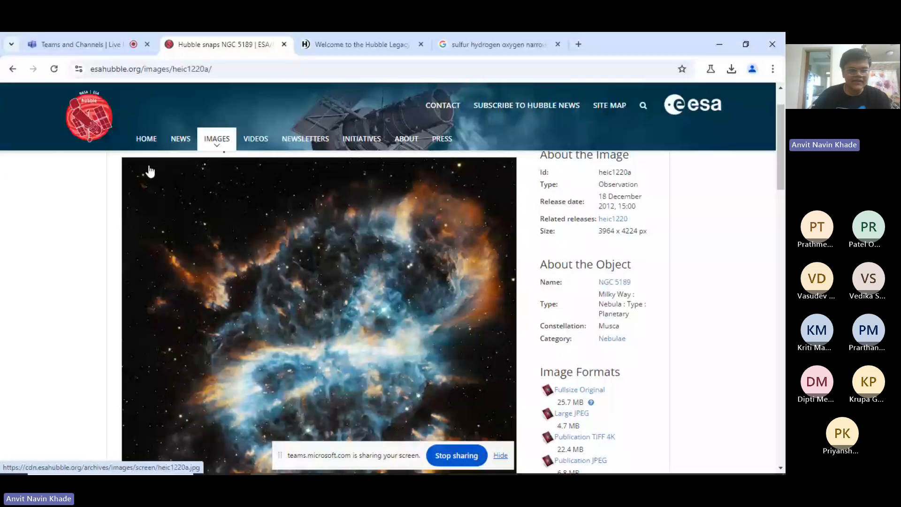
key("alt+Tab")
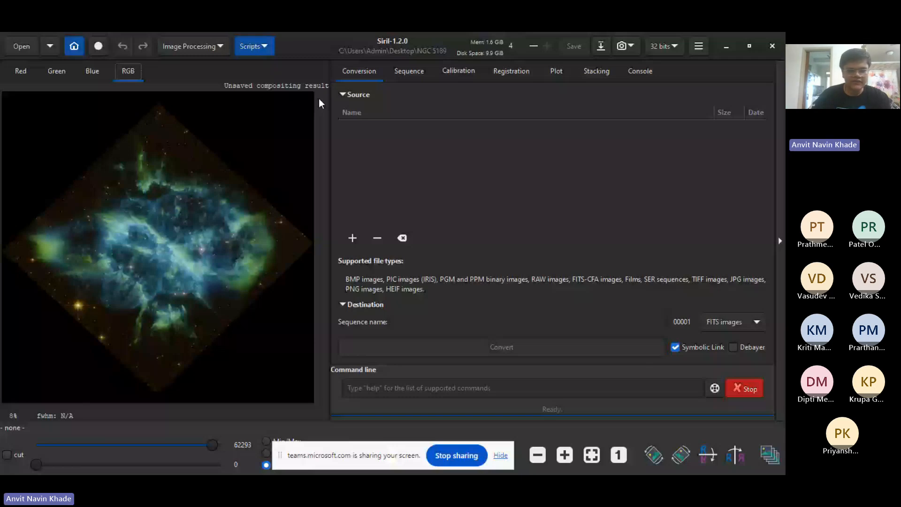
left_click(564, 455)
left_click(564, 455)
left_click(565, 454)
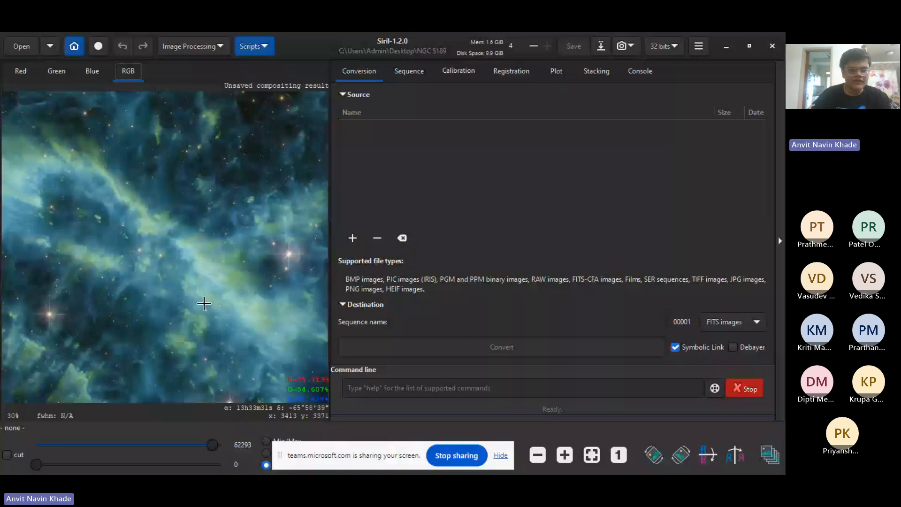
scroll(225, 108, "down", 2)
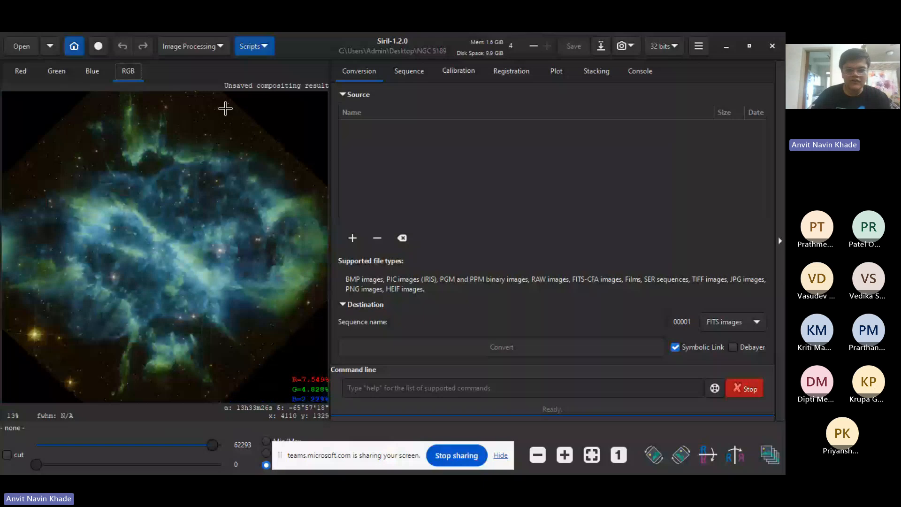
left_click(501, 455)
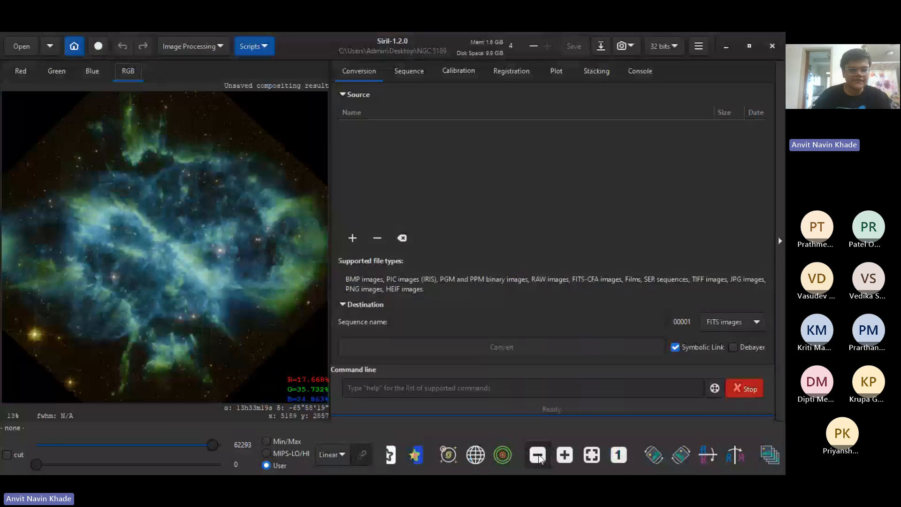
left_click(539, 454)
- Remove the composite's green noise using Average Neutral protection with lightness preserved
left_click(193, 47)
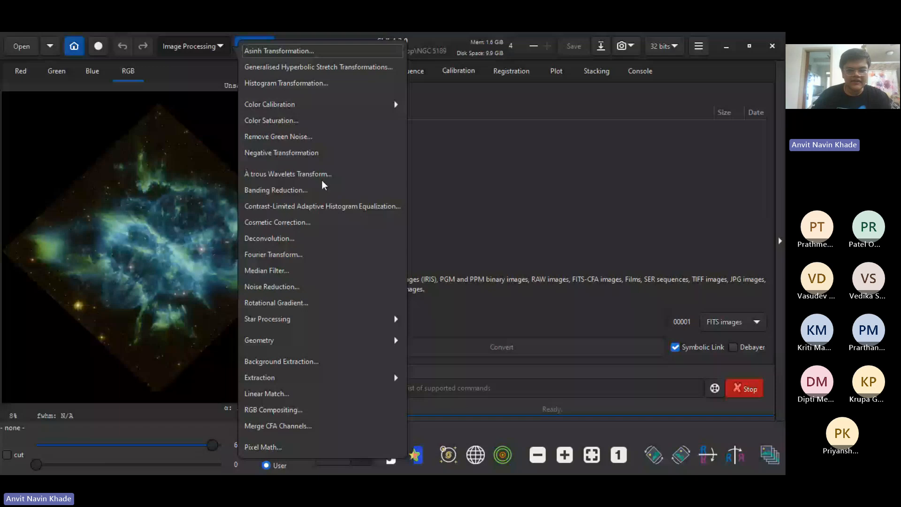
left_click(293, 137)
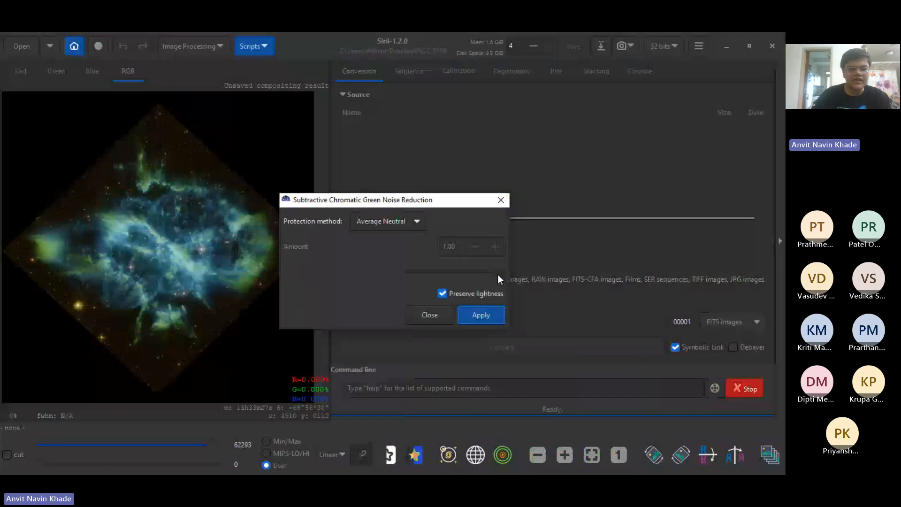
left_click_drag(398, 200, 462, 131)
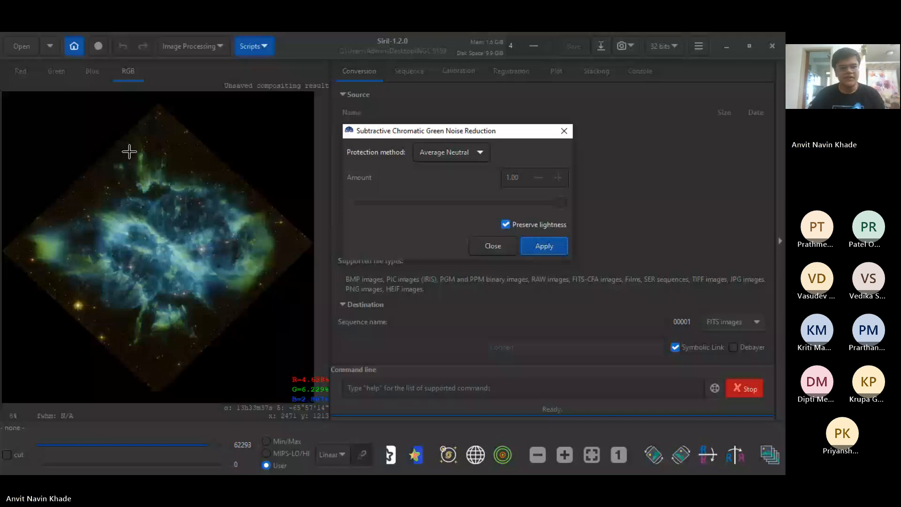
left_click(544, 246)
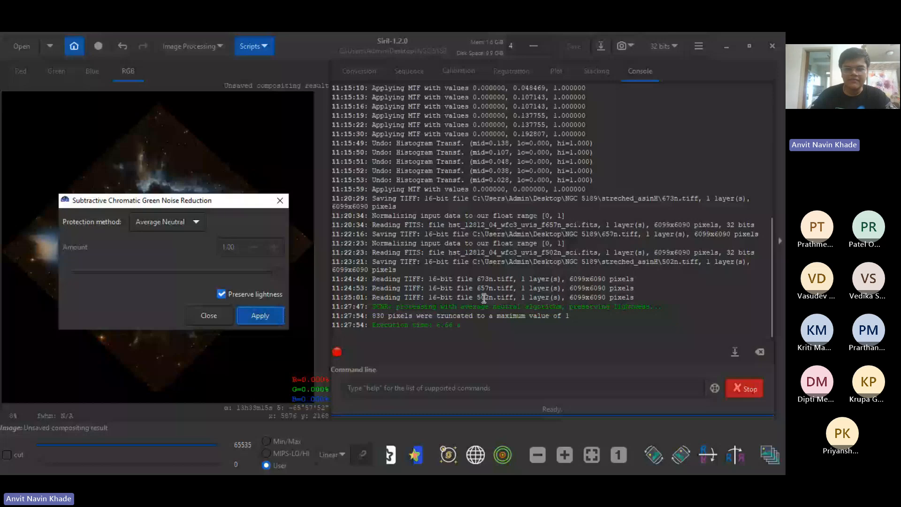
left_click_drag(249, 200, 681, 97)
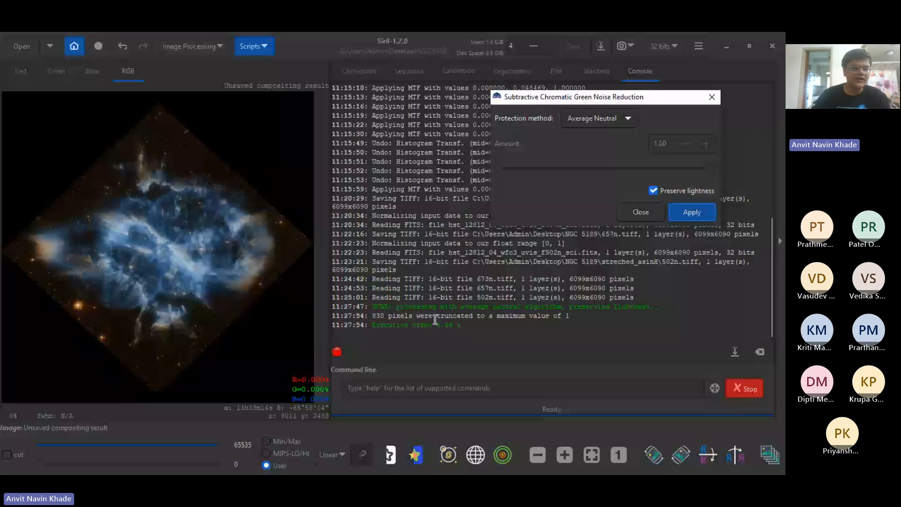
left_click(640, 212)
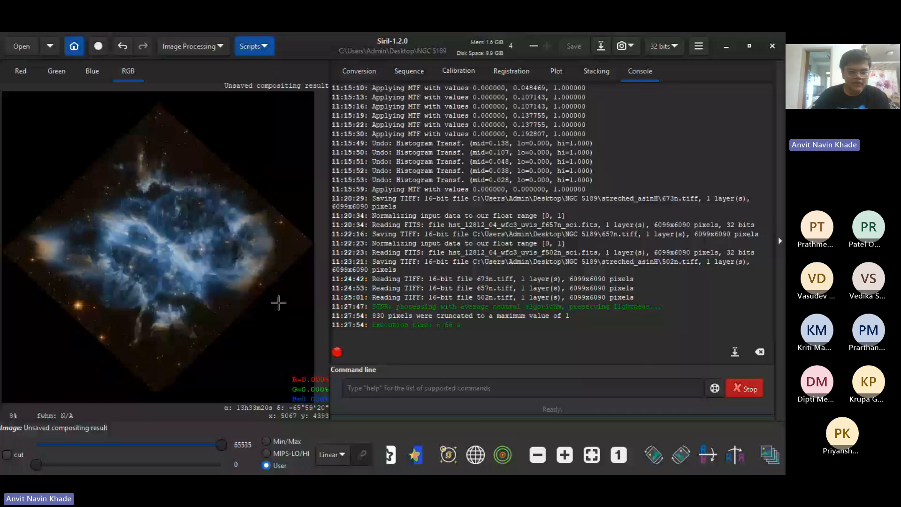
left_click(193, 46)
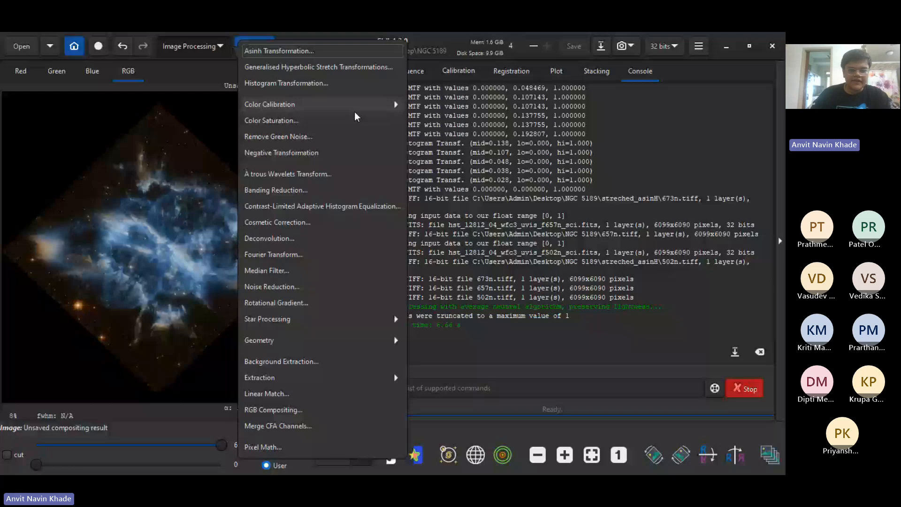
left_click(281, 362)
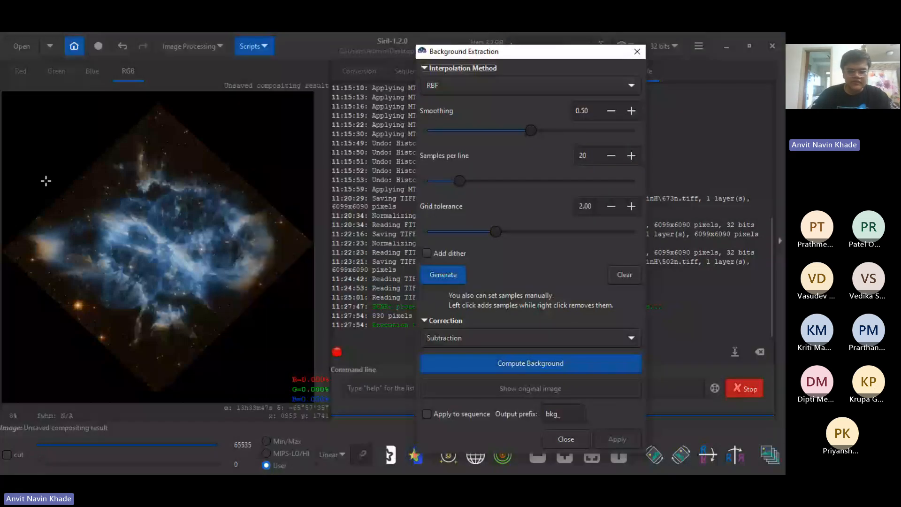
scroll(131, 233, "up", 2)
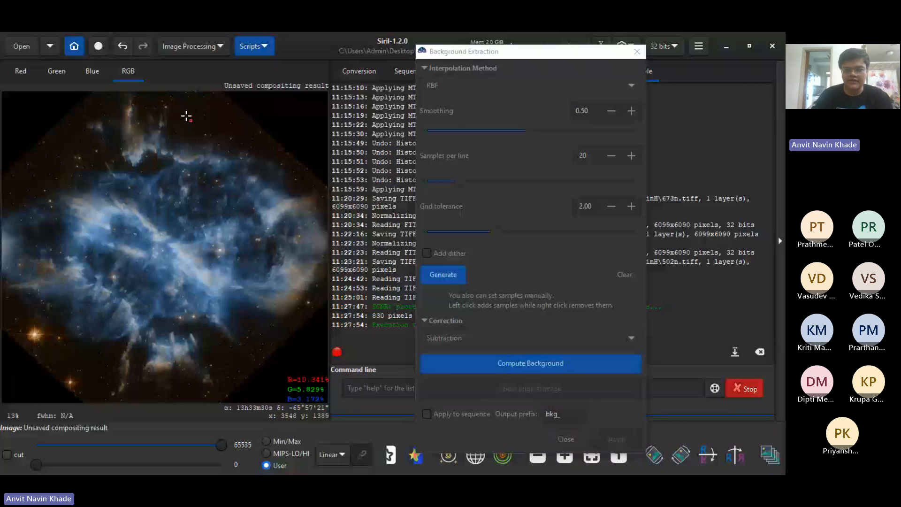
left_click(641, 48)
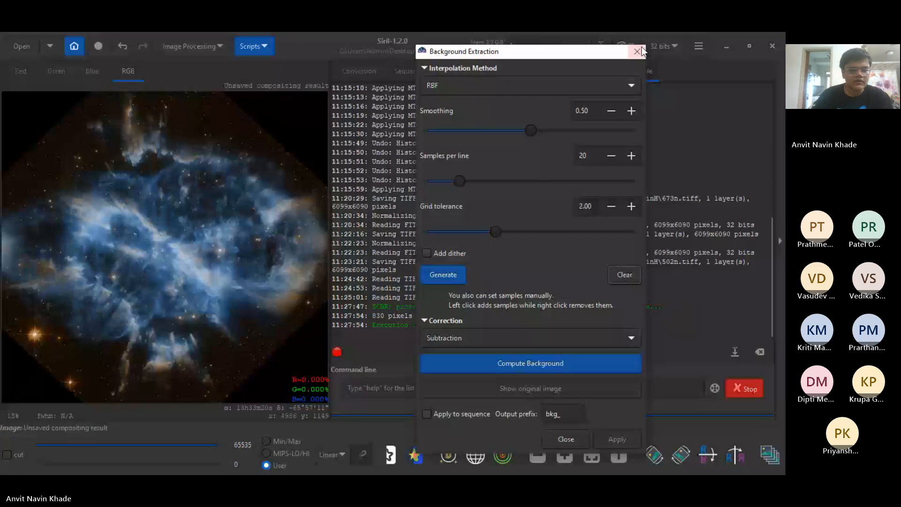
left_click(641, 47)
- Neutralize the background in Color Calibration, using a dark sky area of about 158 by 255 px above the nebula as reference
left_click(193, 46)
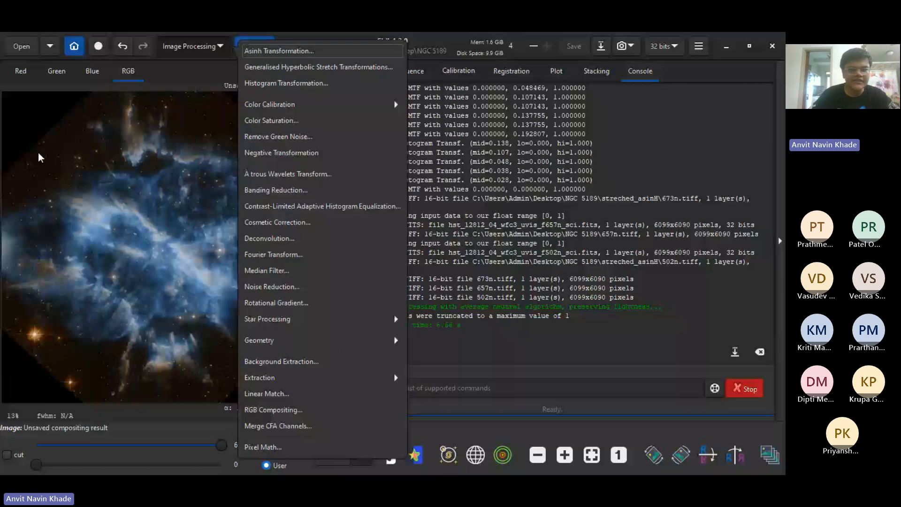
left_click(273, 104)
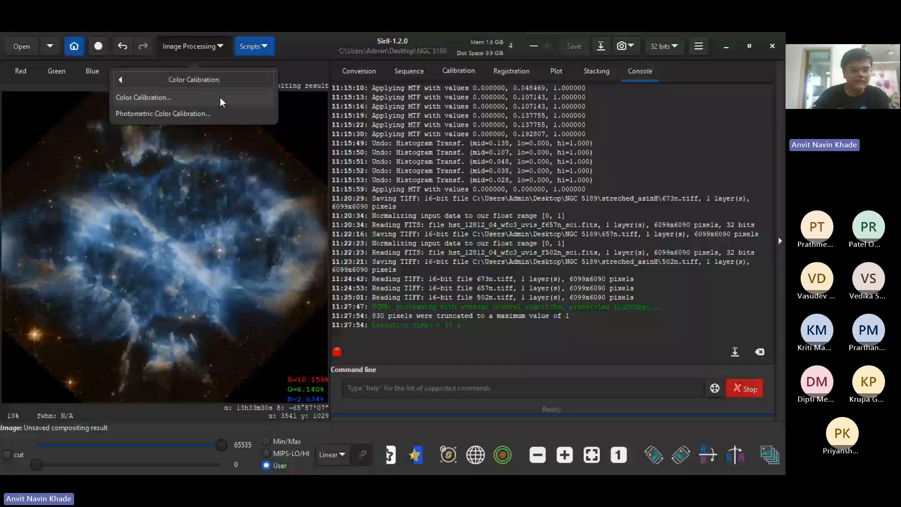
left_click(223, 97)
left_click_drag(269, 62, 361, 47)
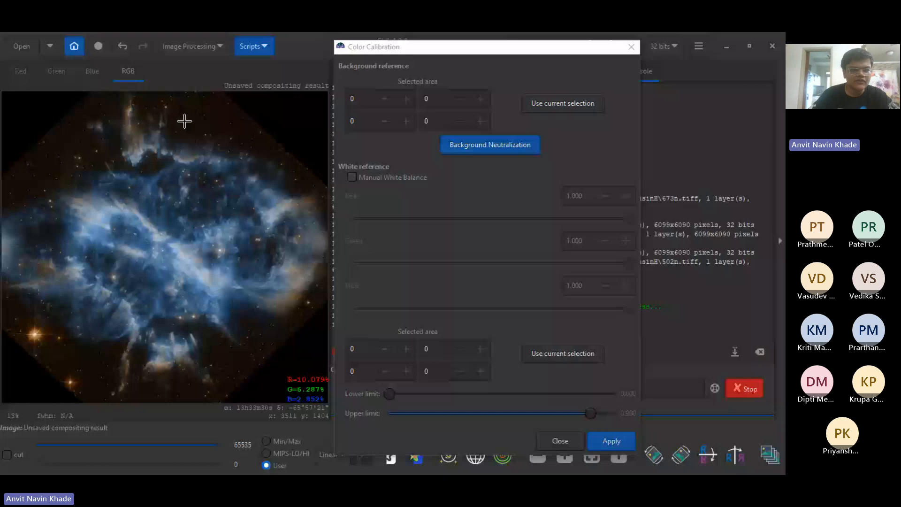
left_click_drag(190, 121, 178, 102)
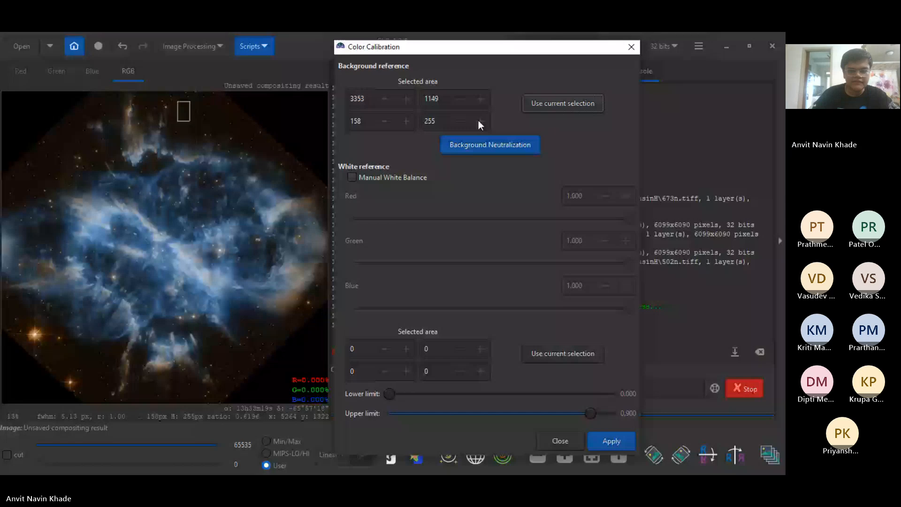
left_click(490, 145)
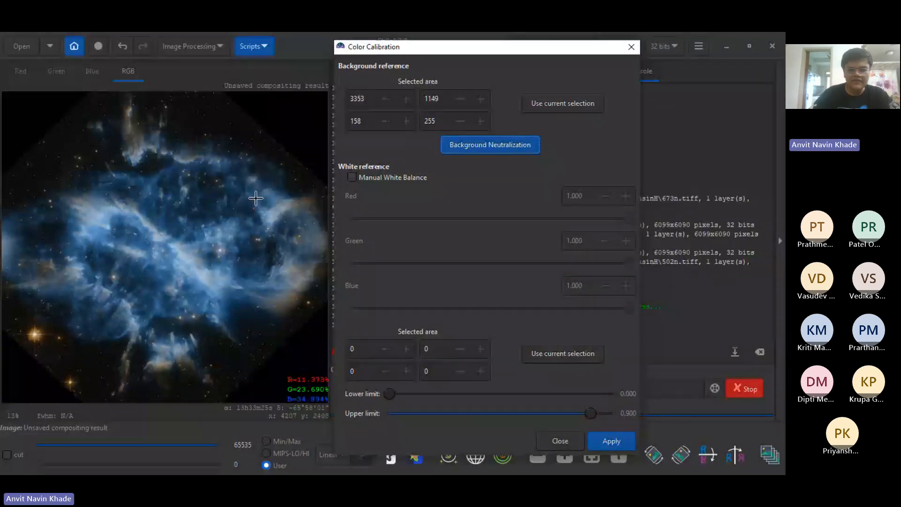
left_click(608, 438)
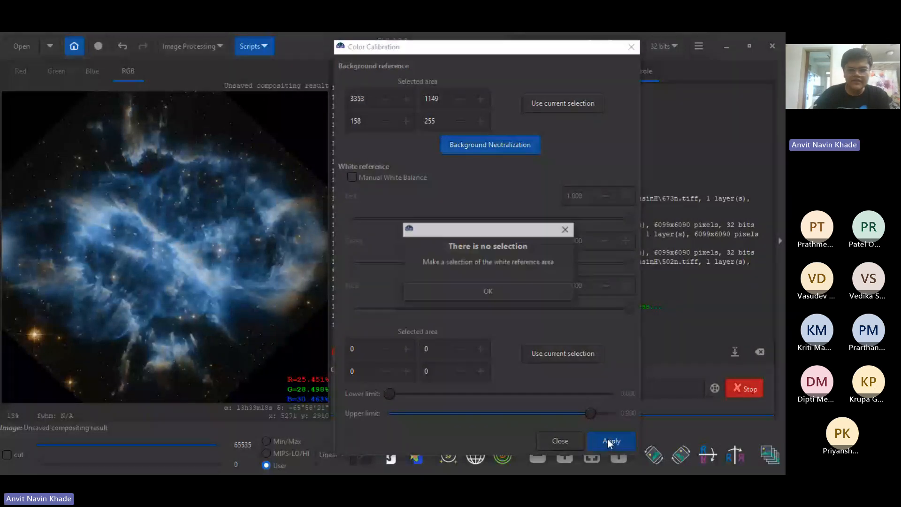
left_click(529, 291)
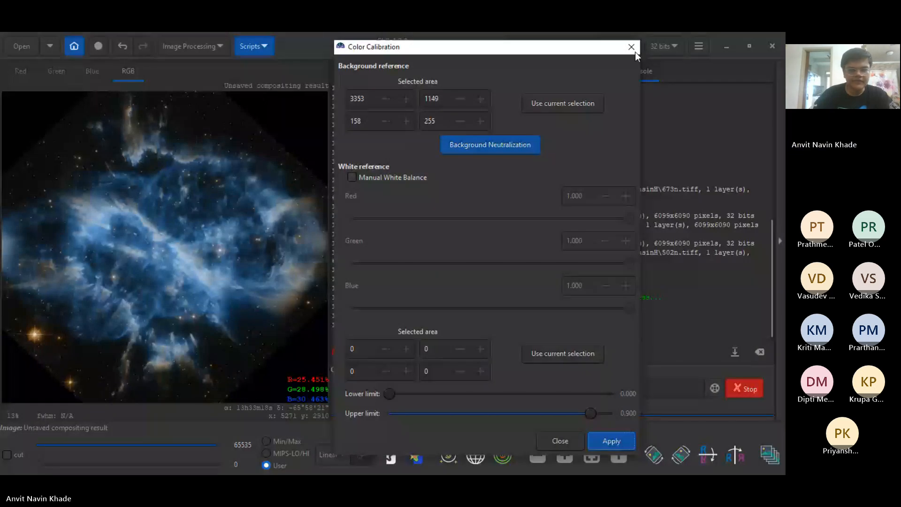
left_click(634, 51)
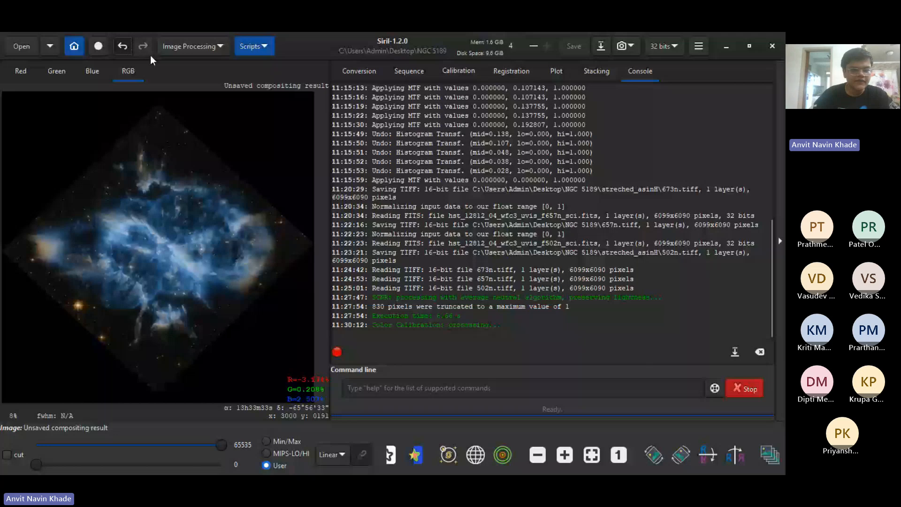
- Undo and redo the background neutralization to compare the image with and without it
key("ctrl+z")
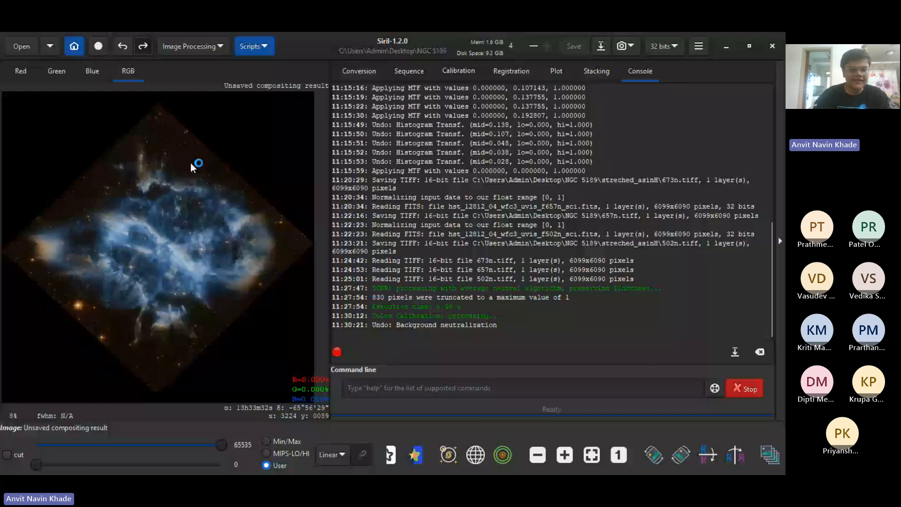
key("ctrl+shift+z")
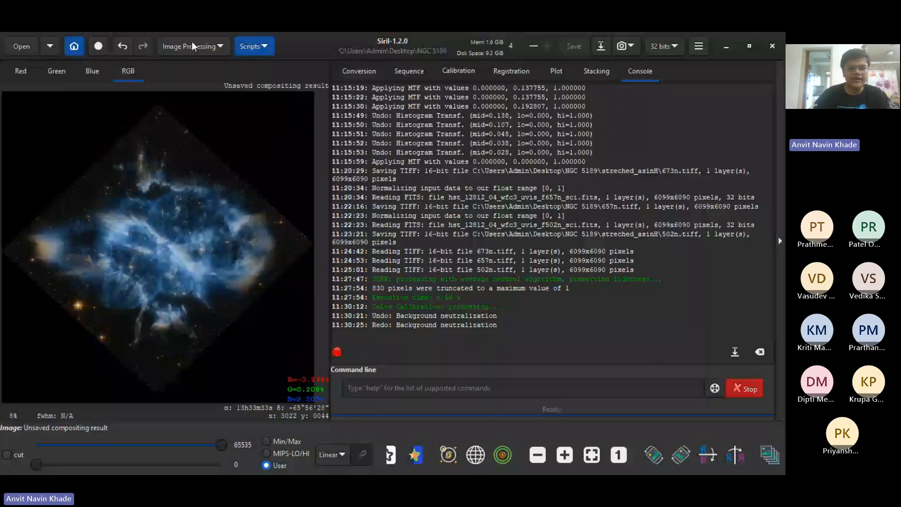
- Examine the Photometric Color Calibration parameters, including focal length and pixel size, without running the calibration
left_click(191, 42)
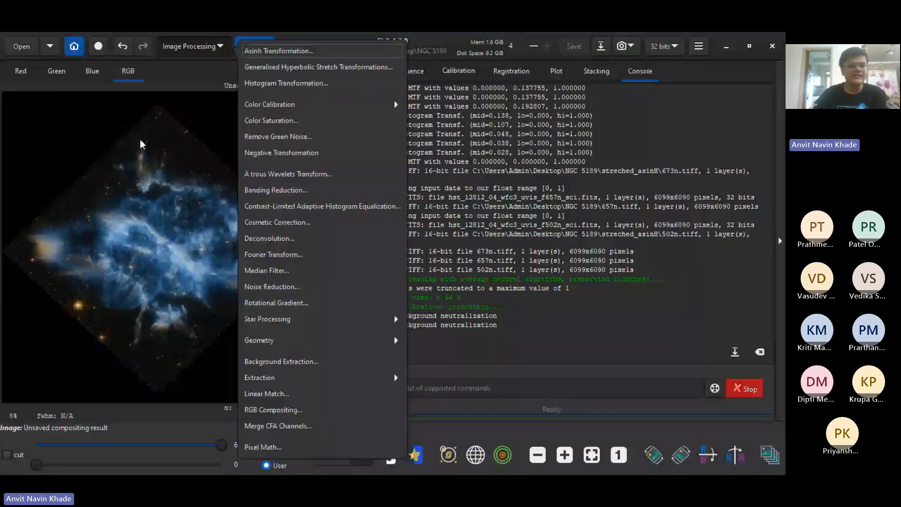
left_click(379, 104)
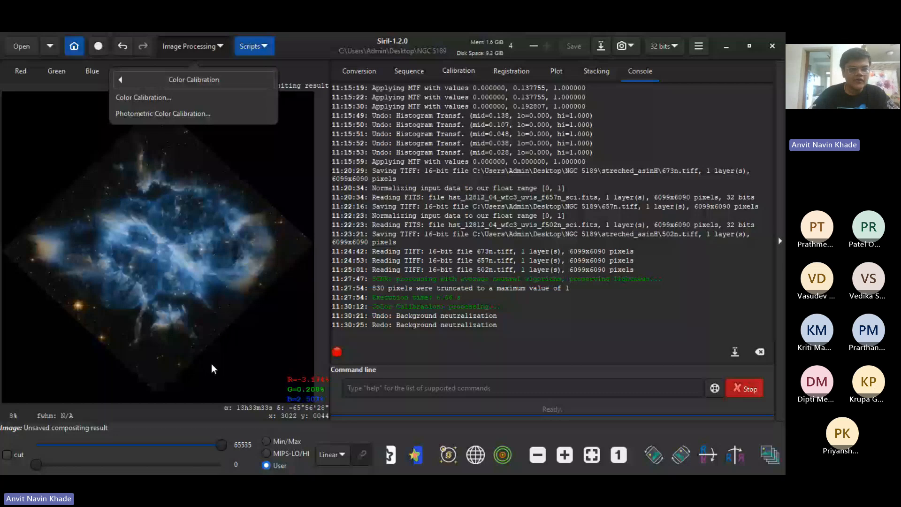
left_click(117, 115)
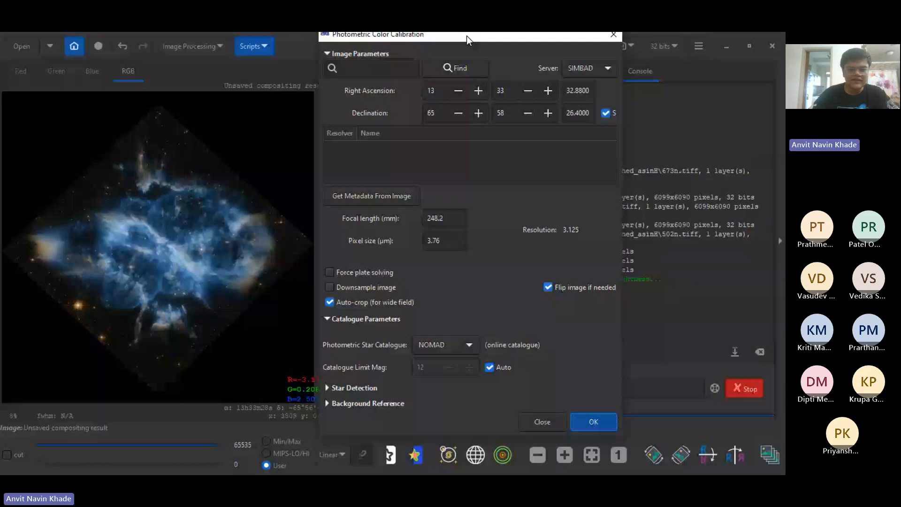
left_click_drag(466, 36, 467, 42)
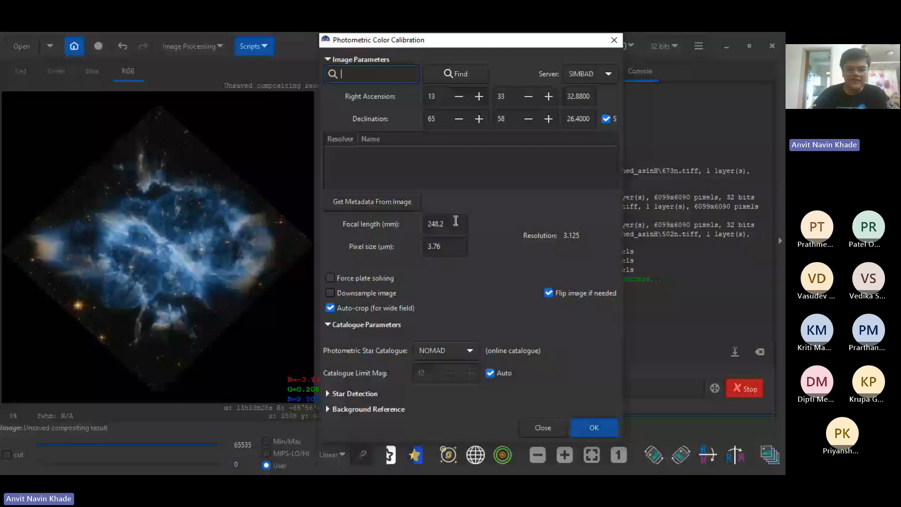
left_click(453, 246)
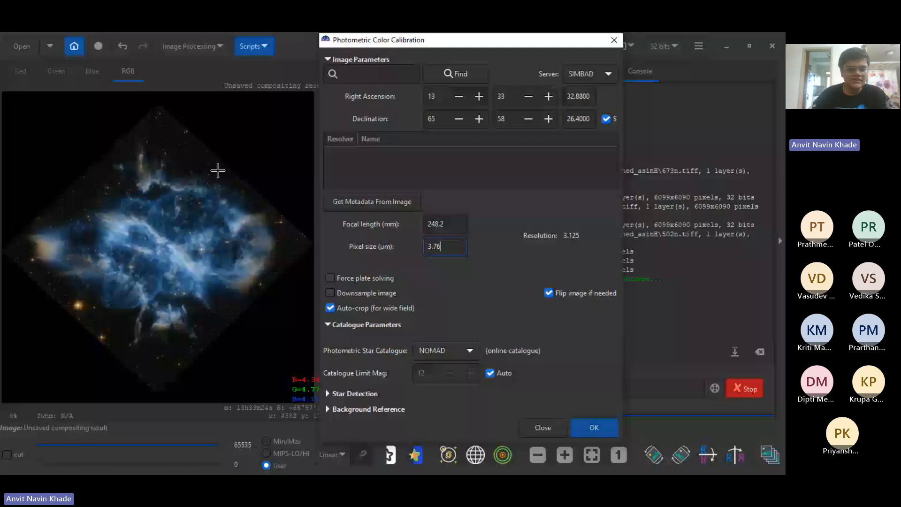
left_click(614, 40)
left_click(192, 46)
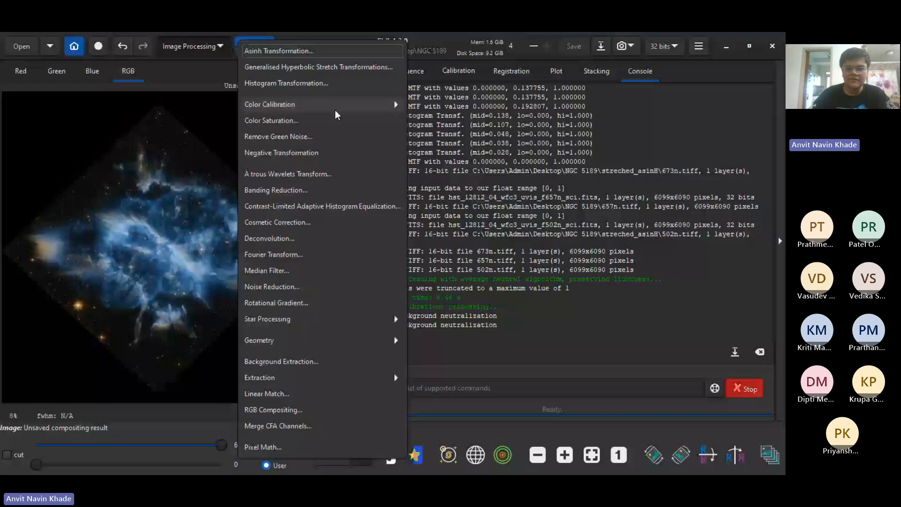
left_click(631, 66)
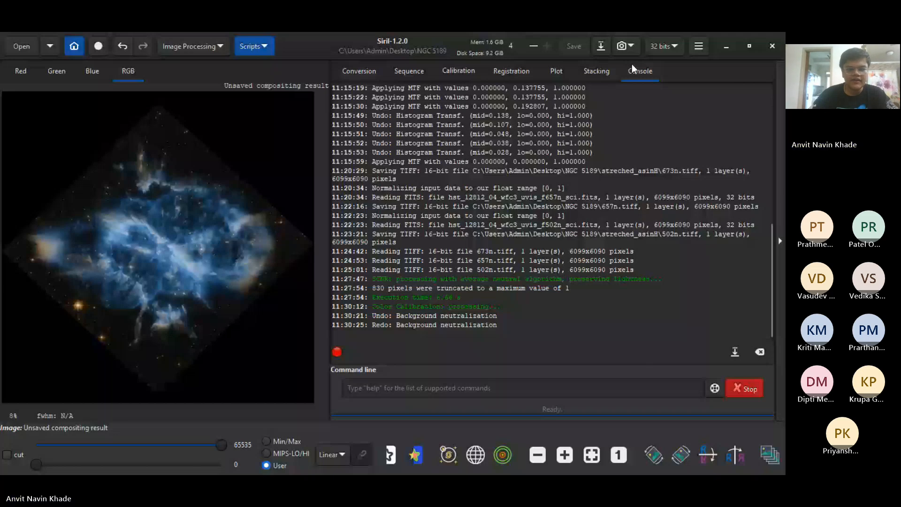
key("ctrl+shift+s")
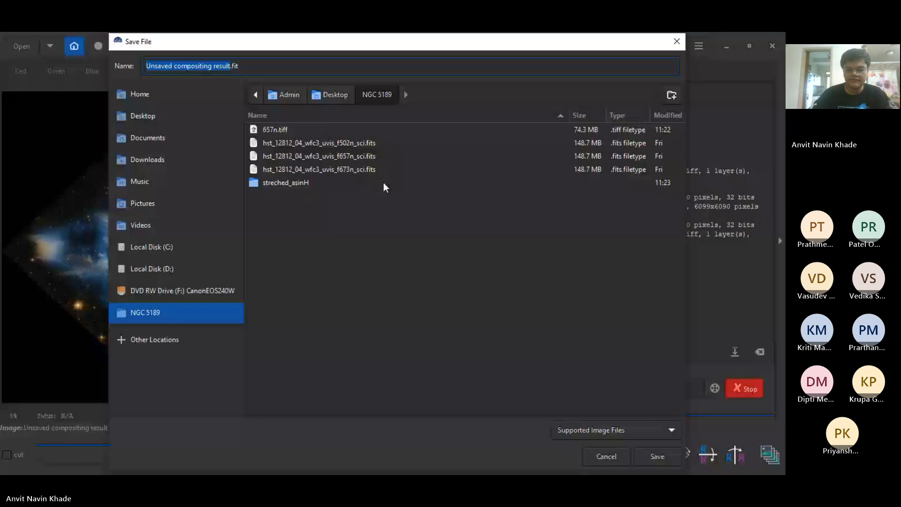
type("streched_combined siriL.fit")
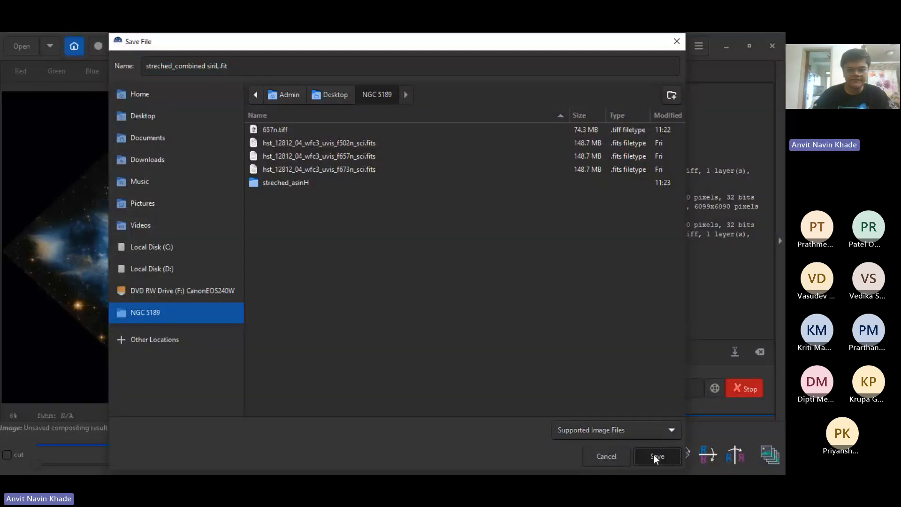
left_click(656, 455)
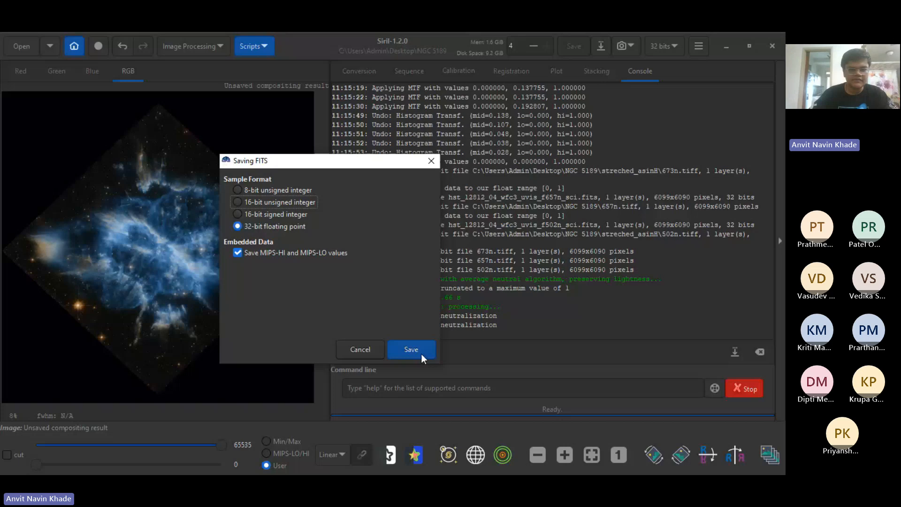
key("Up")
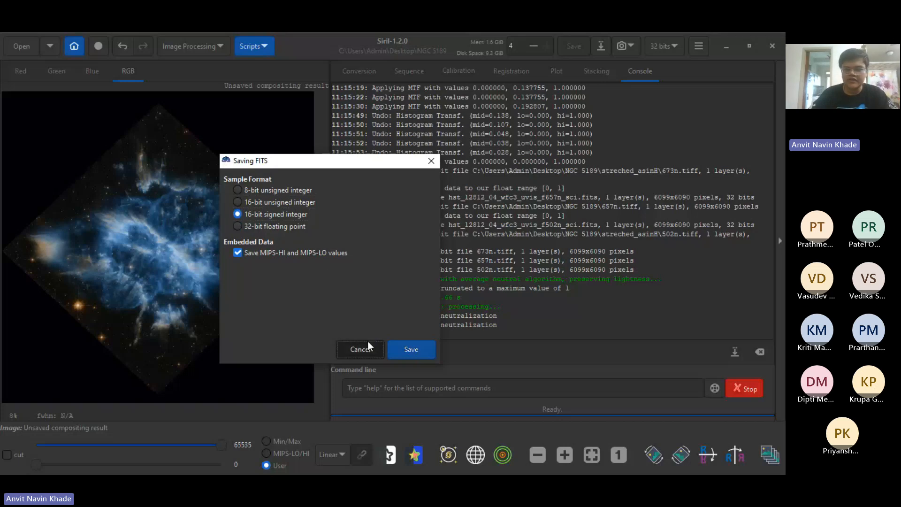
left_click(368, 343)
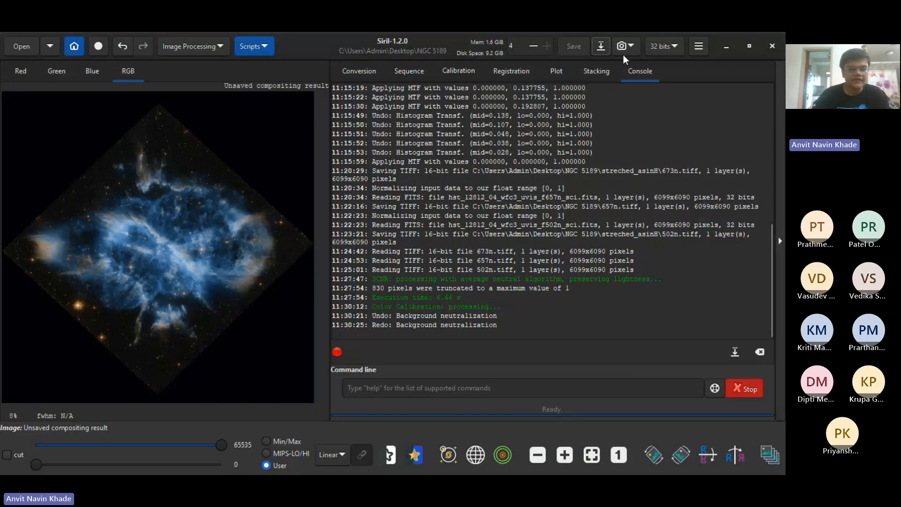
- Save the composite in the NGC 5189 folder as streched_combined.tiff, a 16-bit unsigned, uncompressed ASTRO-TIFF with the ICC profile embedded
left_click(600, 46)
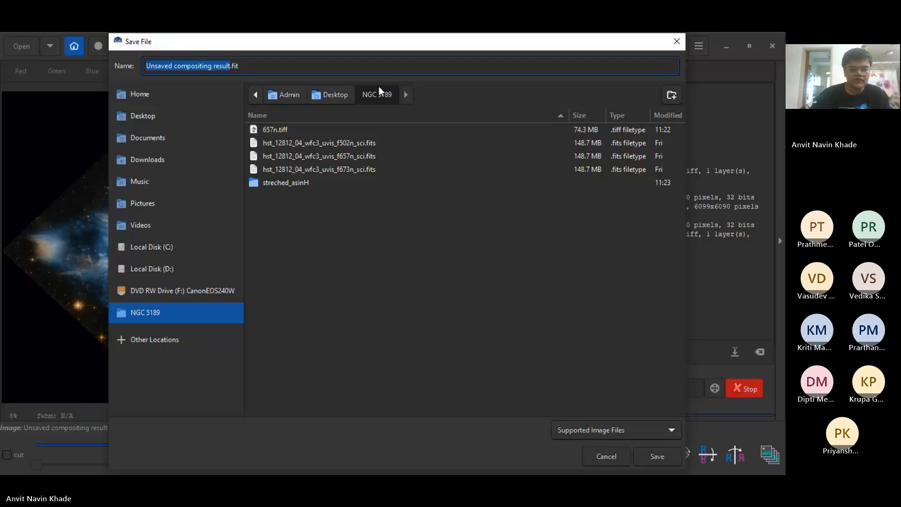
type("strech")
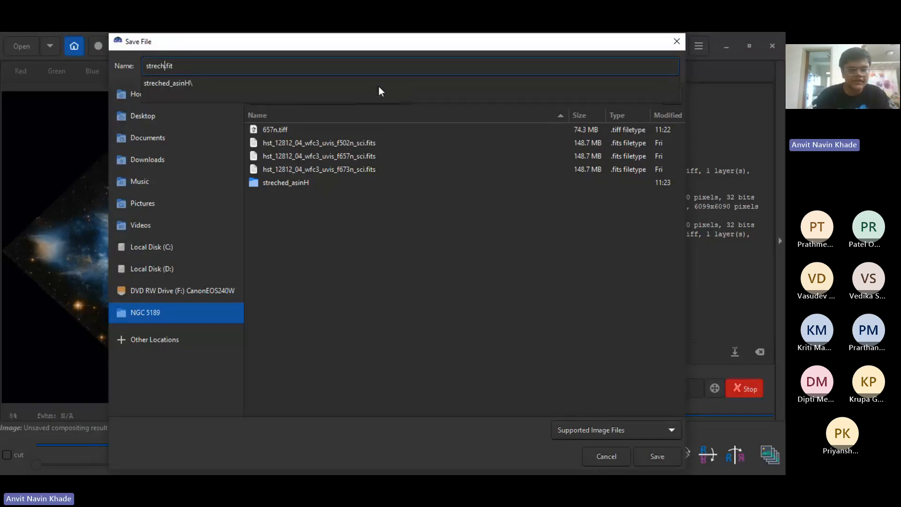
type("ed_combined")
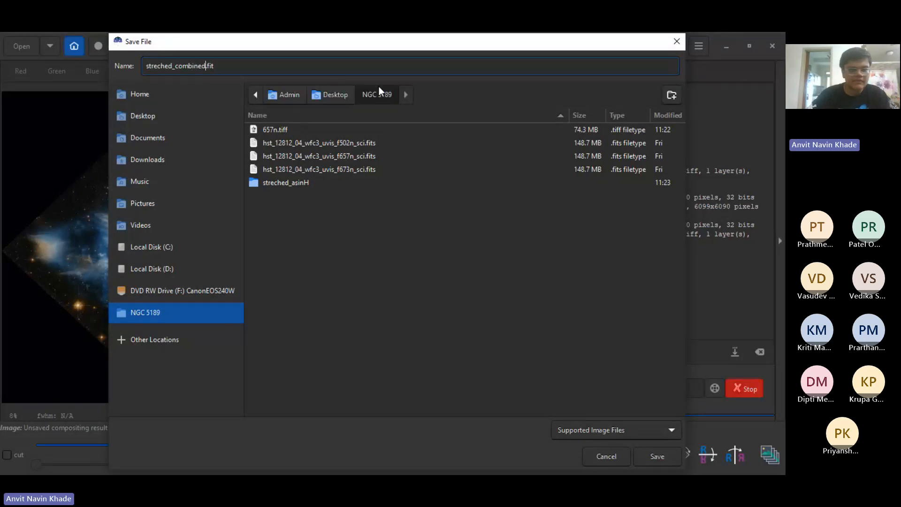
key("Right")
key("Right")
key("Right")
key("Right")
key("BackSpace")
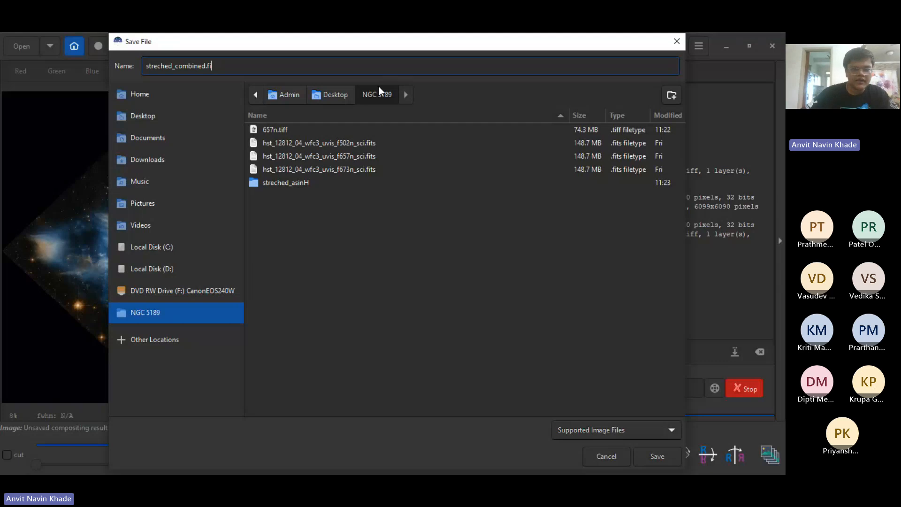
key("BackSpace")
key("BackSpace")
type("ti")
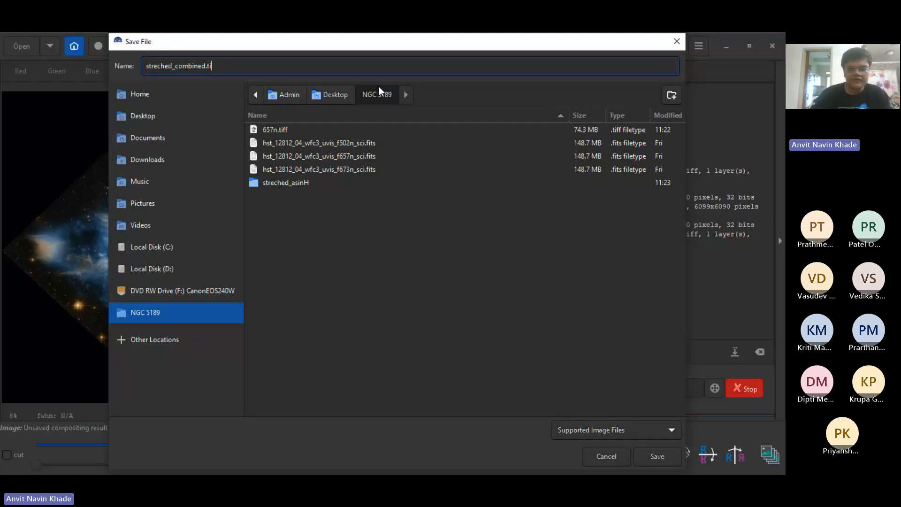
type("ff")
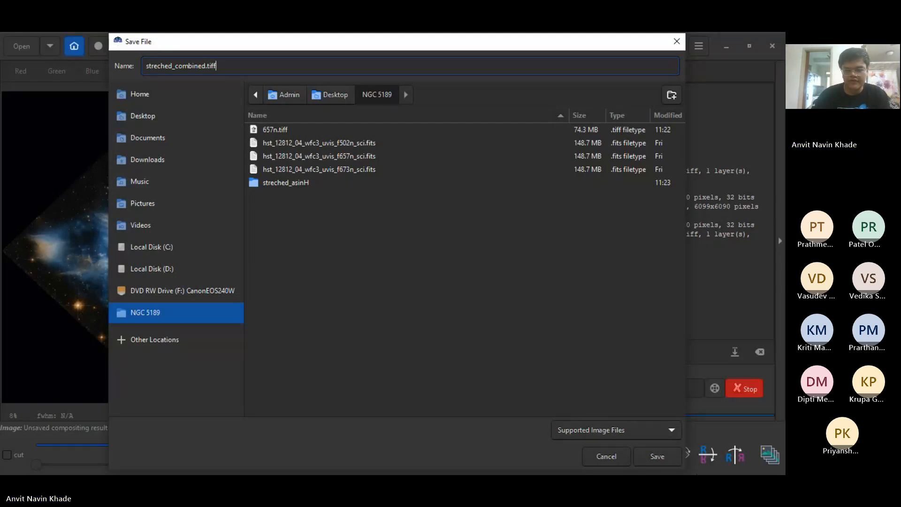
key("Return")
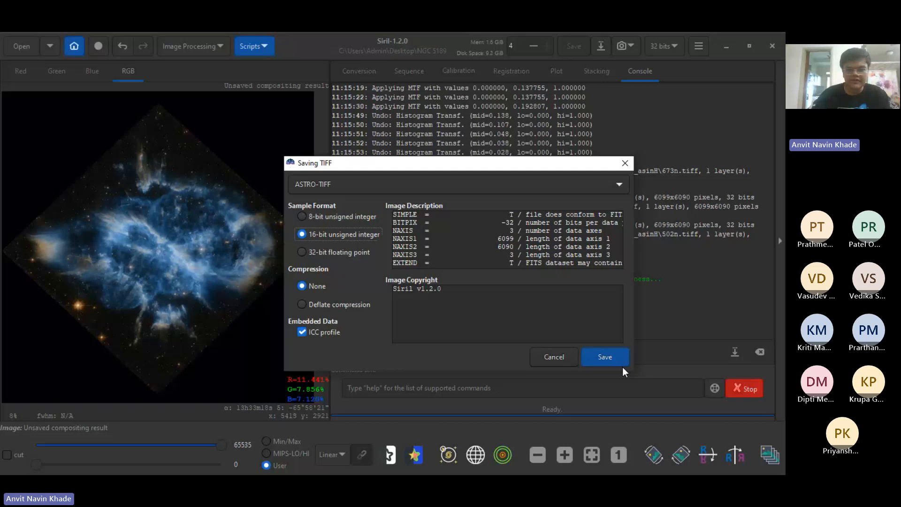
left_click(615, 365)
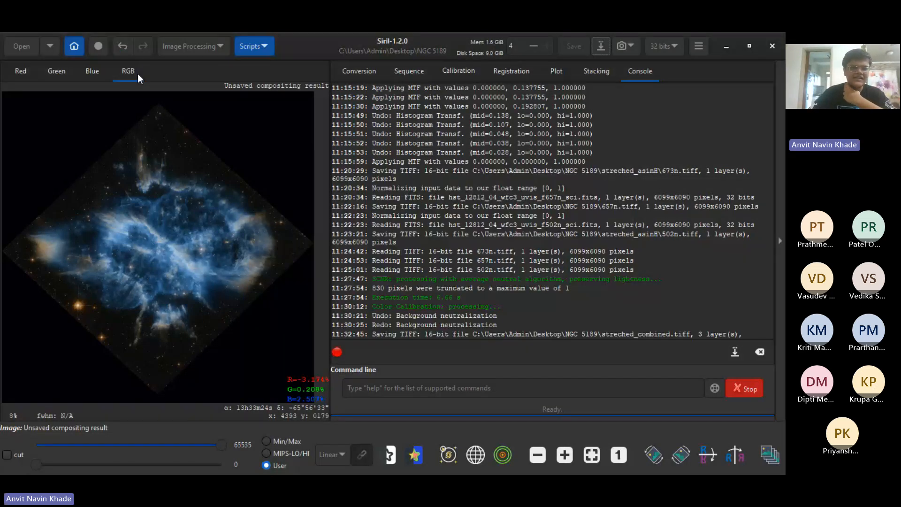
- Try a global color saturation amount of 0.58 with background factor 1.00 on the composite, in preview only
left_click(190, 49)
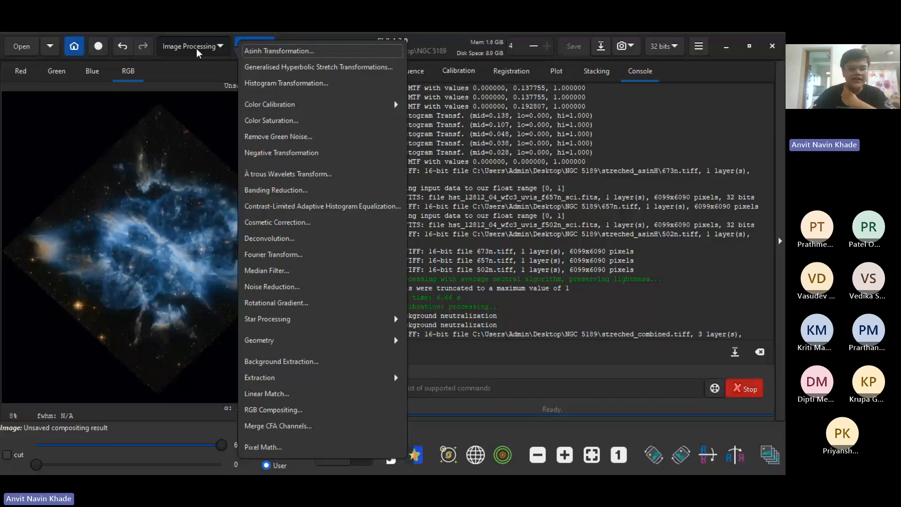
left_click(296, 121)
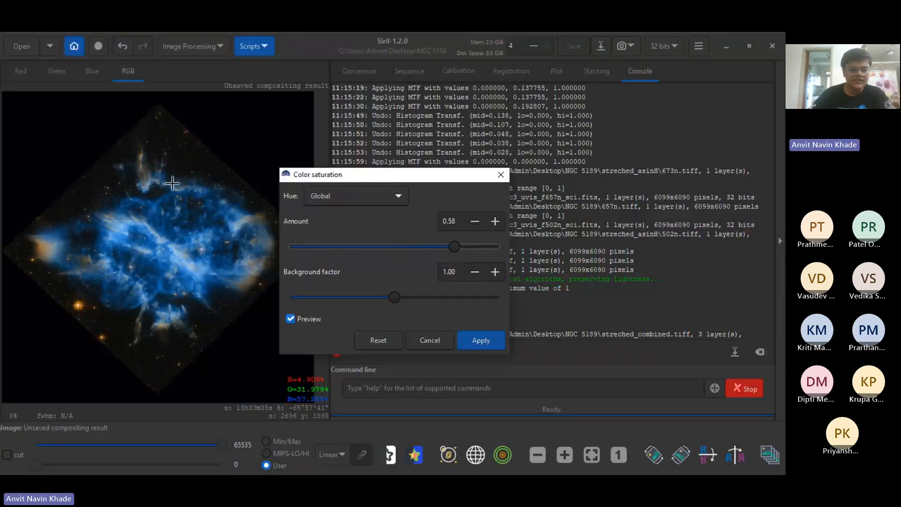
left_click(500, 175)
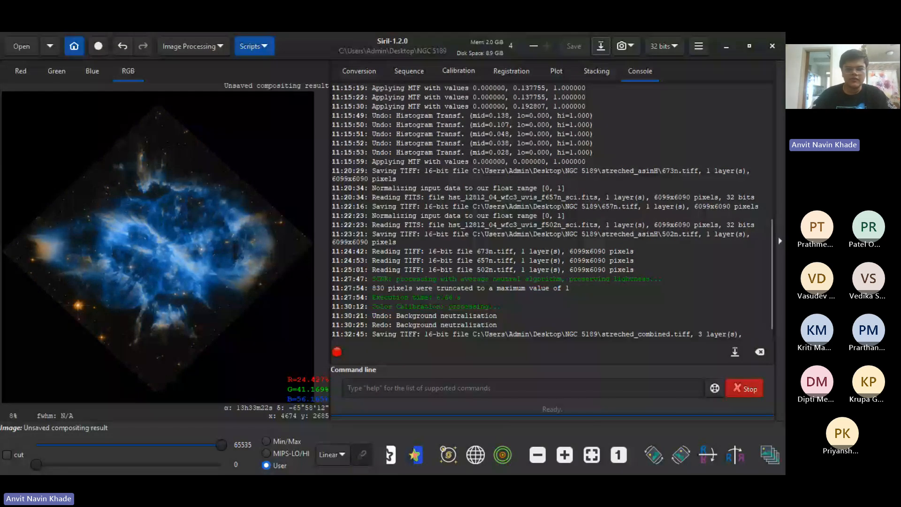
- Switch to GIMP and open streched_combined.tiff from the NGC 5189 folder
key("alt+Tab")
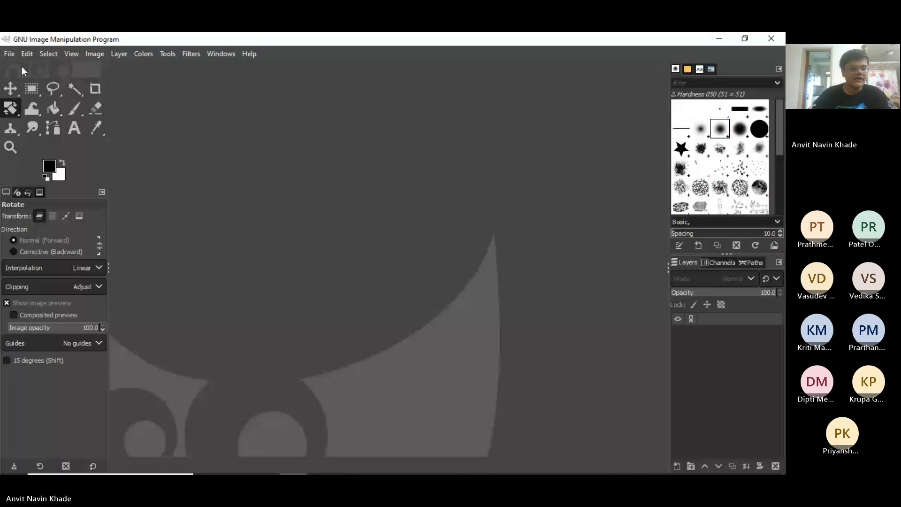
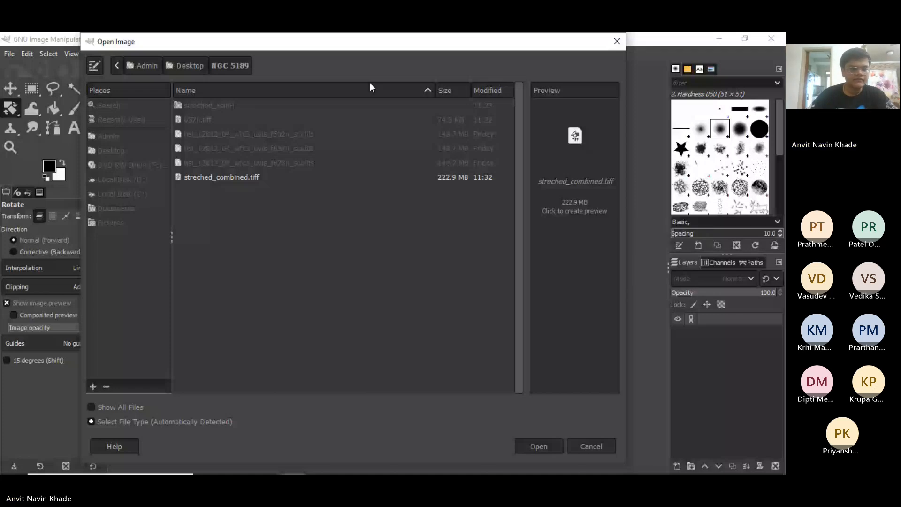
key("Return")
left_click(199, 223)
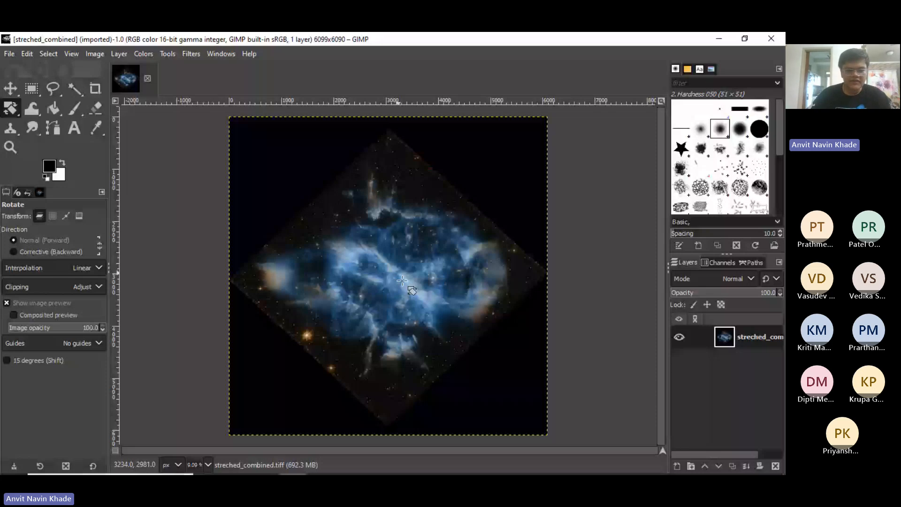
left_click(402, 281)
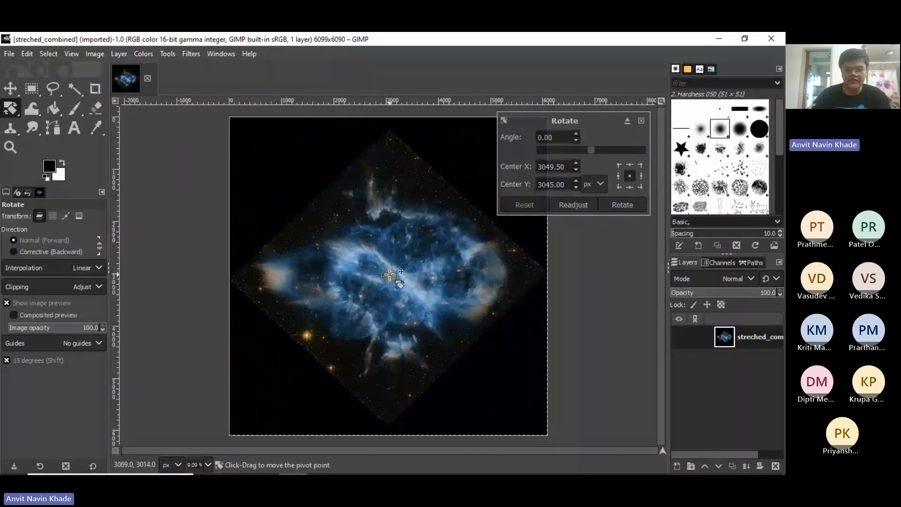
left_click_drag(389, 275, 350, 285)
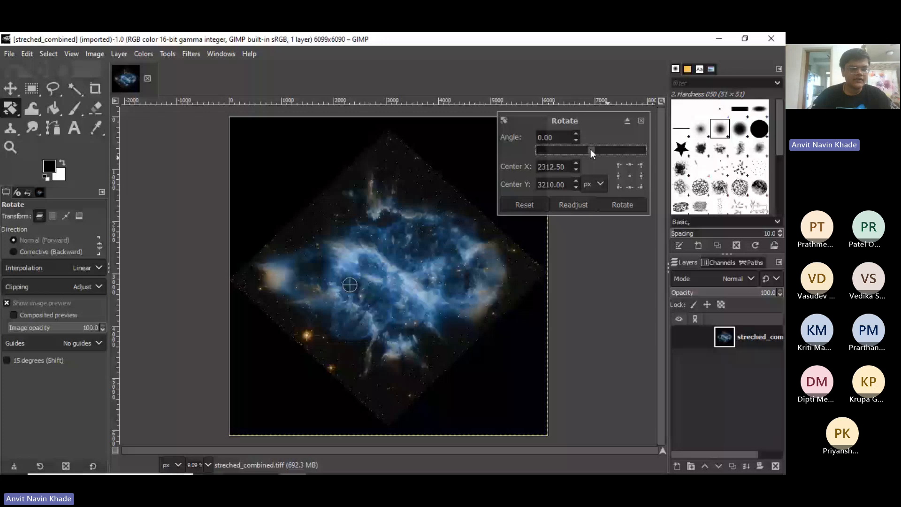
left_click(641, 120)
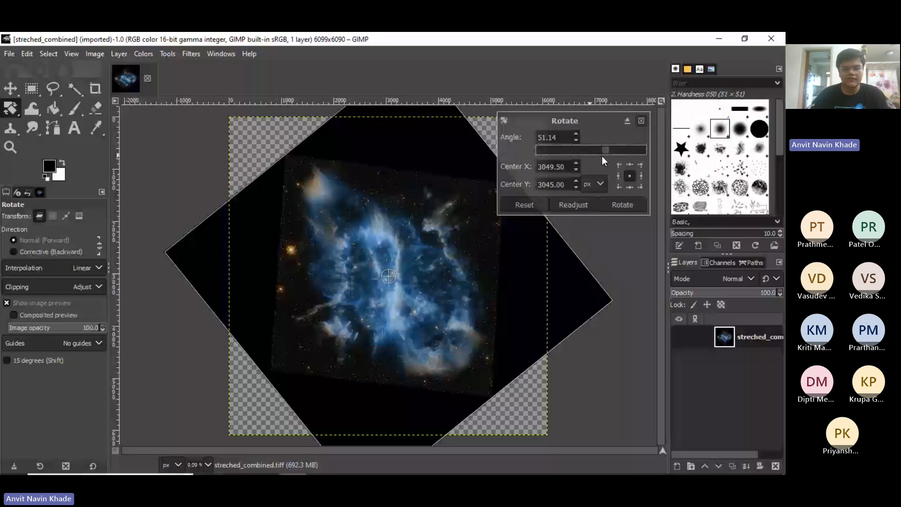
- Rotate the image layer by -45° about its centre to match the ESA Hubble picture's orientation in Chrome, and switch back to Siril
left_click_drag(602, 156, 527, 167)
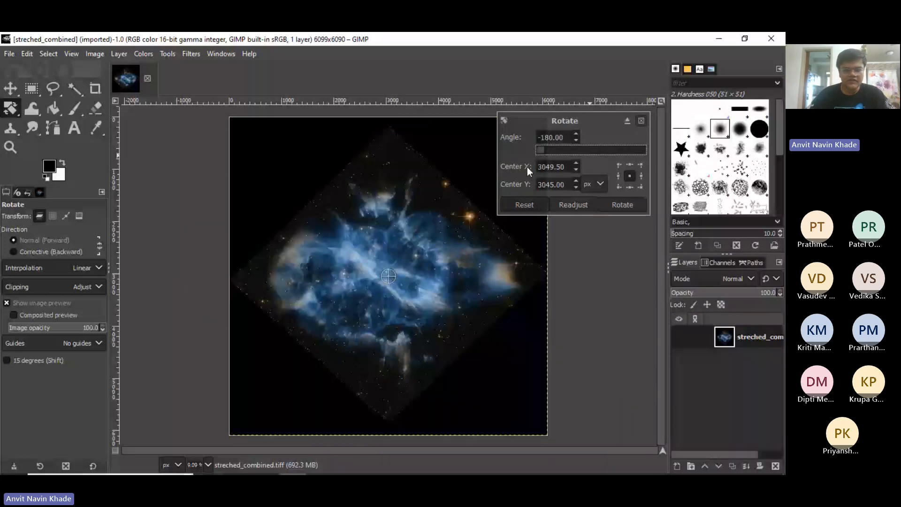
key("alt+Tab")
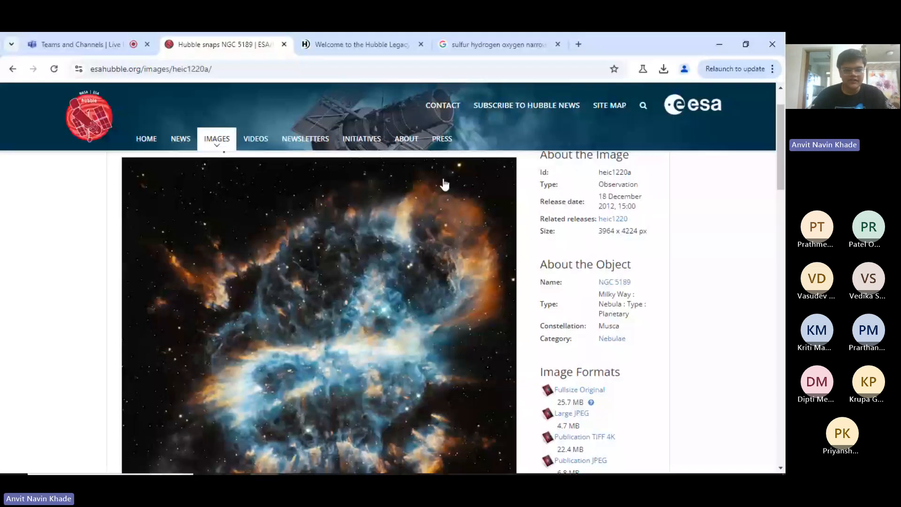
key("alt+Tab")
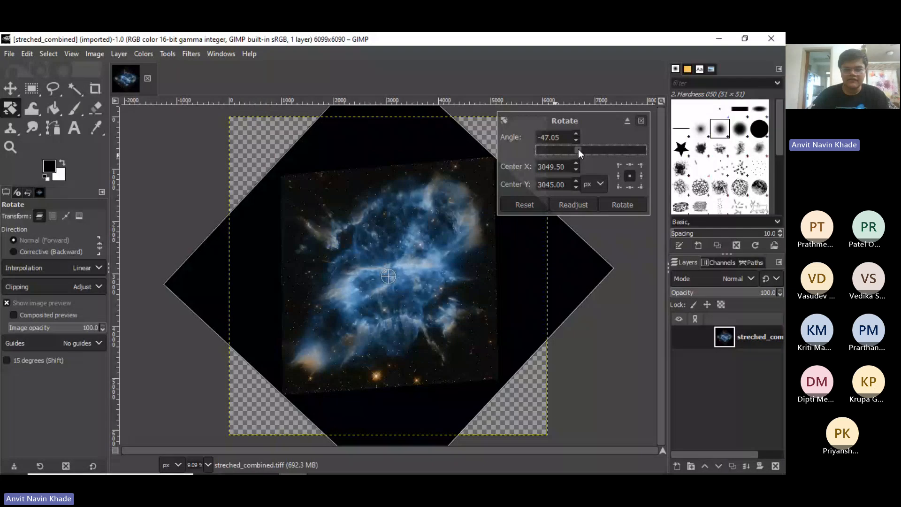
left_click_drag(578, 148, 577, 150)
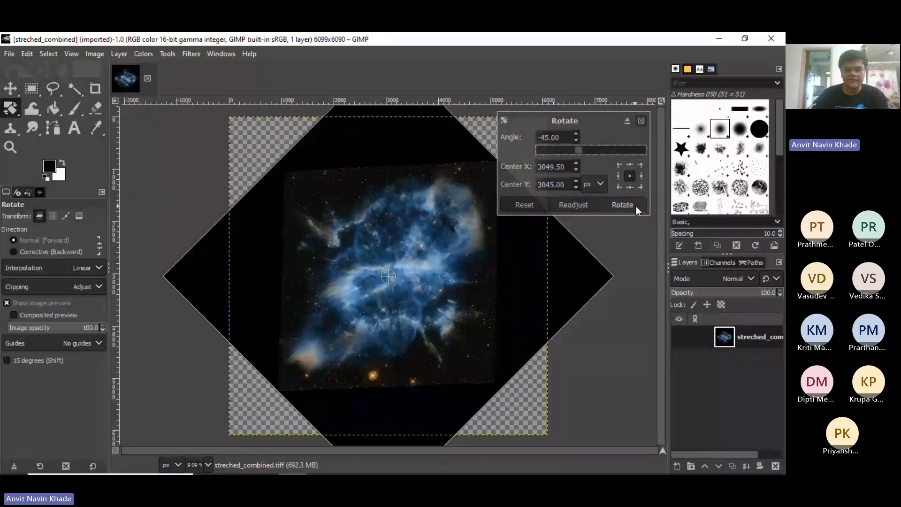
left_click(617, 206)
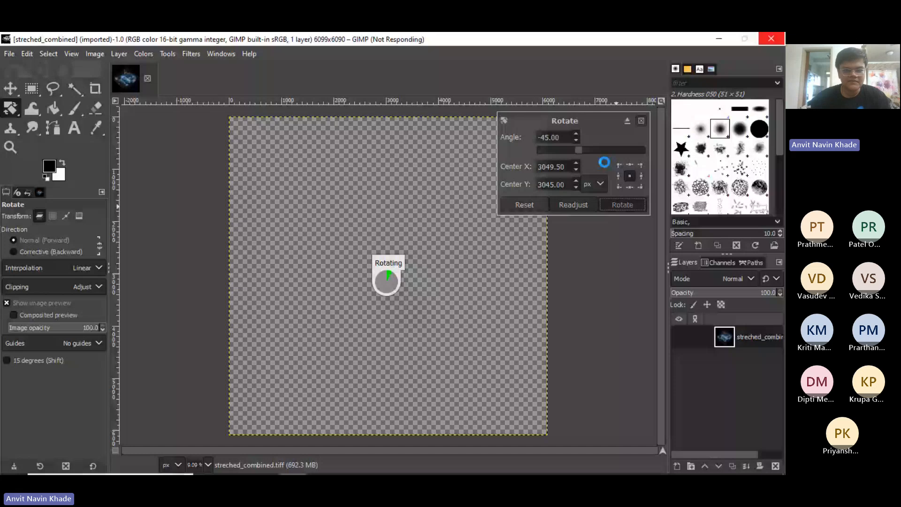
key("alt+Tab")
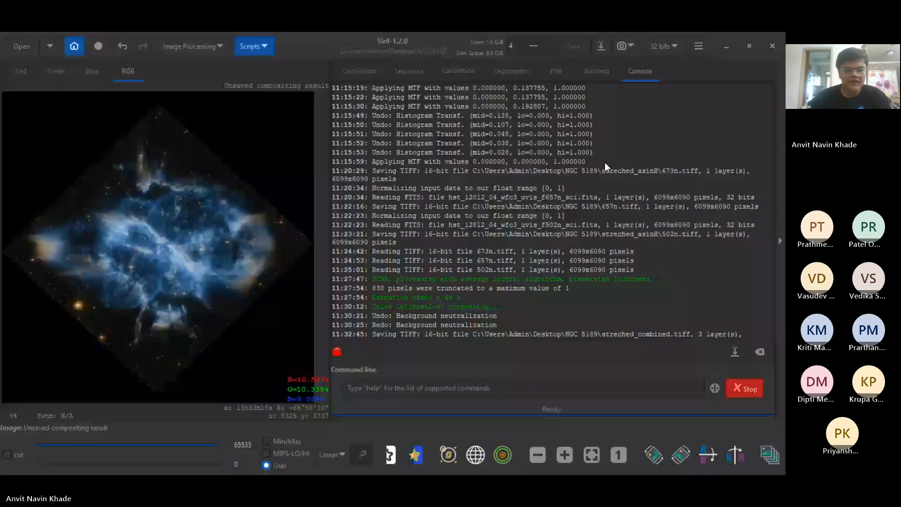
key("alt+Tab")
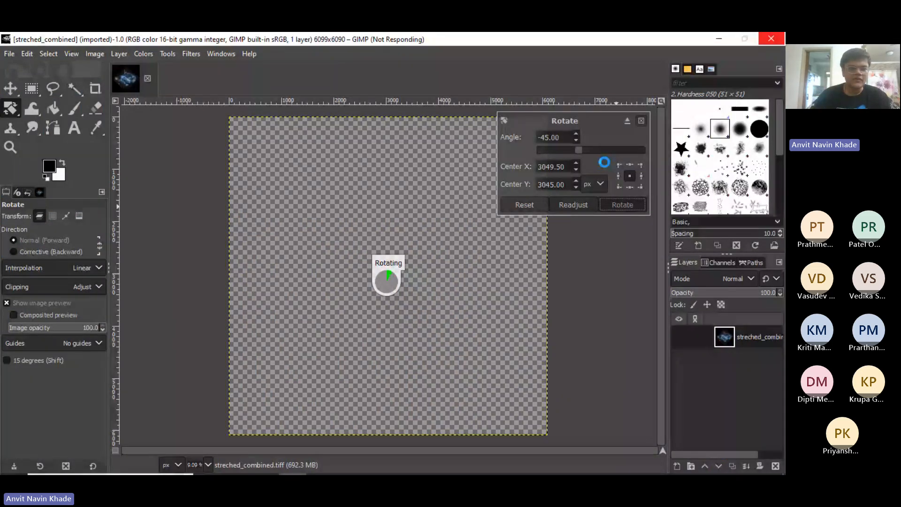
key("alt+Tab")
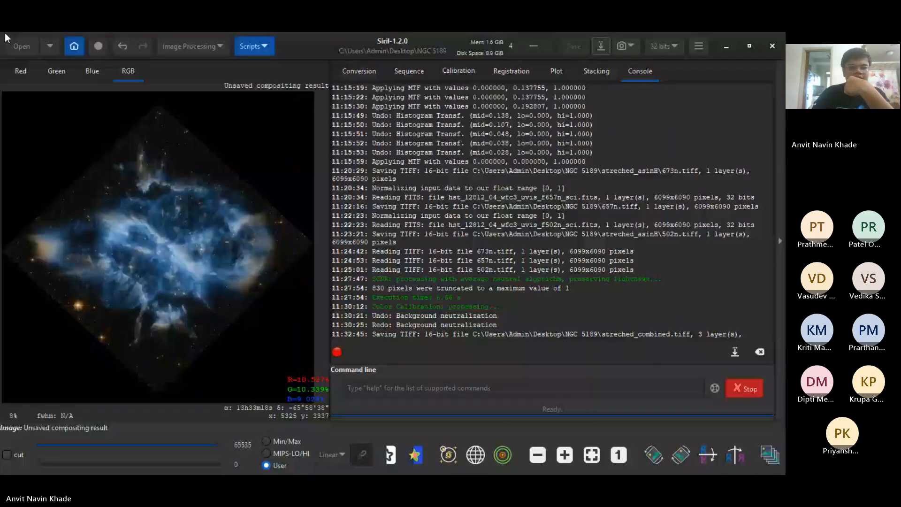
- Try a histogram transformation on the composite's red channel only, lowering its midtones to 0.4387755 in preview
left_click(192, 46)
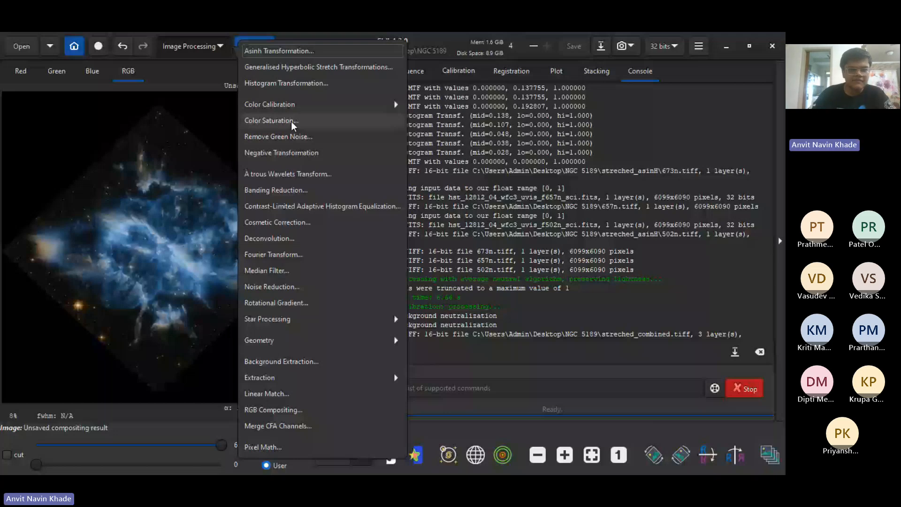
left_click(335, 84)
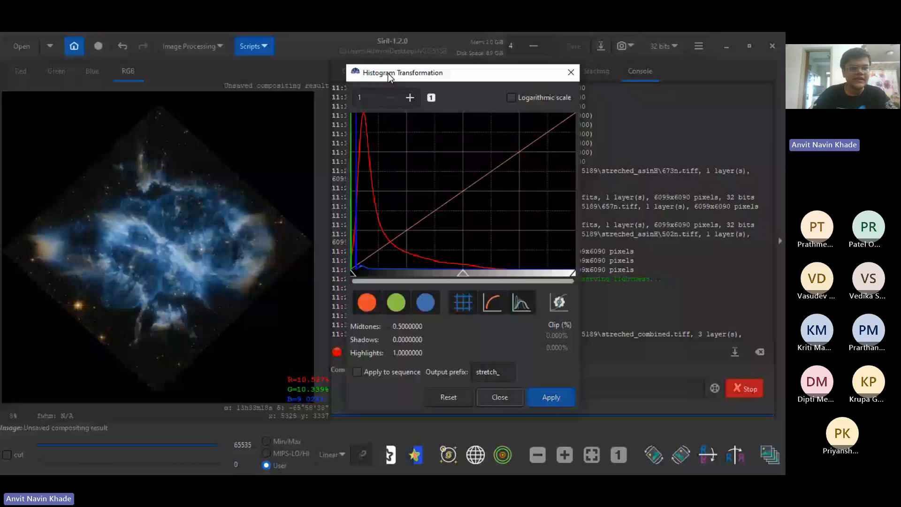
left_click_drag(388, 74, 416, 69)
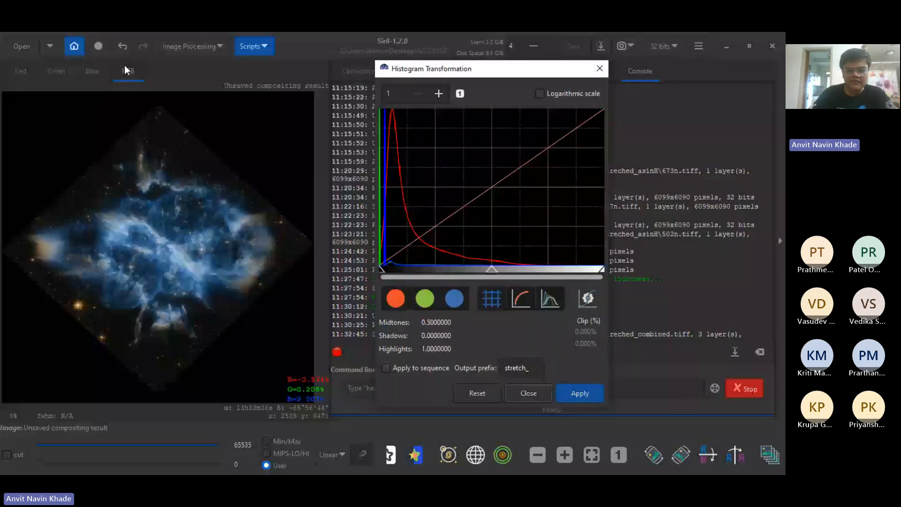
left_click(398, 299)
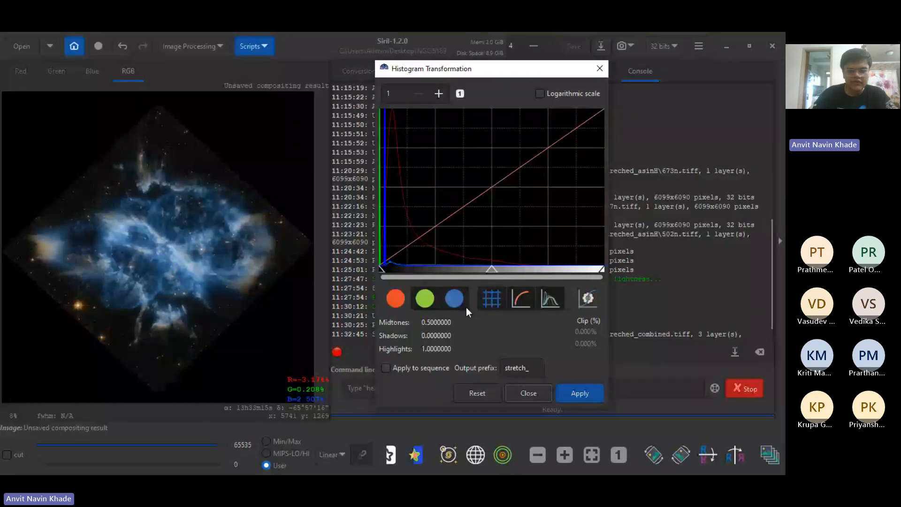
left_click(395, 297)
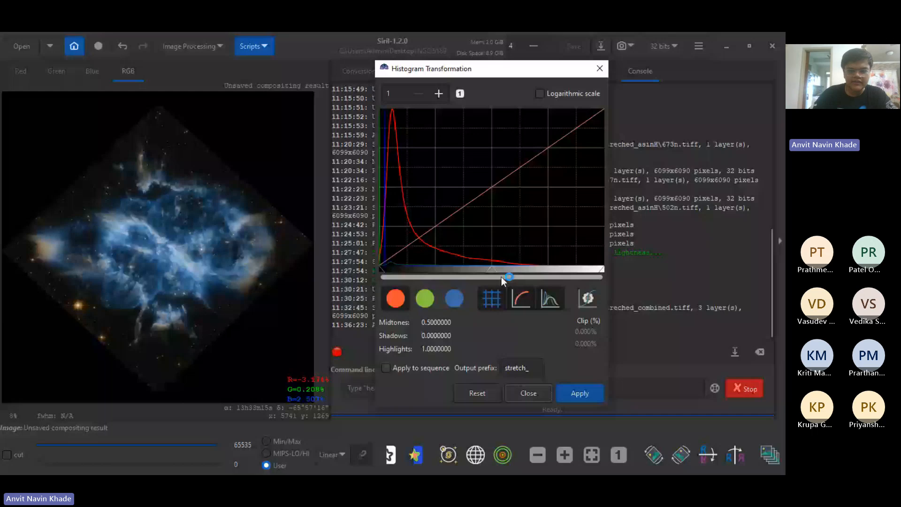
left_click_drag(501, 277, 491, 272)
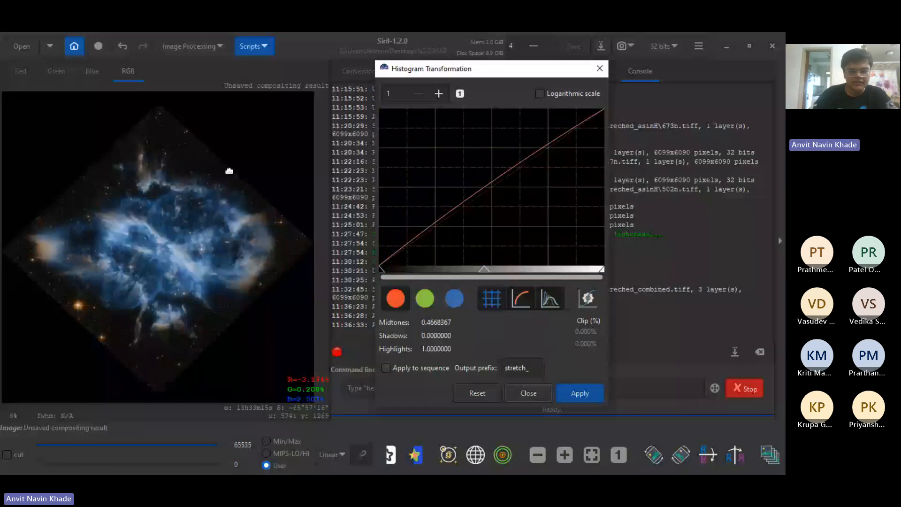
left_click_drag(484, 270, 479, 272)
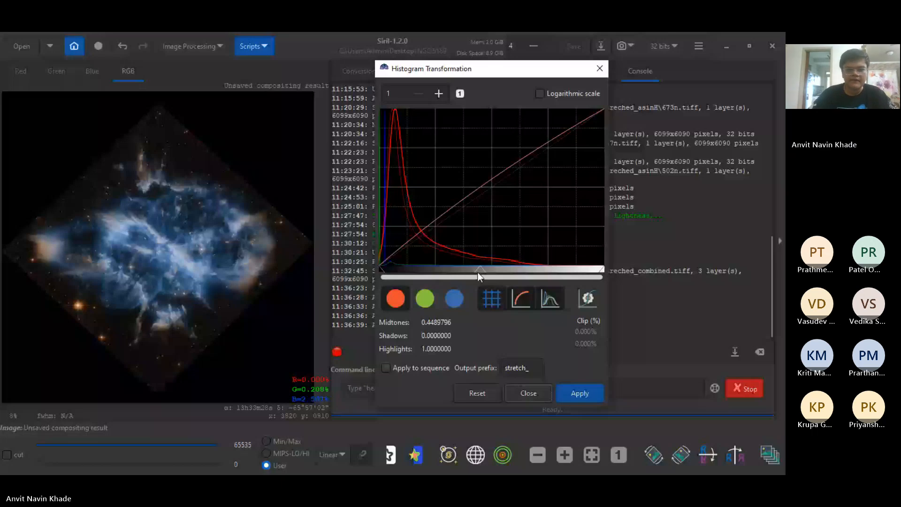
left_click_drag(477, 272, 475, 272)
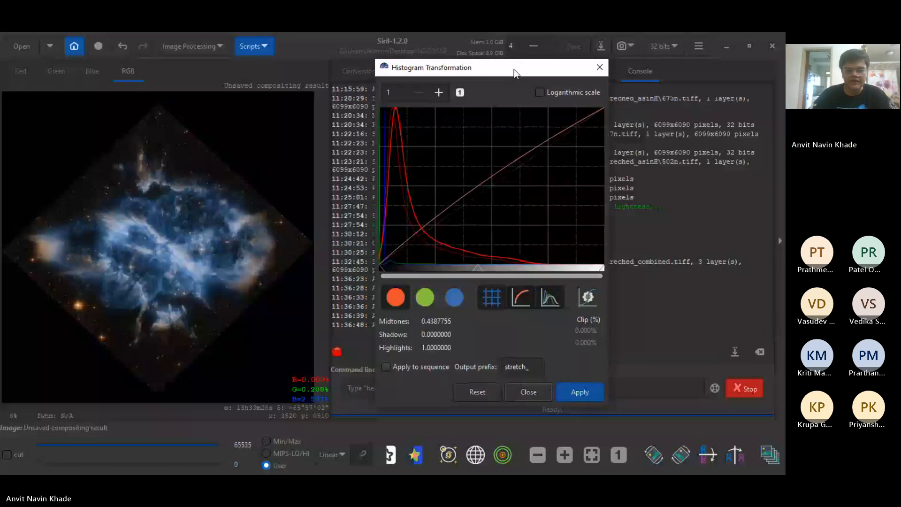
- Try the automatic stretch on the red channel in the histogram transformation and close it without applying
left_click_drag(514, 74, 514, 73)
left_click(589, 297)
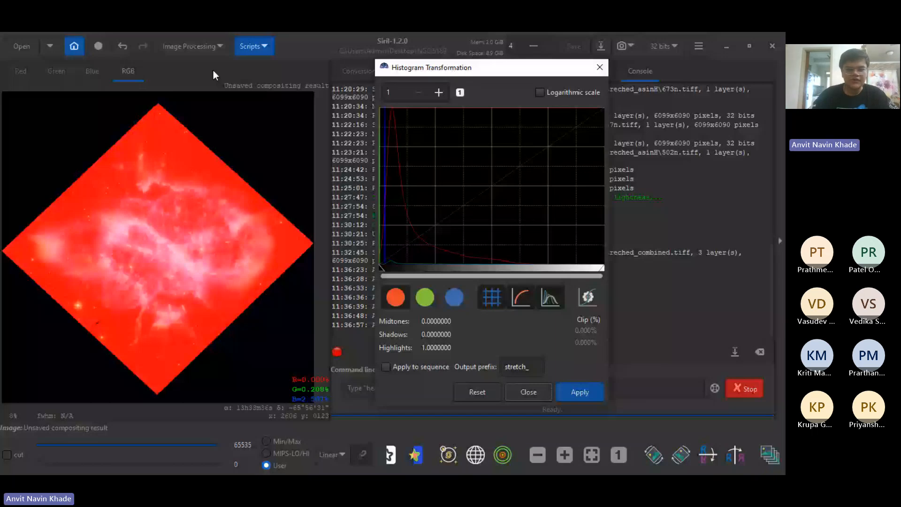
left_click(516, 390)
- Switch to GIMP and open streched_combined.tiff from the NGC 5189 folder again
left_click(726, 47)
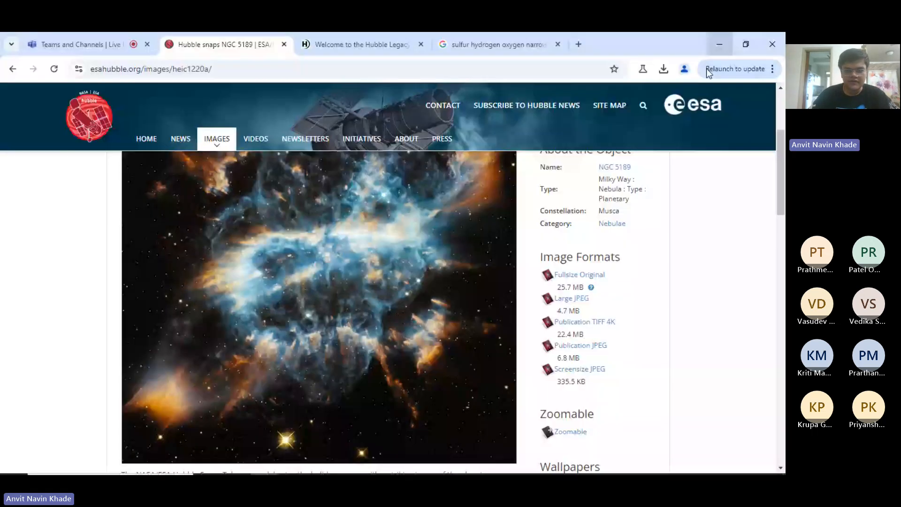
left_click(719, 44)
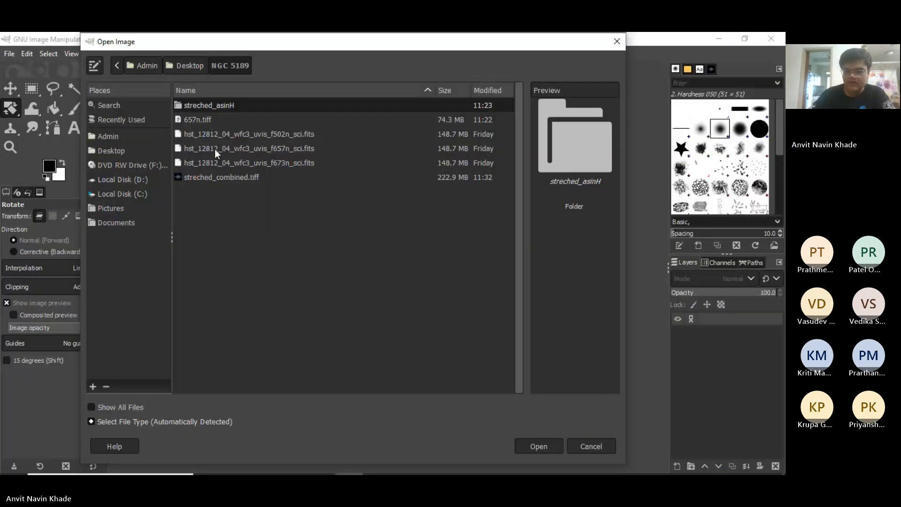
left_click(221, 177)
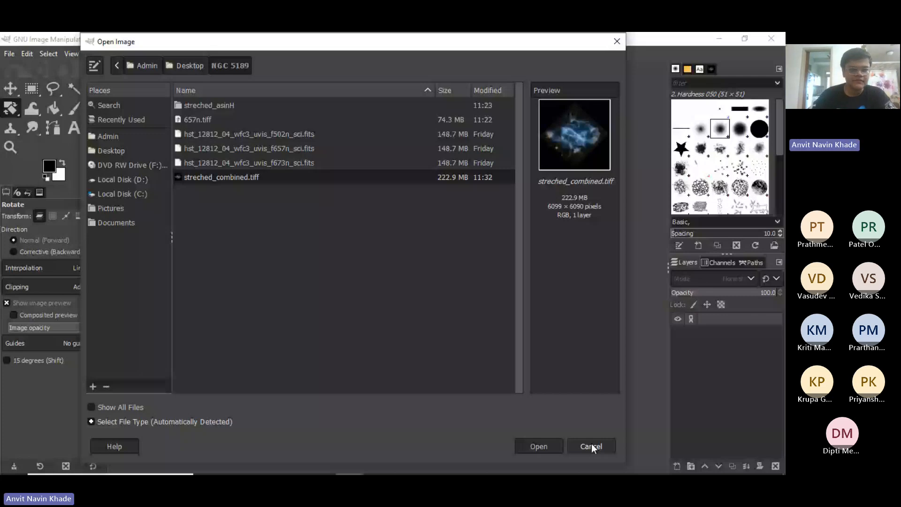
key("Return")
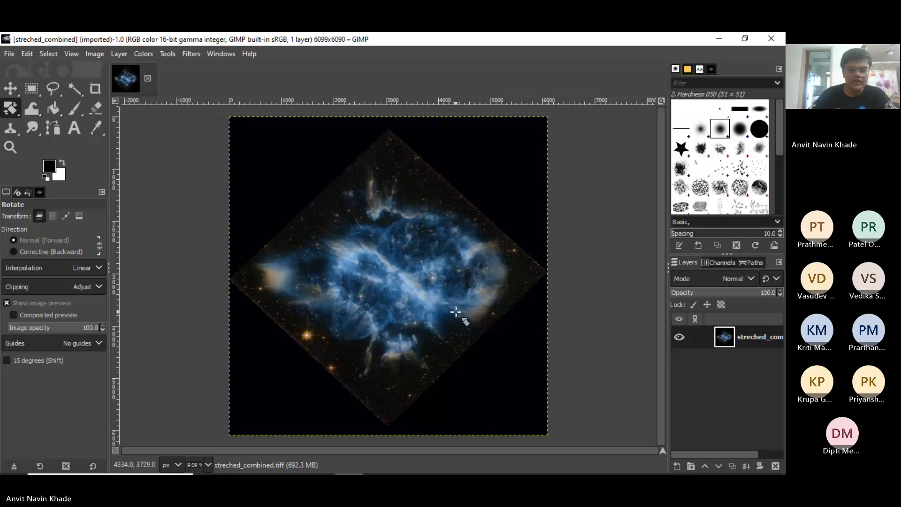
- Rotate the reopened image's layer by -45° about its centre at 3049.50, 3045.00 px
left_click(393, 277)
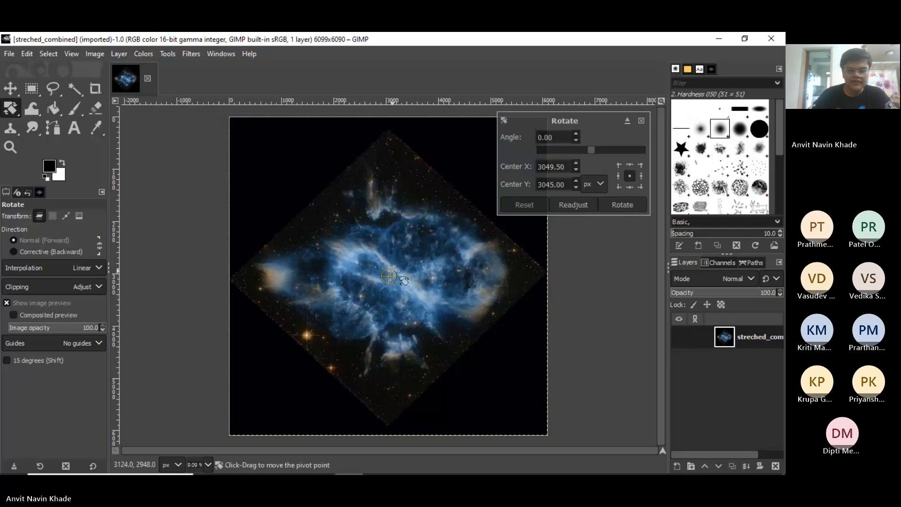
triple_click(558, 137)
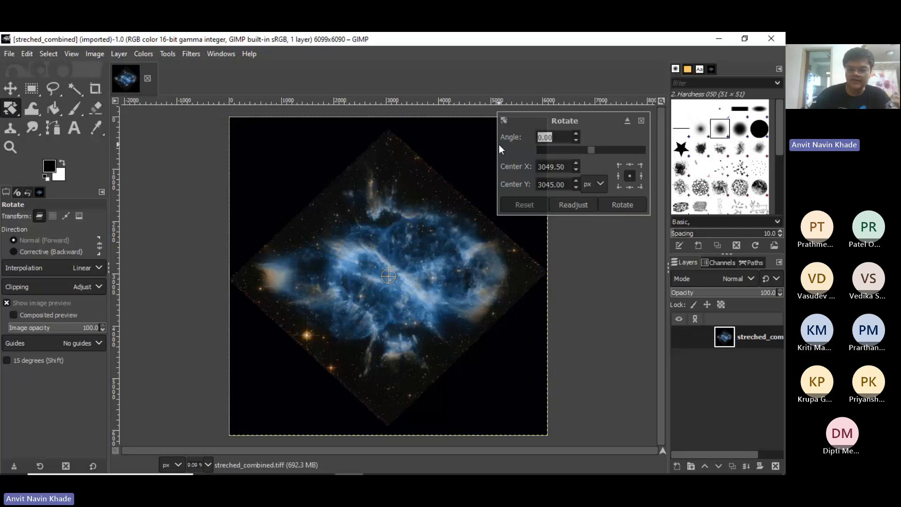
type("-45")
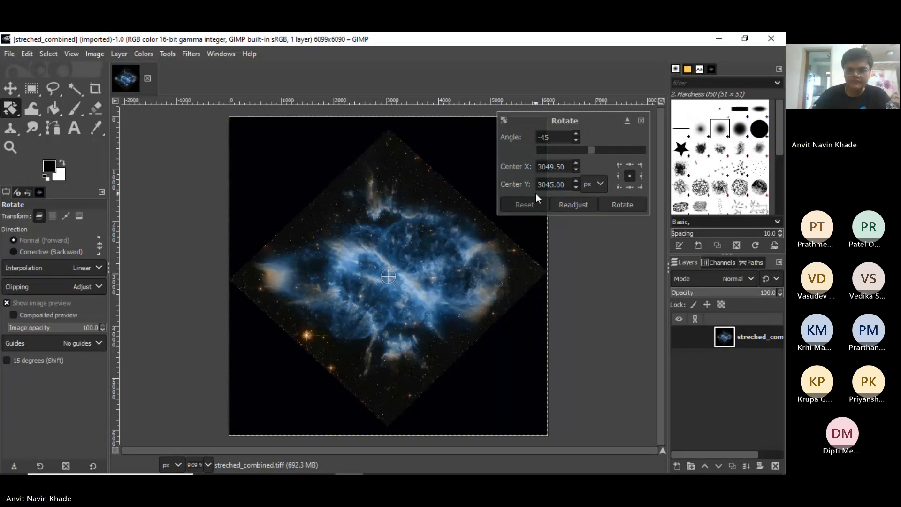
left_click(600, 204)
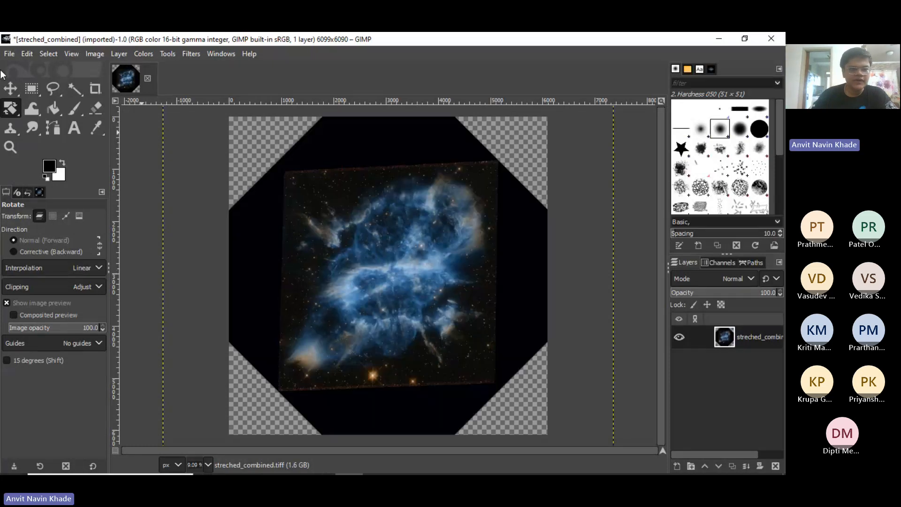
- Crop the rotated image to 3927 × 3960 px from position 1089, 1111, cutting off the black and transparent borders
left_click(96, 88)
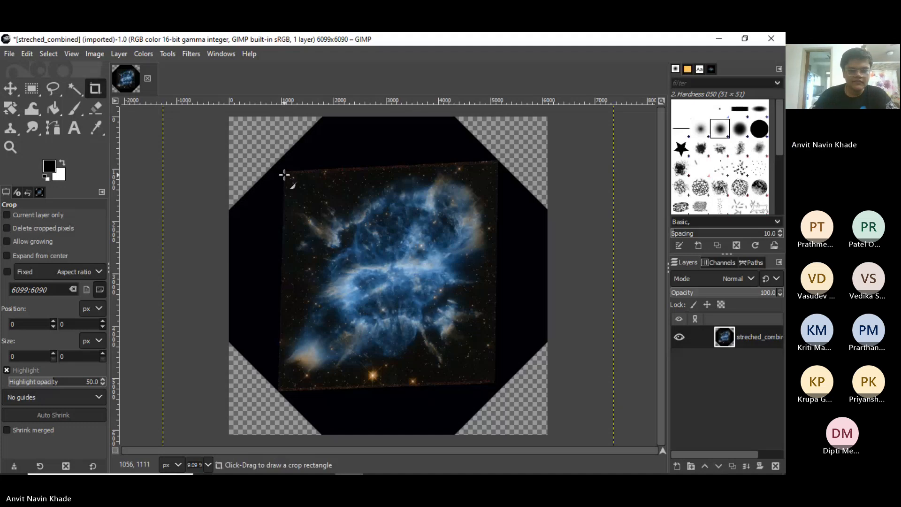
left_click_drag(284, 175, 491, 381)
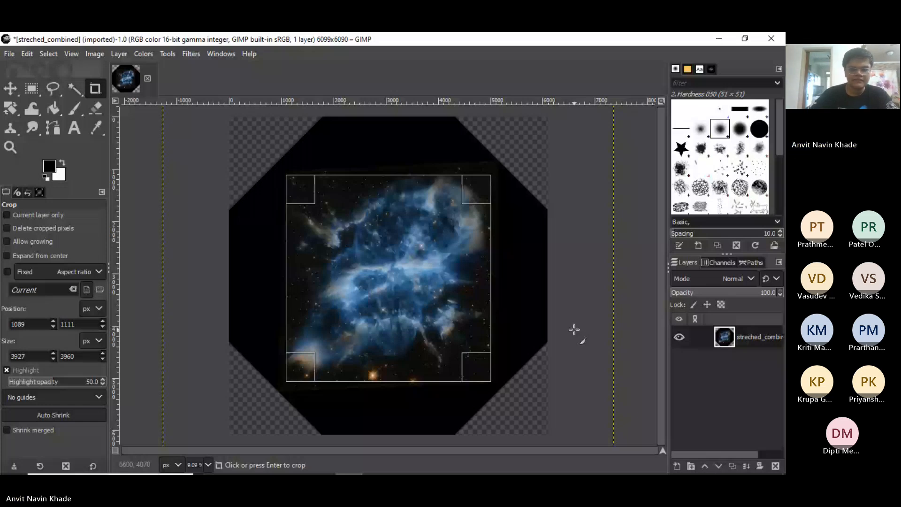
left_click(310, 268)
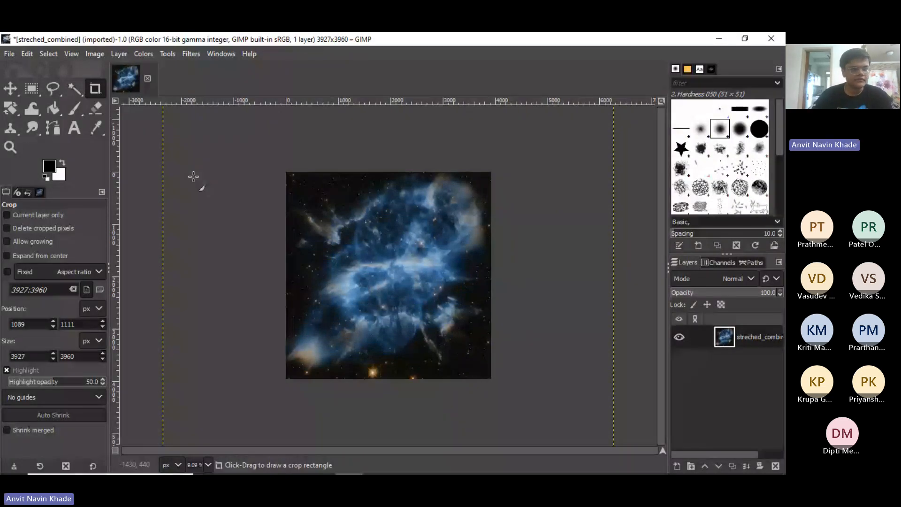
- Try shifting the image layer sideways within the cropped canvas, and bring it back to fill the frame
key("z")
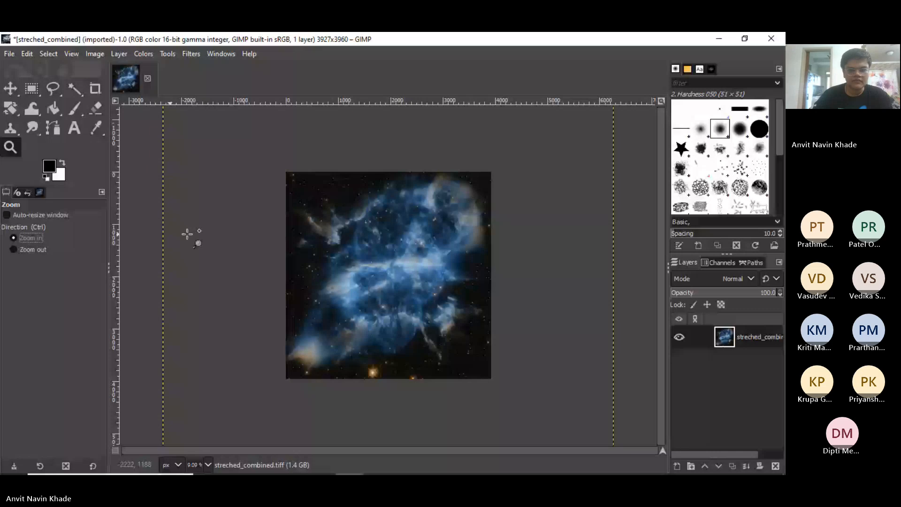
left_click(380, 270)
key("m")
left_click_drag(449, 290, 464, 290)
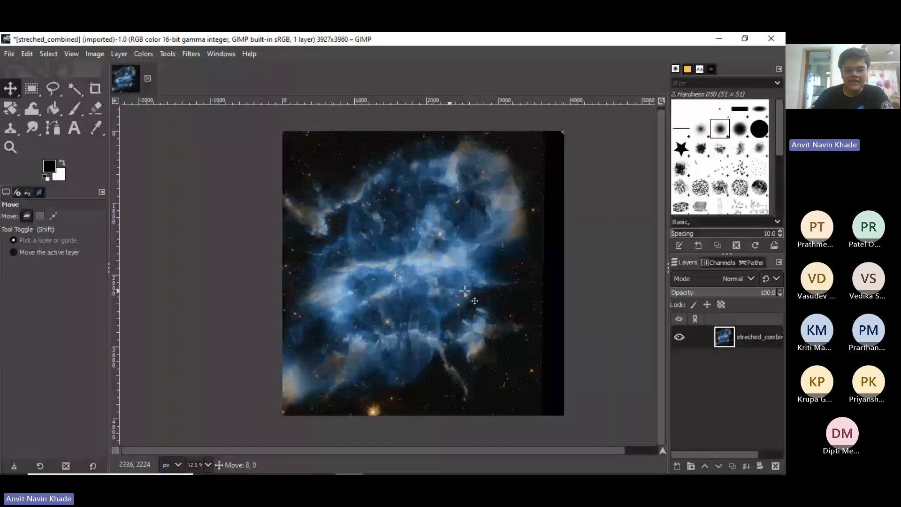
left_click_drag(464, 291, 478, 285)
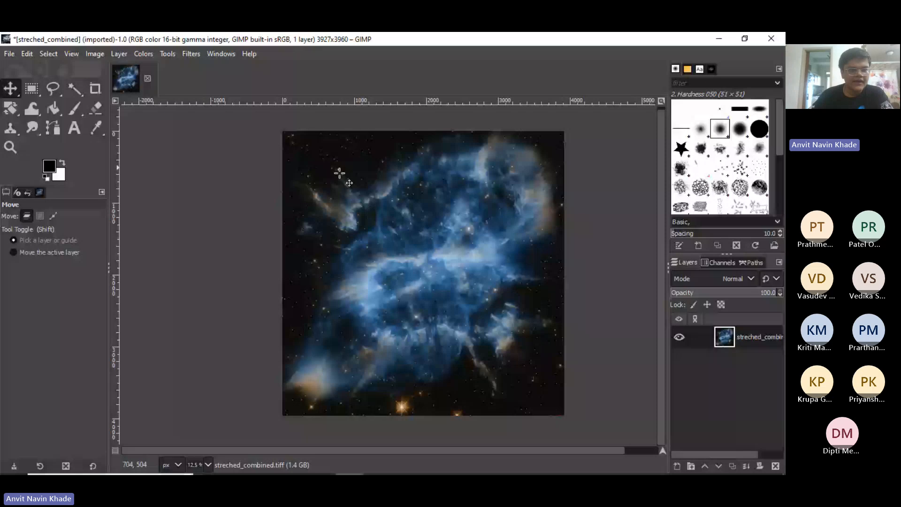
- Start a color balance on the midtones with Yellow-Blue at -4.2 and Cyan-Red at 7.6
left_click(143, 54)
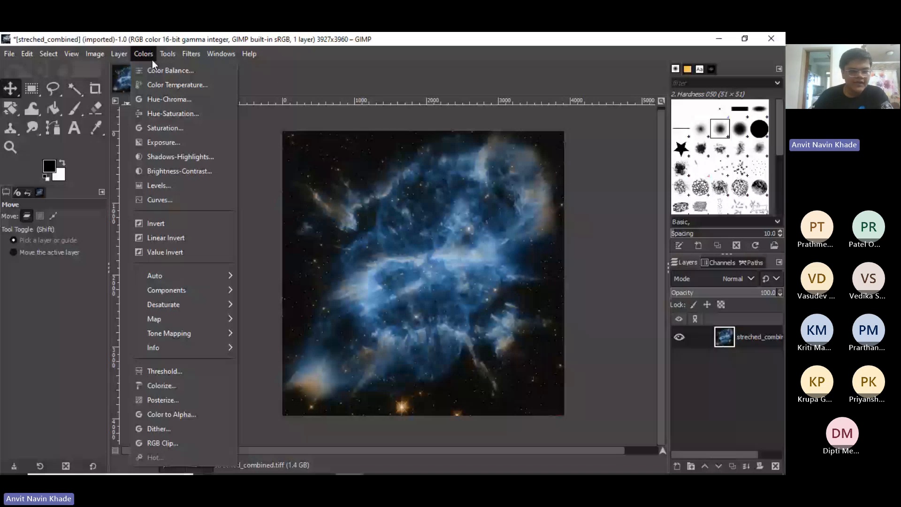
left_click(155, 70)
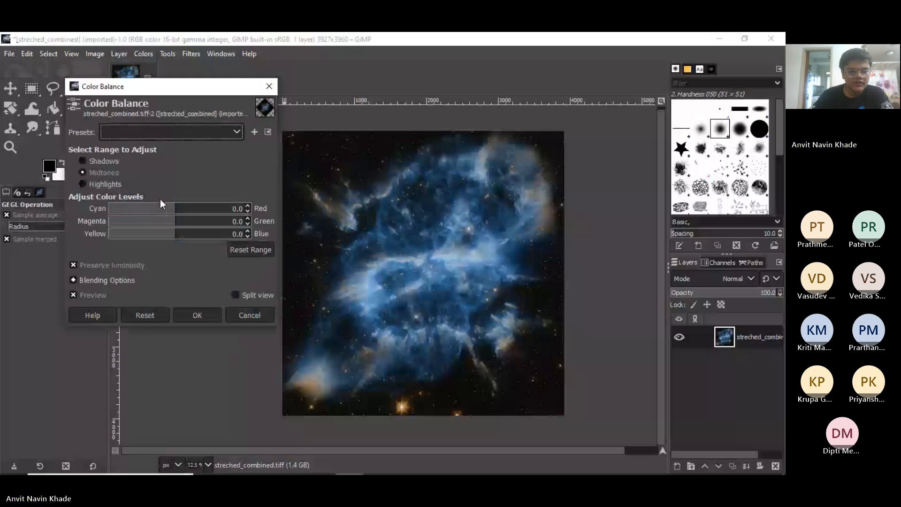
left_click(173, 234)
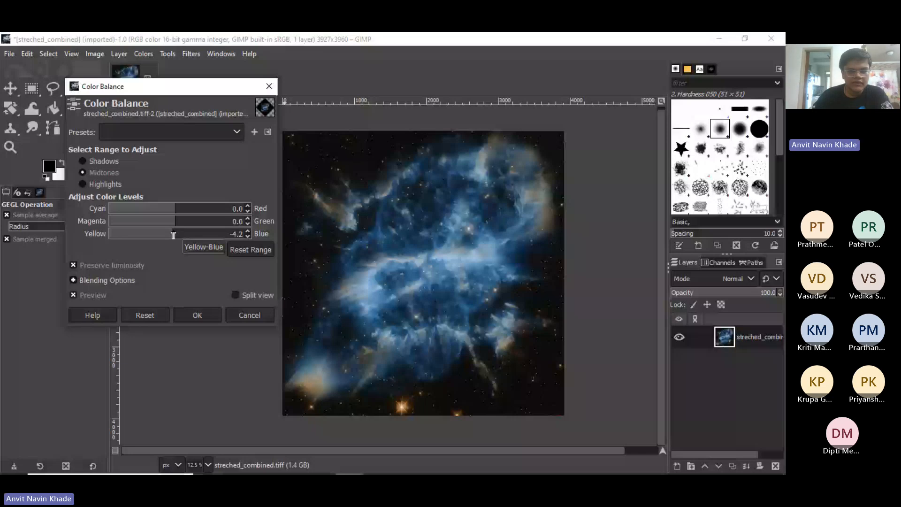
mouse_move(173, 233)
left_mouse_down()
mouse_move(165, 237)
mouse_move(172, 240)
left_mouse_up()
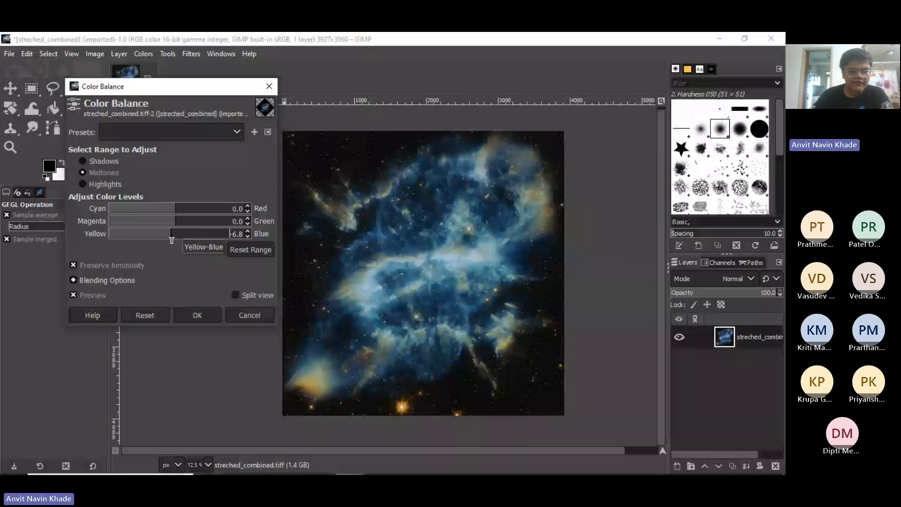
left_click_drag(171, 239, 178, 208)
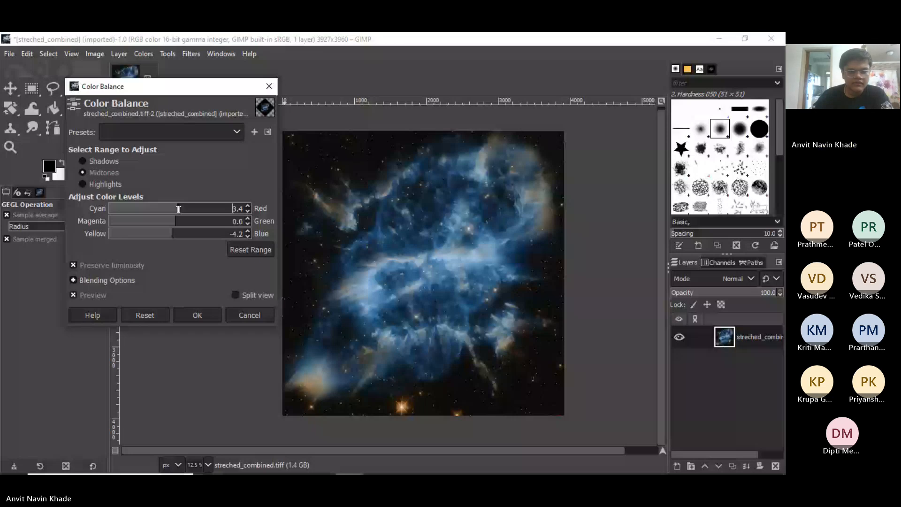
left_click_drag(179, 208, 183, 212)
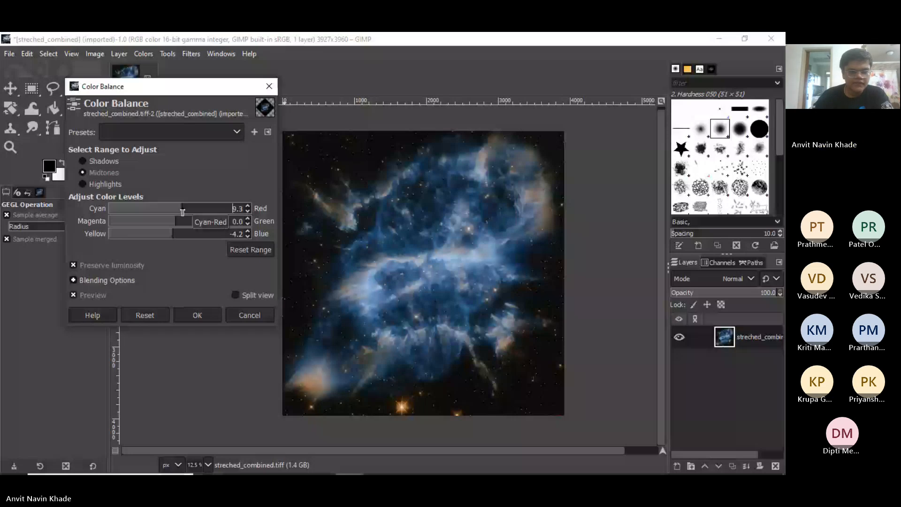
left_click_drag(183, 212, 181, 211)
- Set the midtones' Magenta-Green to -2.5 and Yellow-Blue to -8.5, compare with the preview, and apply the color balance
left_click(173, 225)
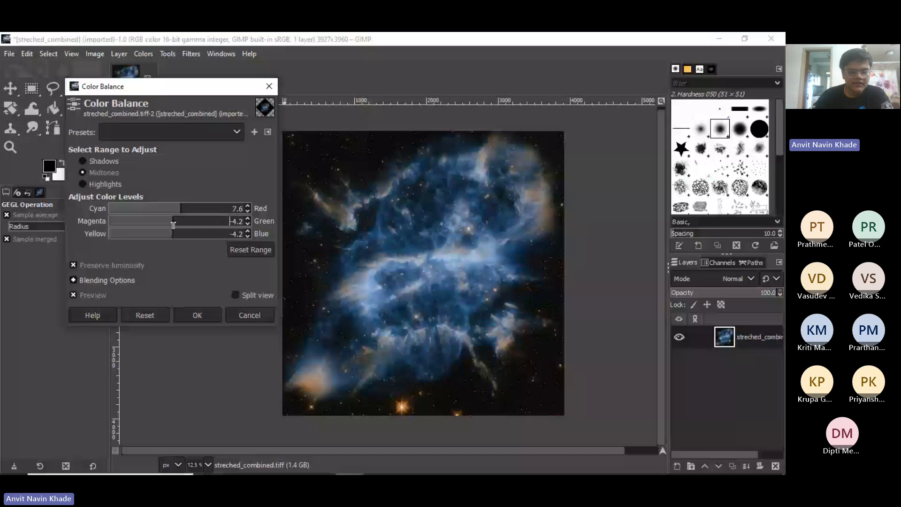
left_click(170, 225)
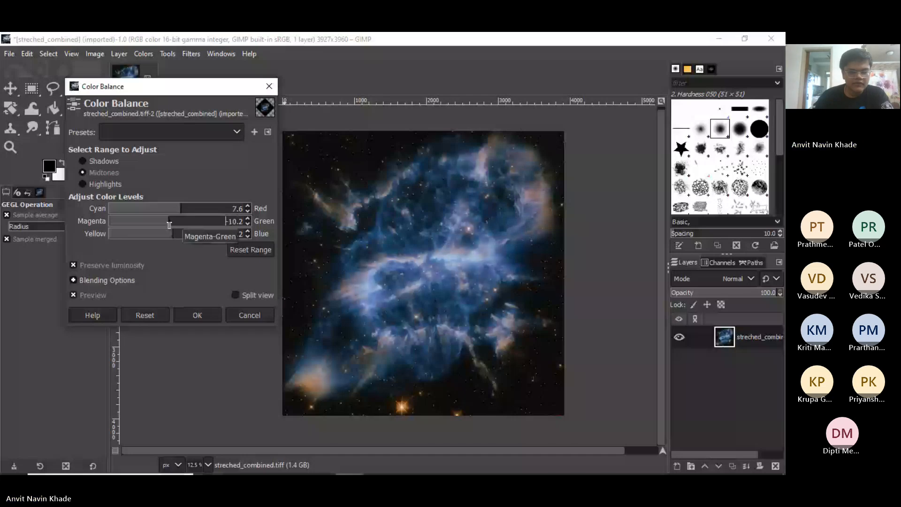
left_click_drag(170, 225, 169, 236)
left_click(174, 226)
left_click(173, 235)
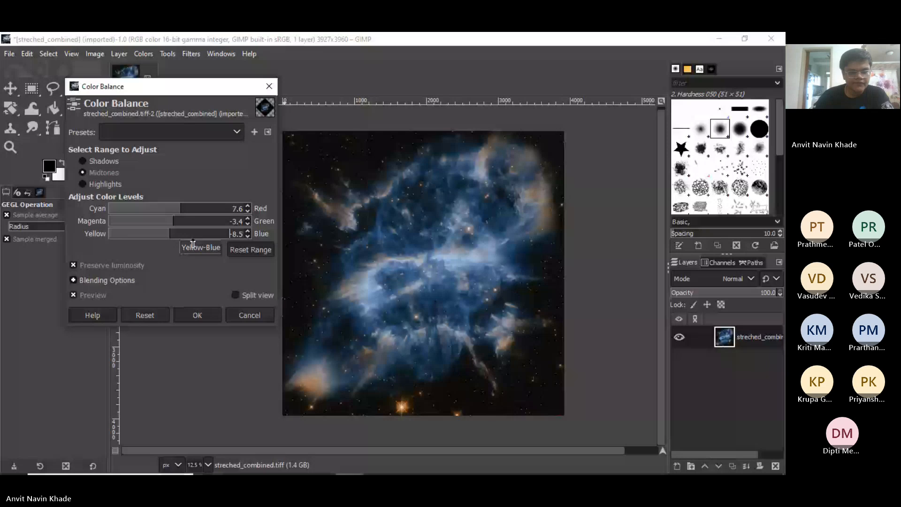
left_click(174, 224)
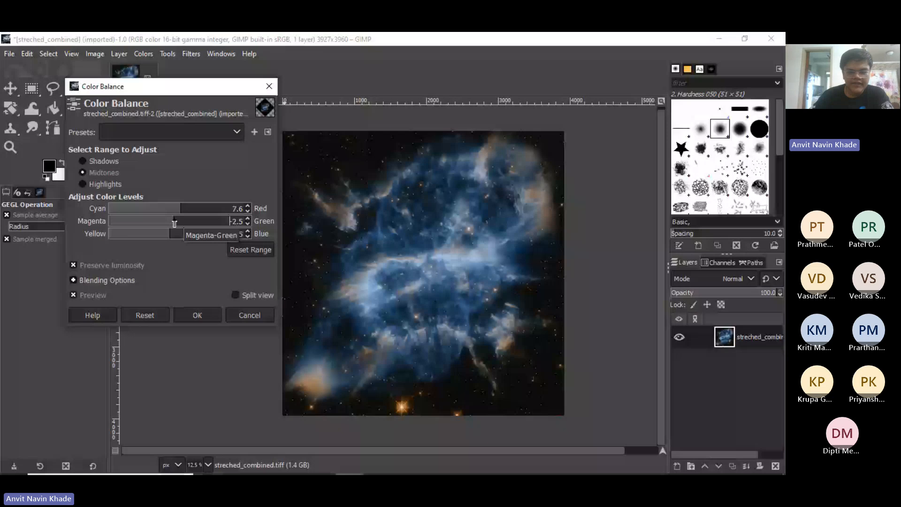
left_click(74, 295)
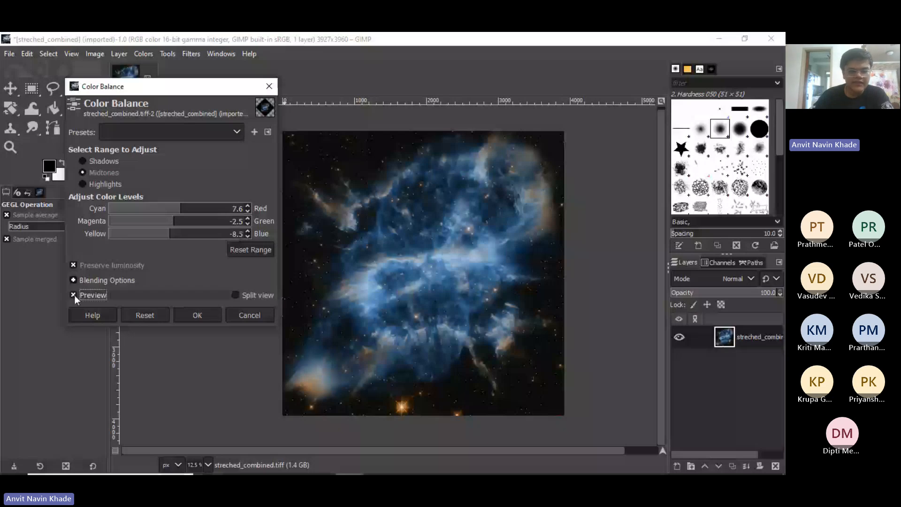
left_click(202, 315)
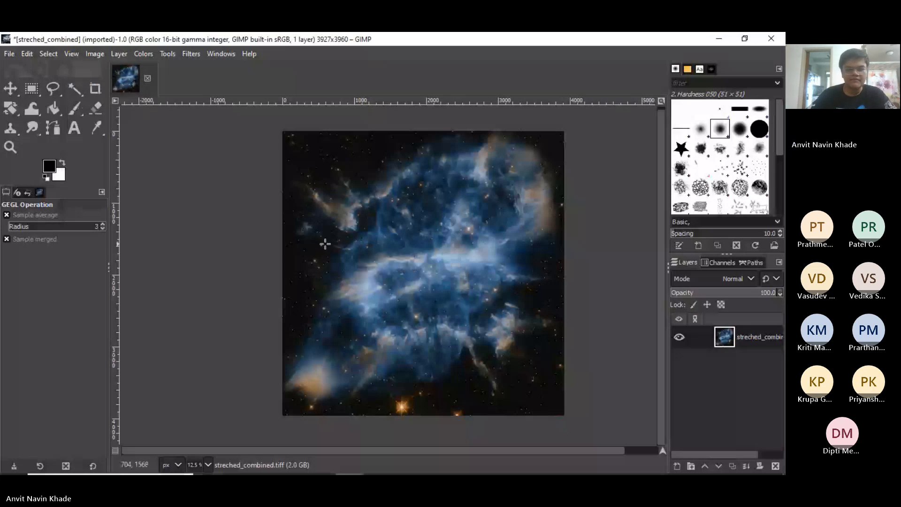
- Apply a Color Temperature adjustment with original temperature 7280.8 and intended temperature 8772.9, comparing it with the unadjusted image
left_click(142, 55)
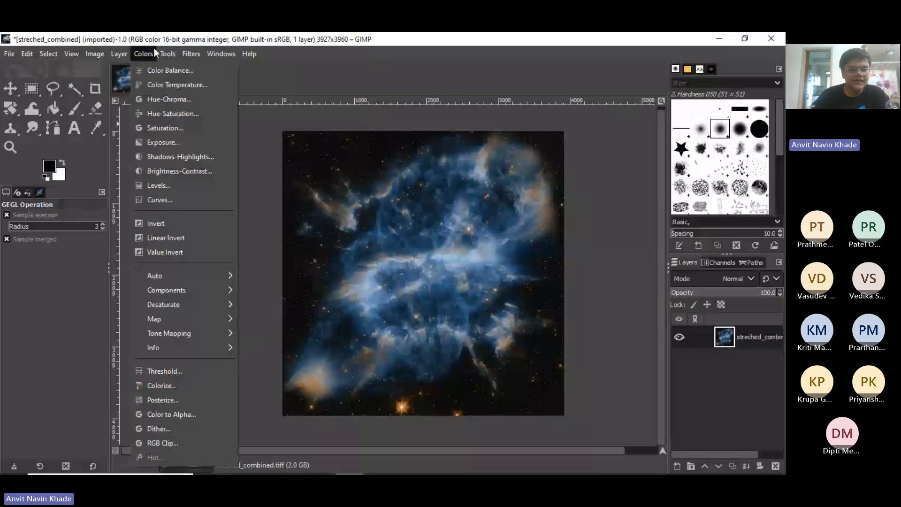
left_click(204, 84)
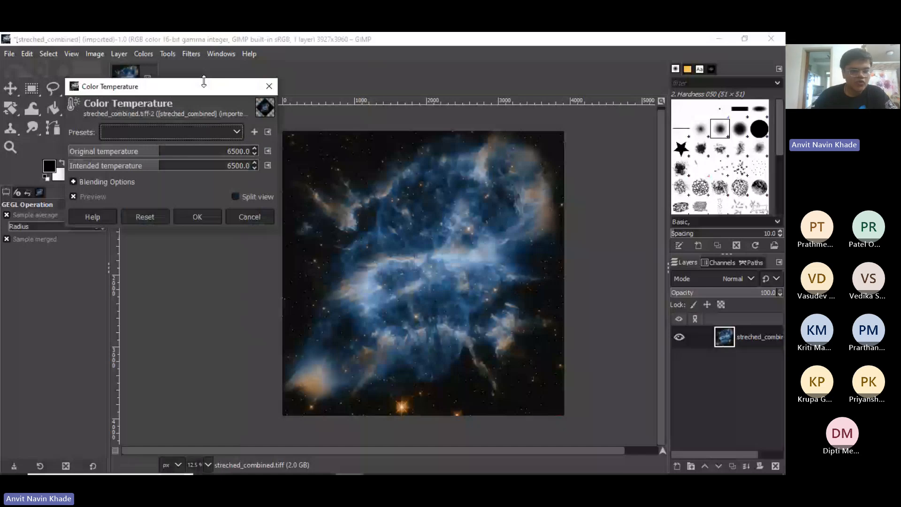
left_click_drag(203, 82, 199, 162)
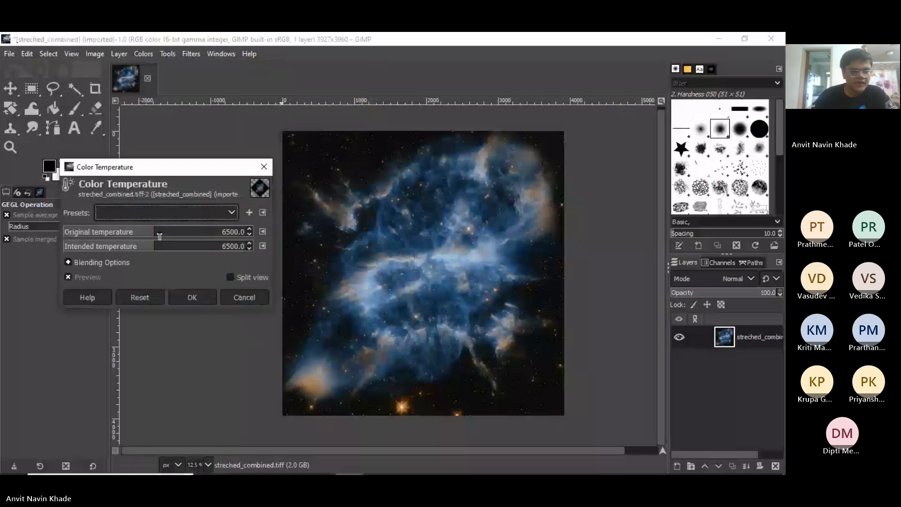
left_click_drag(159, 236, 151, 236)
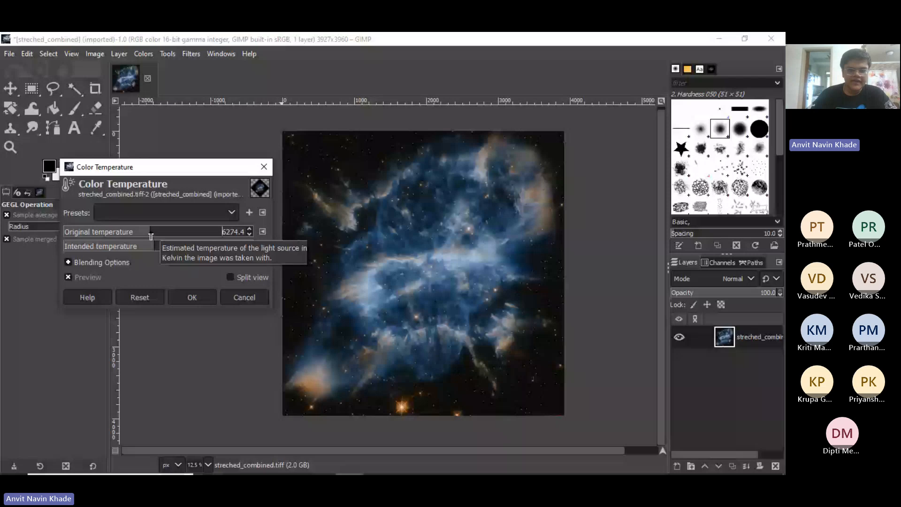
left_click_drag(150, 236, 289, 308)
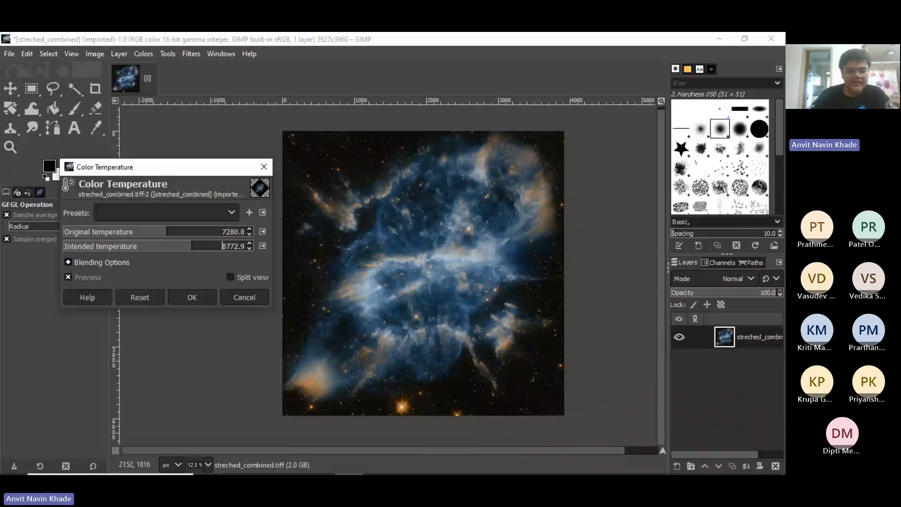
left_click(69, 278)
left_click(69, 278)
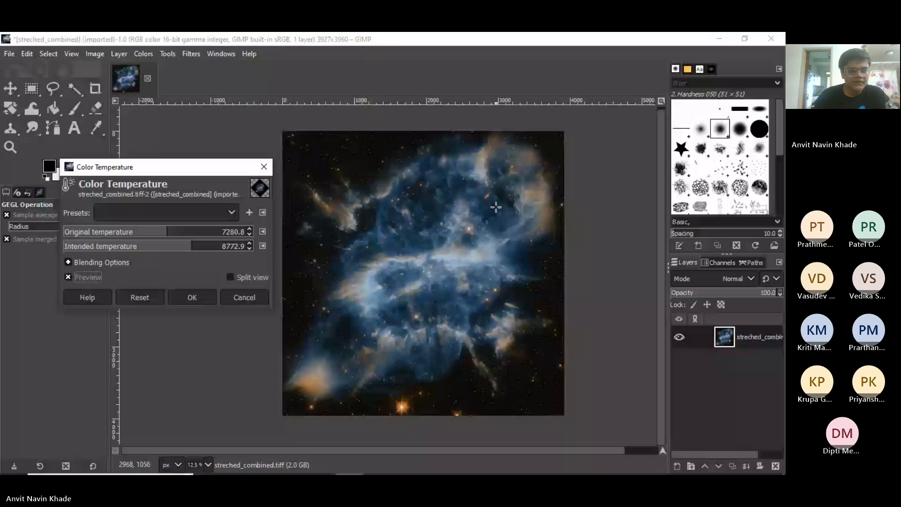
left_click(192, 297)
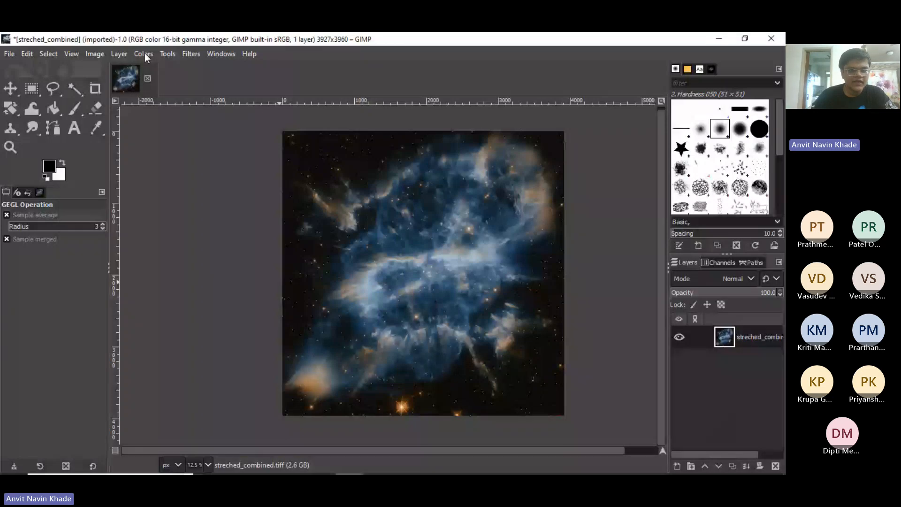
- Increase the image's saturation scale moderately and apply the Saturation adjustment
left_click(144, 52)
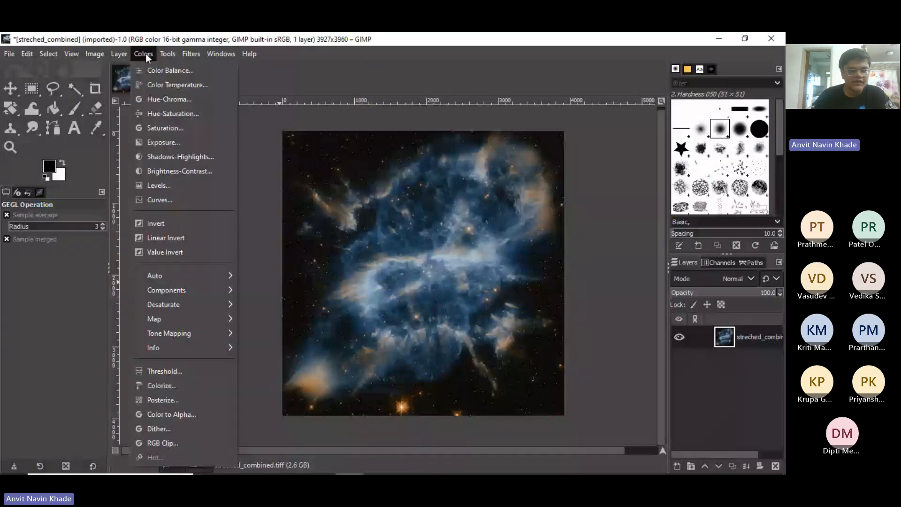
left_click(164, 127)
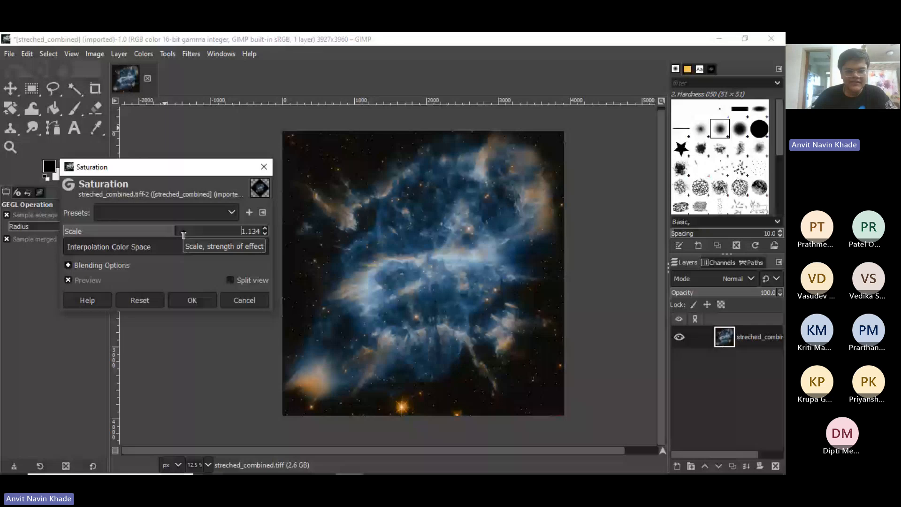
left_click_drag(184, 232, 248, 232)
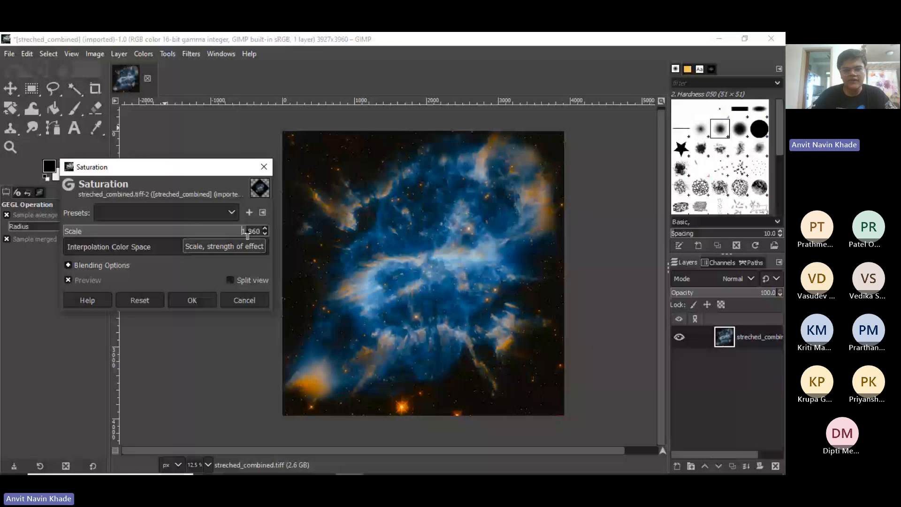
key("Return")
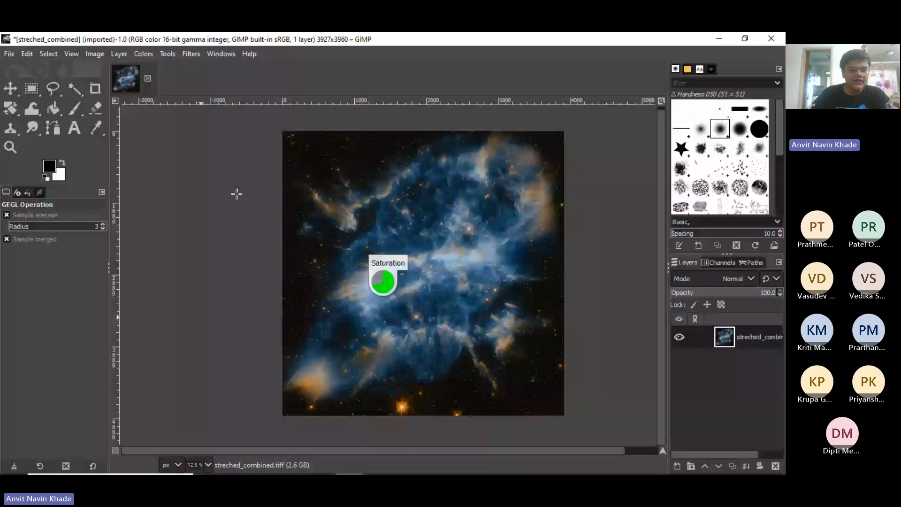
- Start a Curves adjustment on the Value channel with a shadow control point at input 24.37, output 21.48
left_click(146, 54)
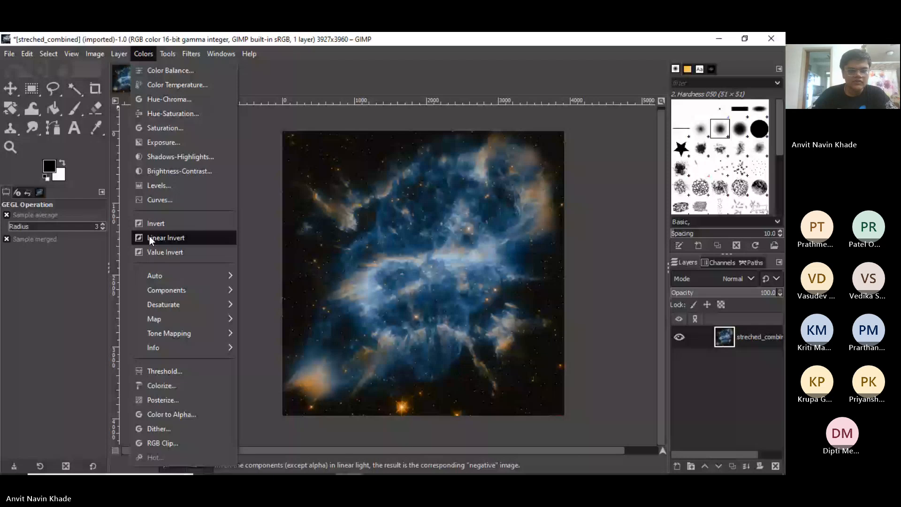
left_click(159, 199)
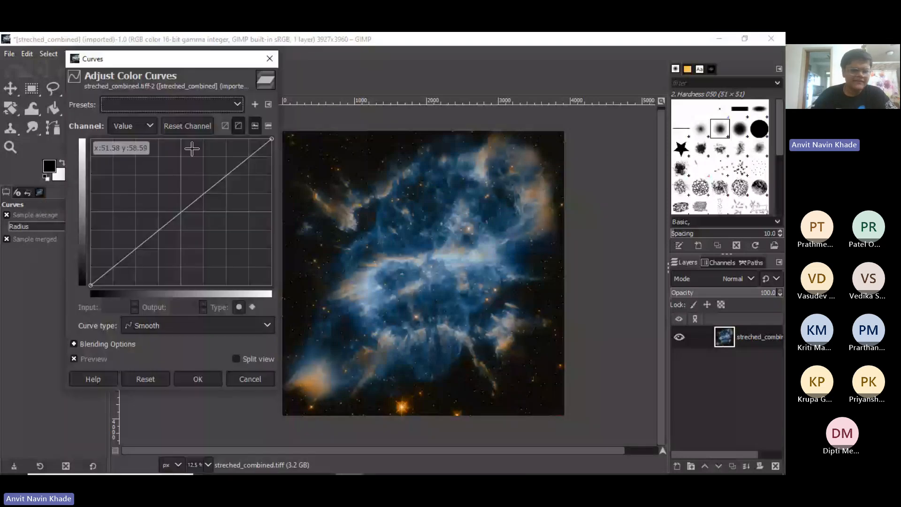
left_click_drag(204, 66, 183, 77)
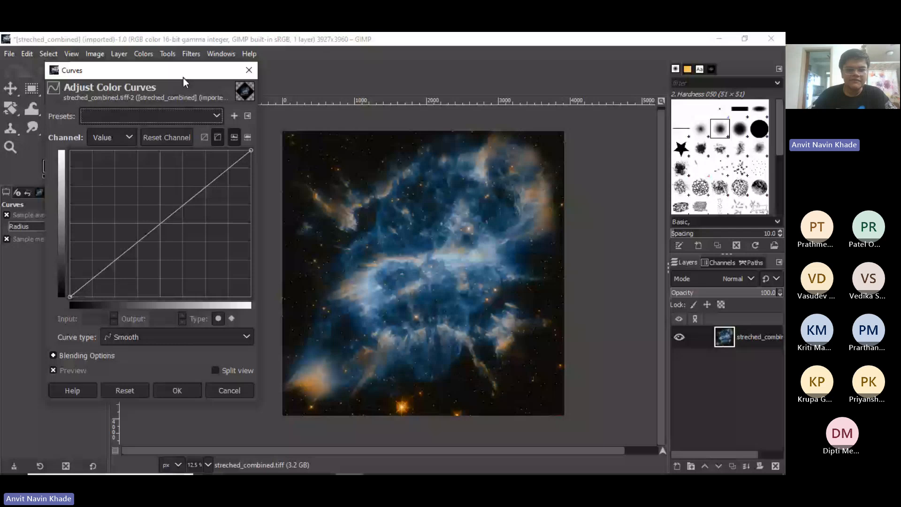
left_click_drag(183, 77, 199, 93)
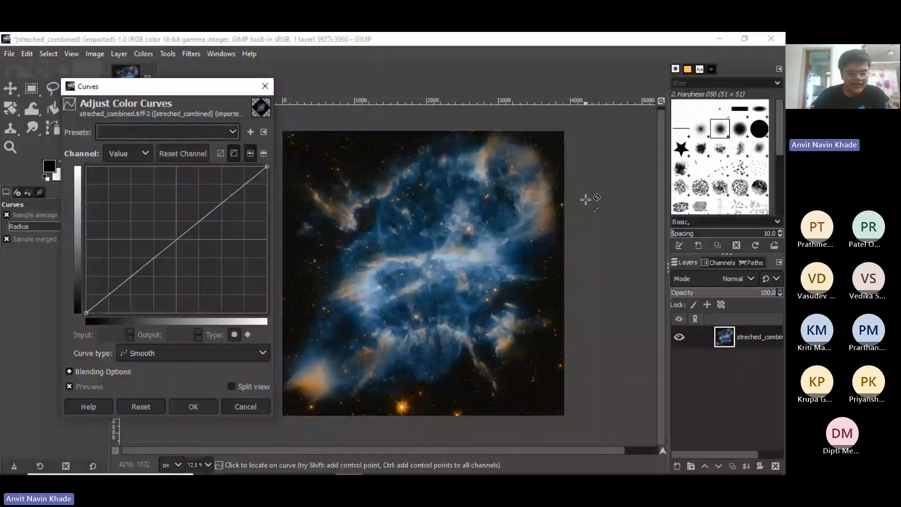
left_click_drag(197, 86, 195, 81)
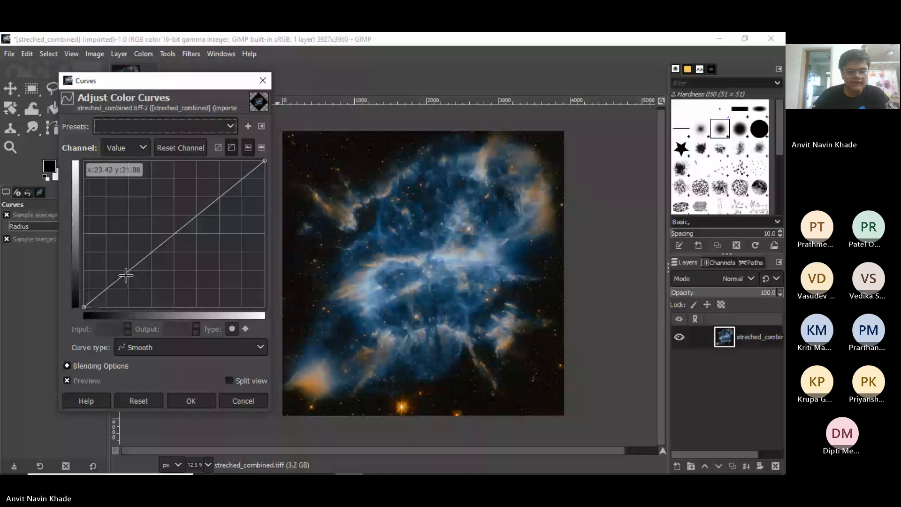
left_click_drag(125, 275, 127, 278)
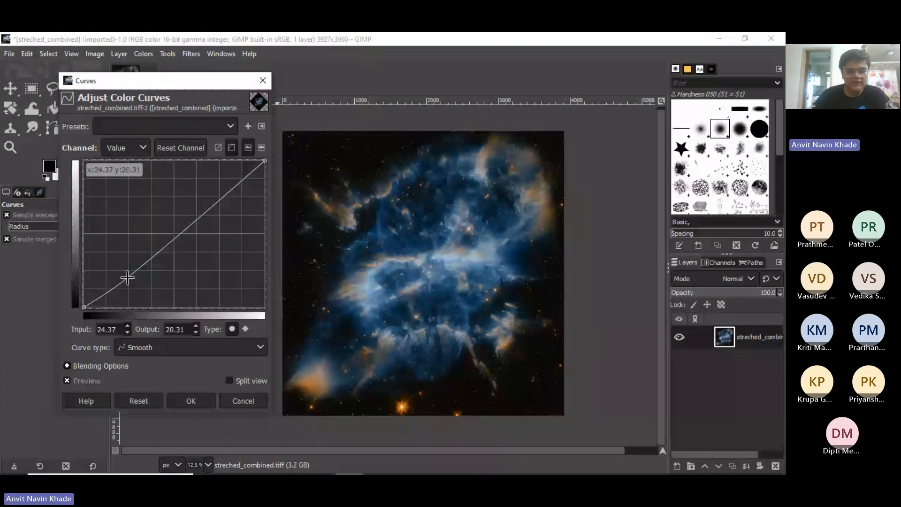
left_click_drag(127, 277, 127, 282)
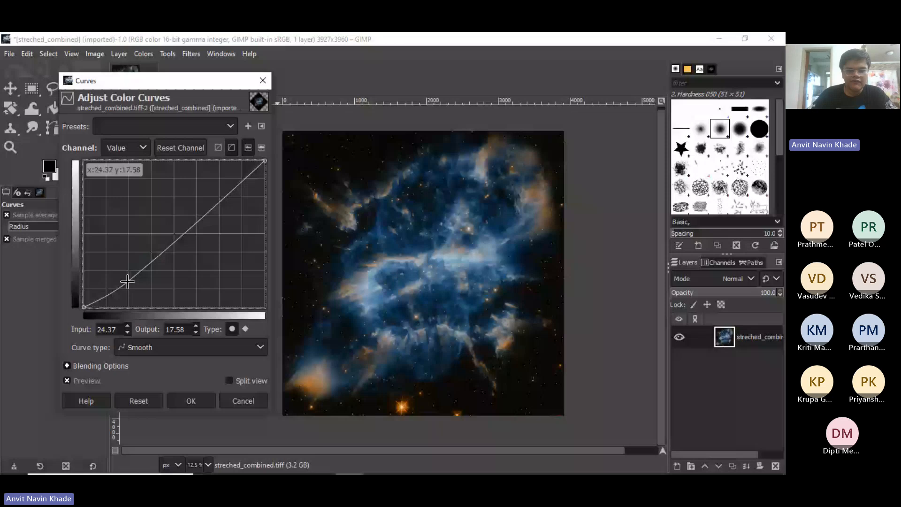
left_click_drag(127, 282, 128, 275)
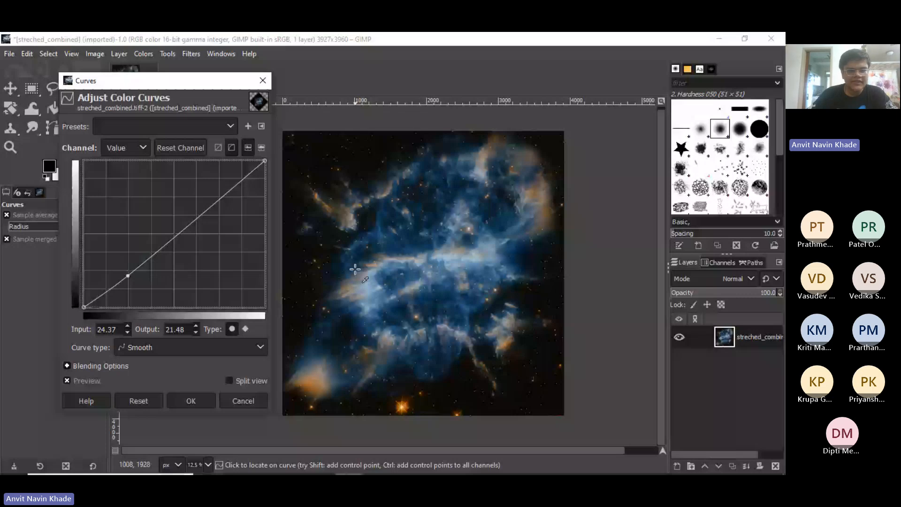
- Try darkening the shadows by lowering the curve's shadow point to input 27.22, output 2.73, and bring it back to about 25.00, 21.09
left_click_drag(128, 275, 132, 295)
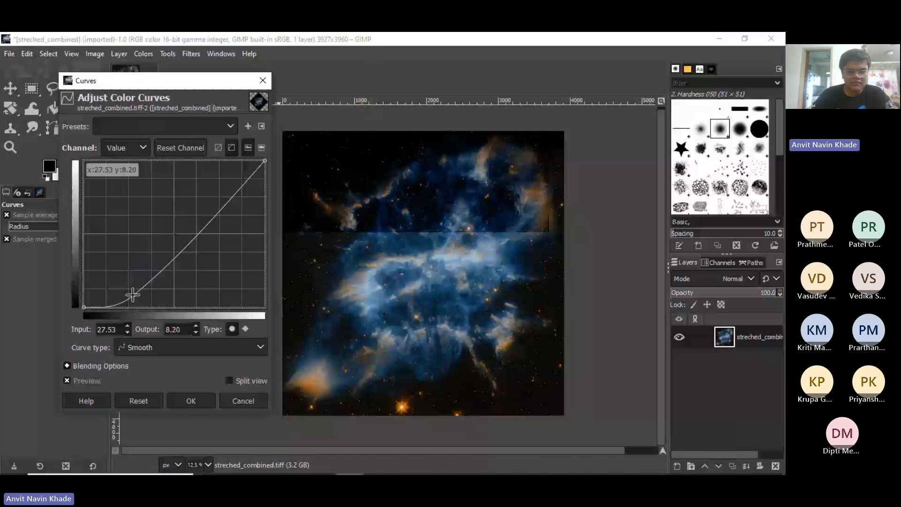
left_click_drag(132, 295, 133, 303)
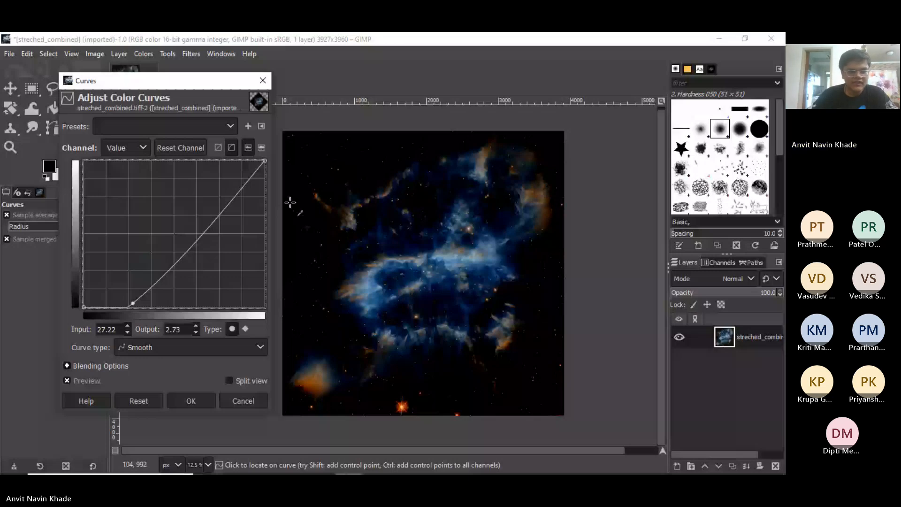
left_click_drag(133, 303, 127, 279)
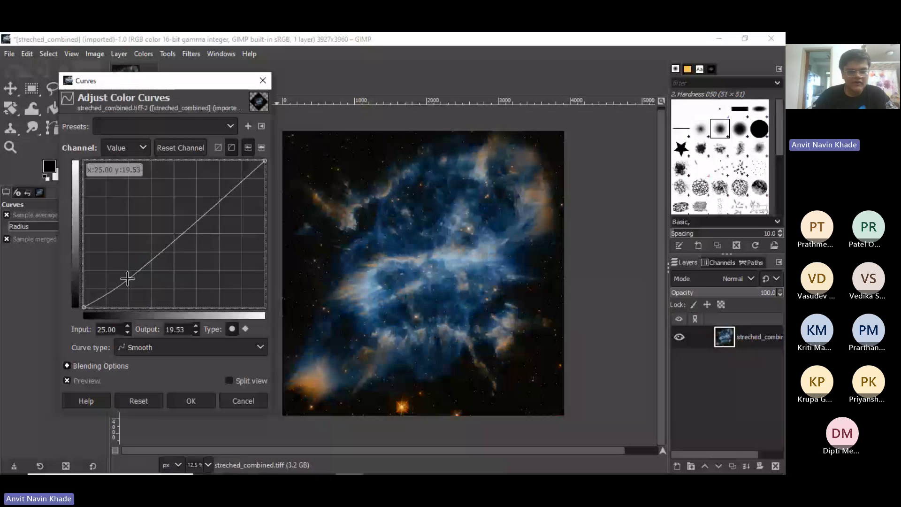
left_click_drag(127, 279, 128, 276)
- Add a midtone point to the Value curve at input 44.30, output 45.31, and move the shadow point to about 18.99, 15.62
left_click(169, 242)
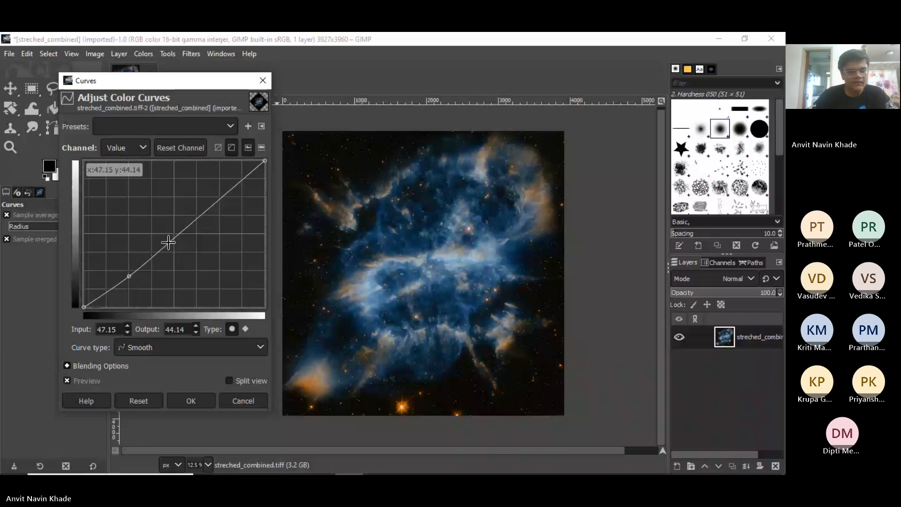
left_click_drag(168, 242, 164, 240)
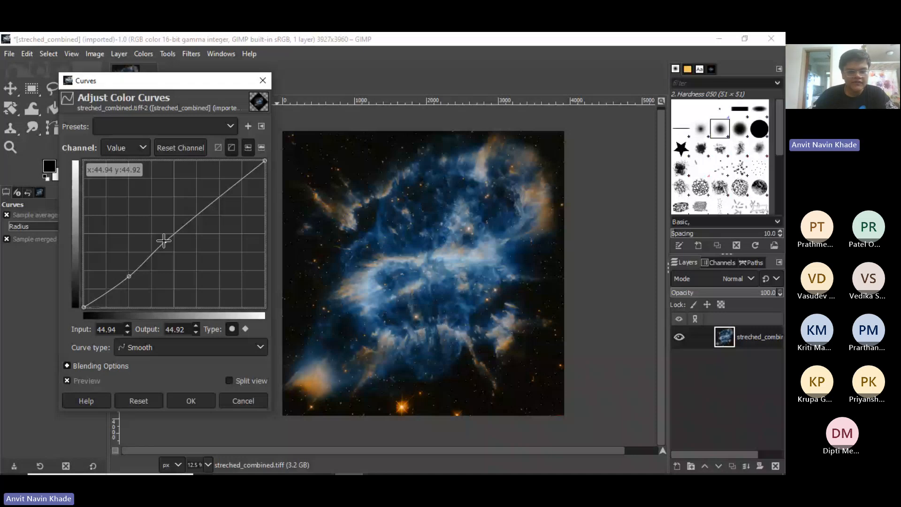
left_click(164, 241)
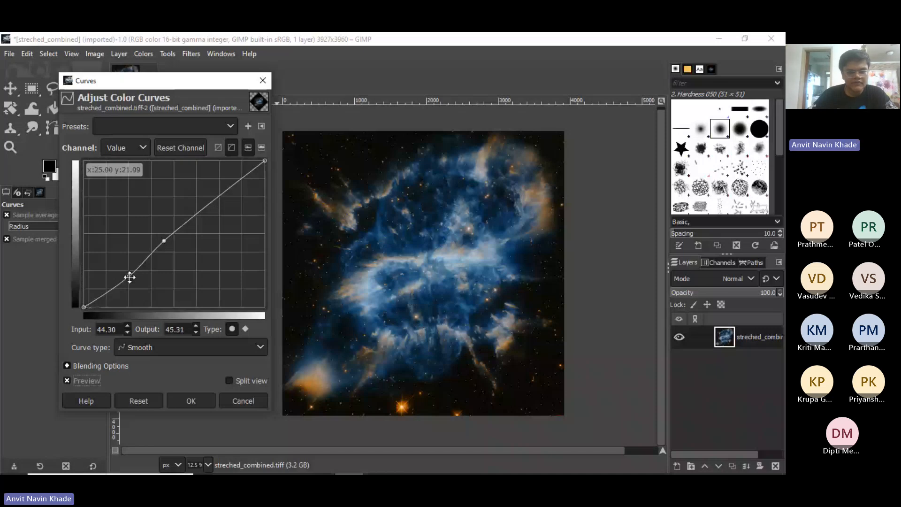
left_click_drag(129, 277, 115, 285)
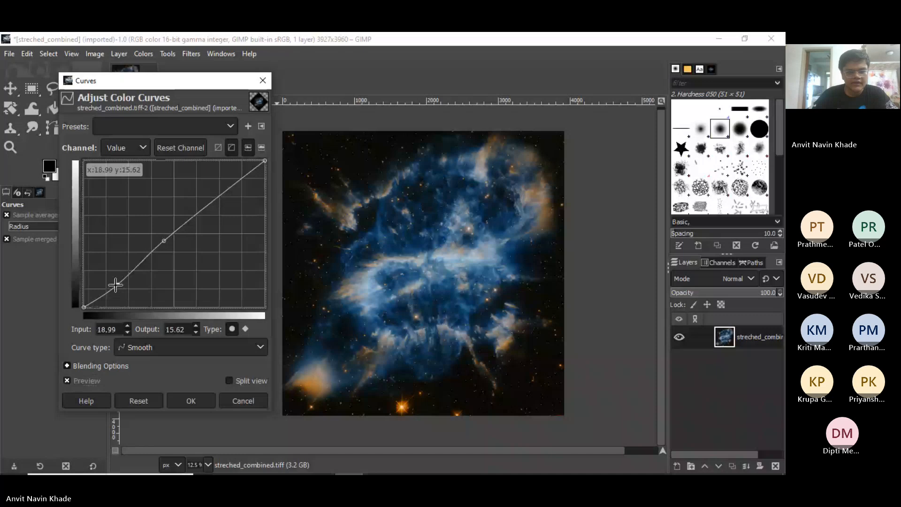
- Add a highlight control point to the Value curve and raise it to input 69.94, output 78.12
left_click(212, 200)
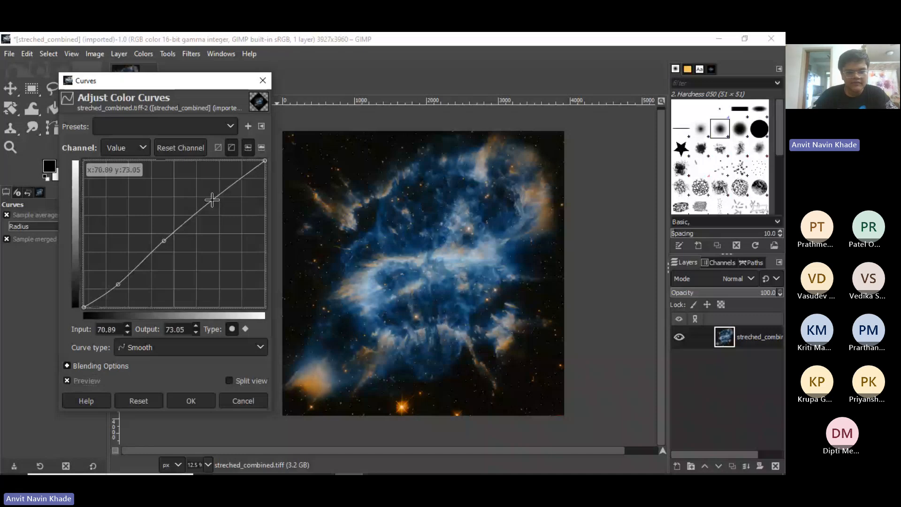
left_click_drag(211, 200, 209, 193)
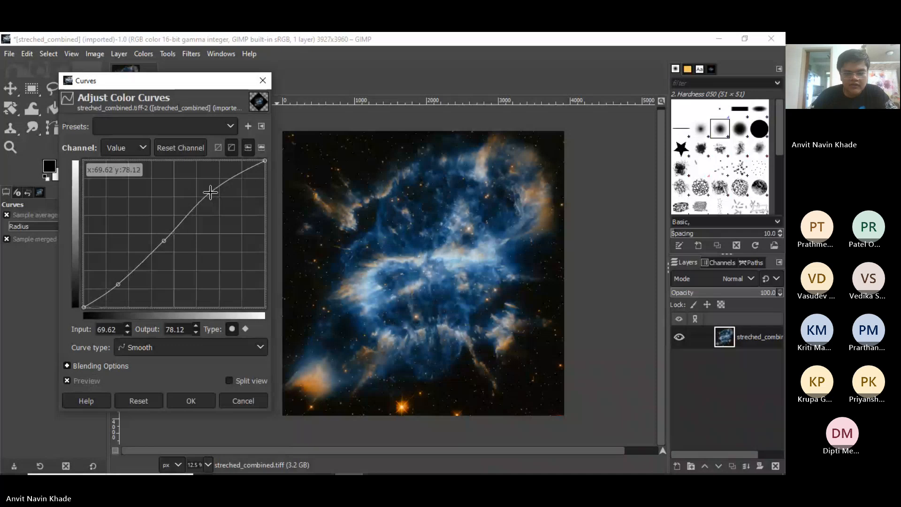
left_click_drag(210, 193, 212, 192)
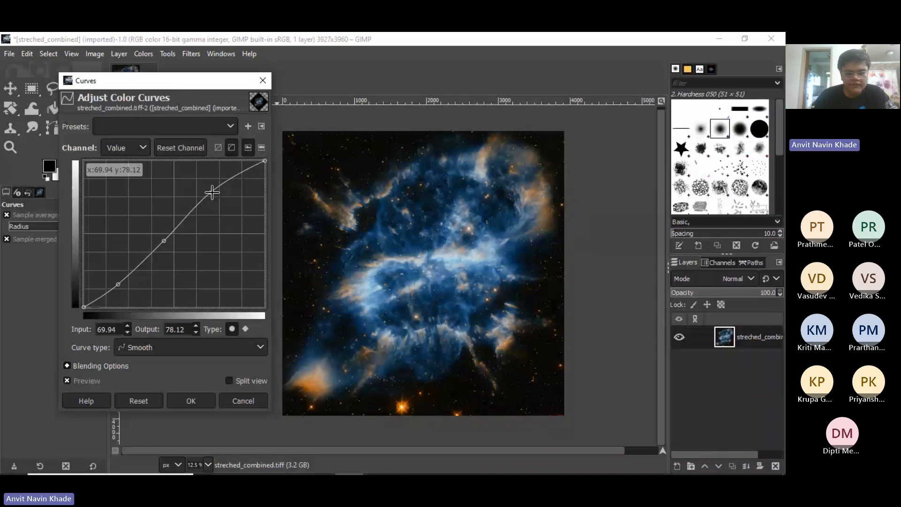
- Move the Value curve's highlight point to input 73.73, output 76.56, and apply the Curves adjustment
left_click_drag(212, 192, 218, 195)
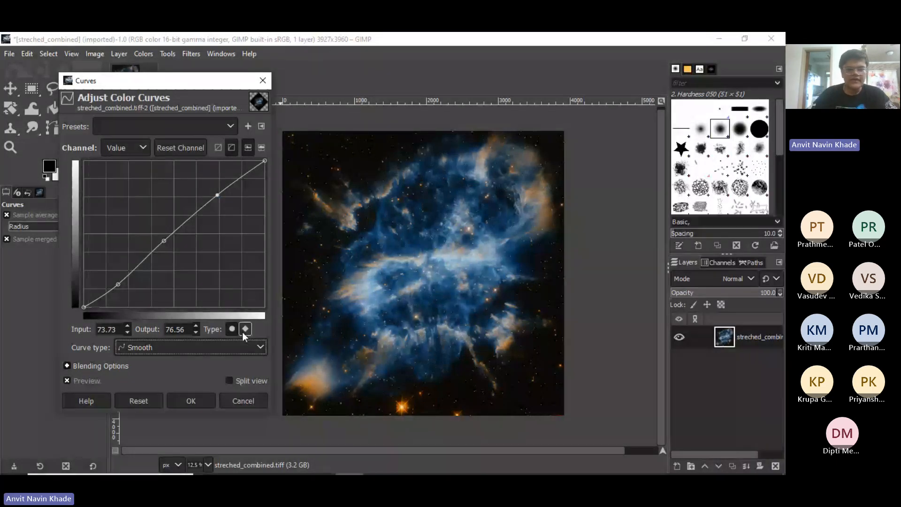
left_click(191, 402)
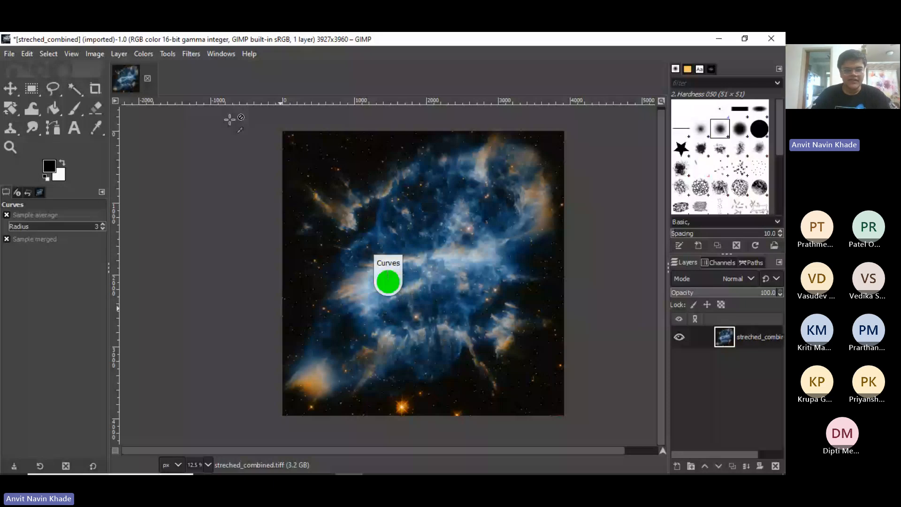
- Switch between the browser and GIMP to compare ESA's reference image of NGC 5189 with the edited composite up close
key("alt+Tab")
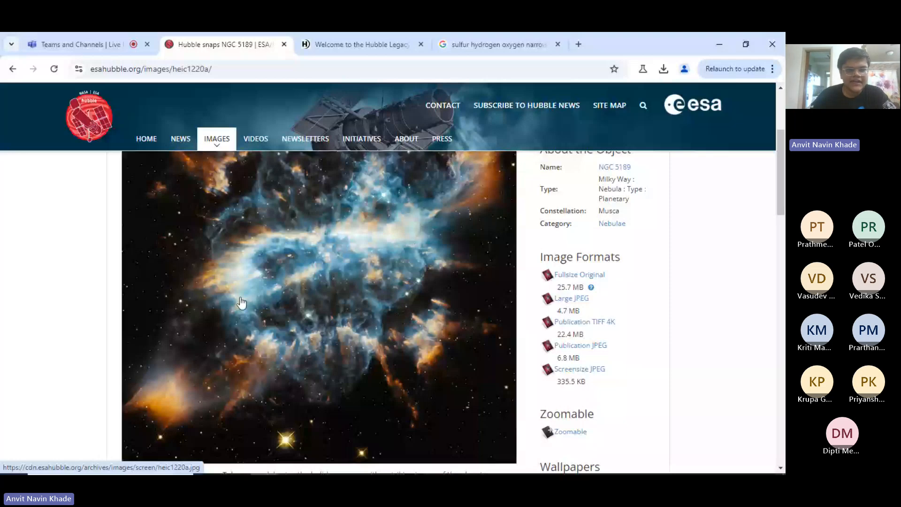
key("ctrl+plus")
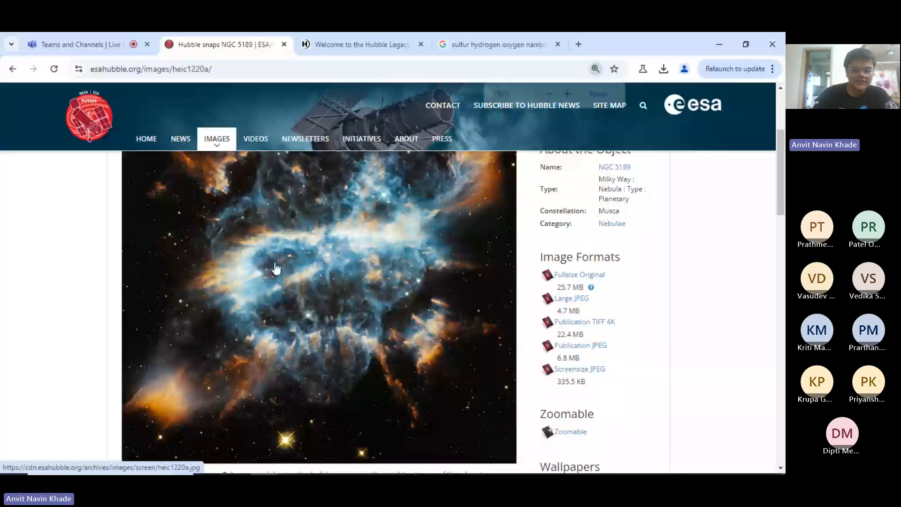
key("ctrl+plus")
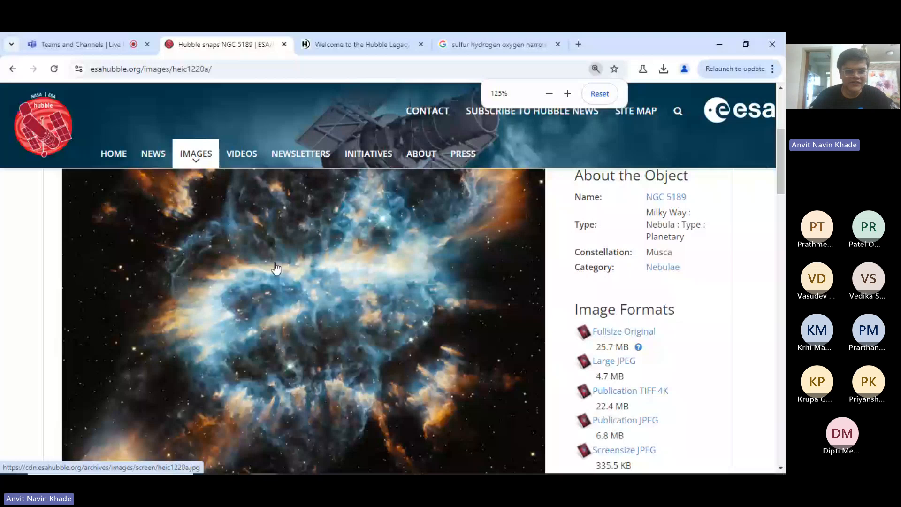
key("alt+Tab")
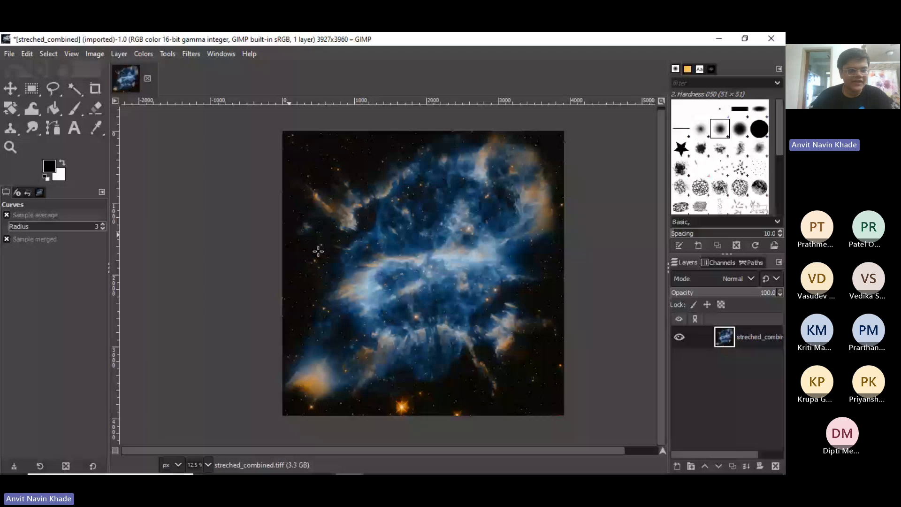
key("shift+r")
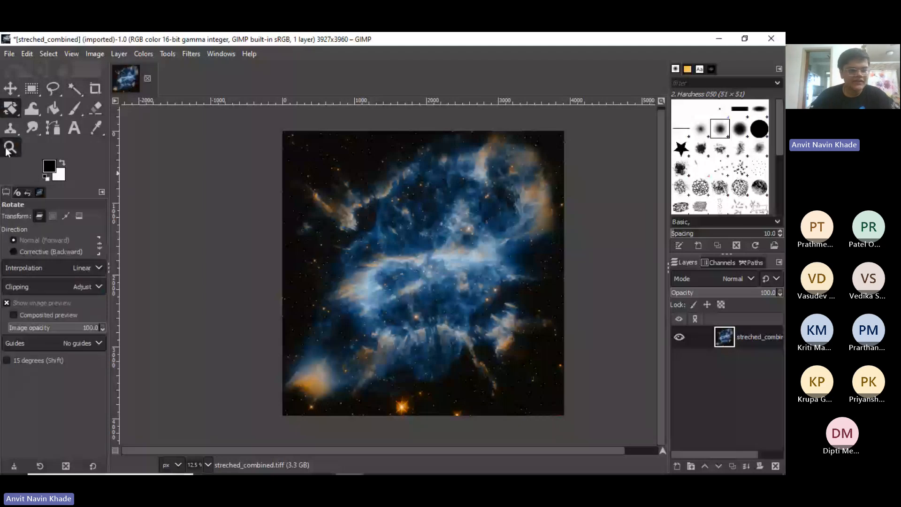
left_click(9, 150)
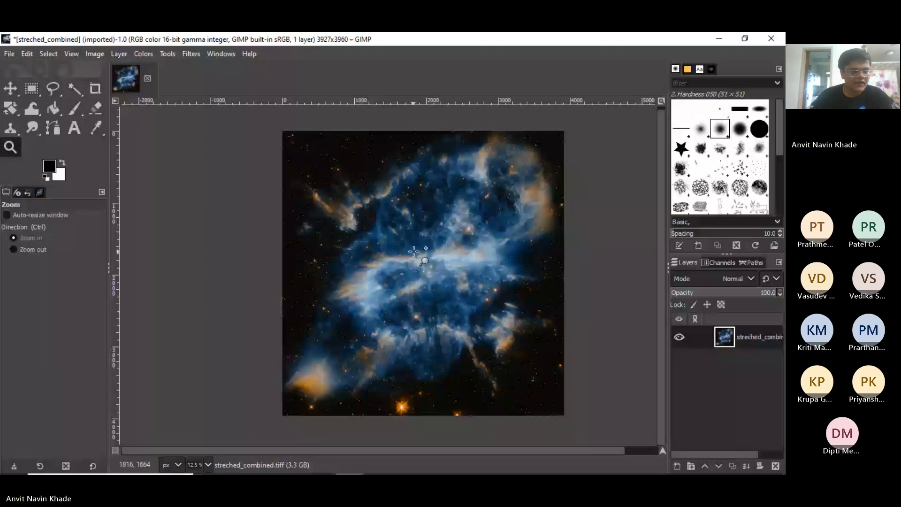
left_click(414, 252)
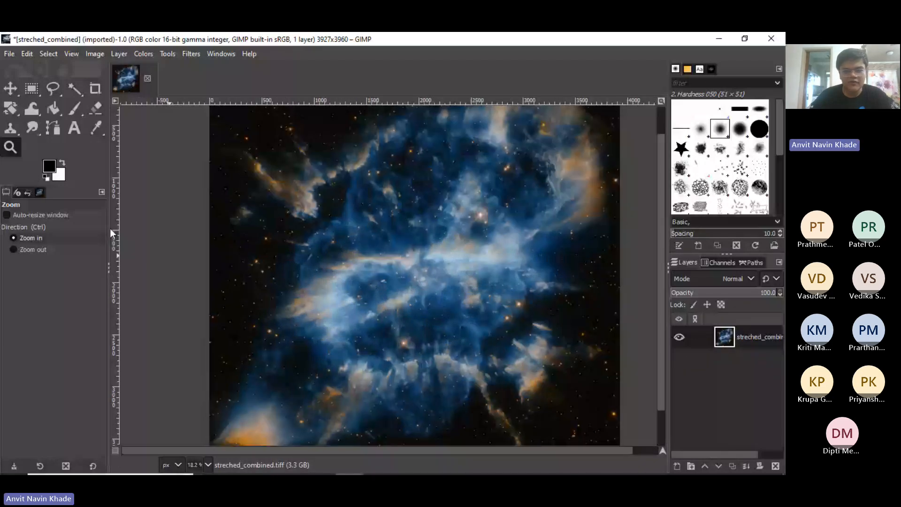
key("alt+Tab")
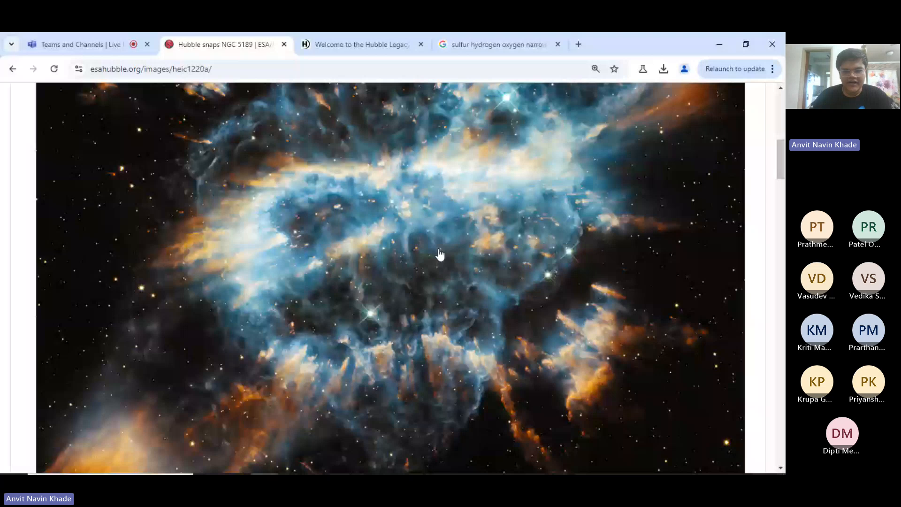
key("alt+Tab")
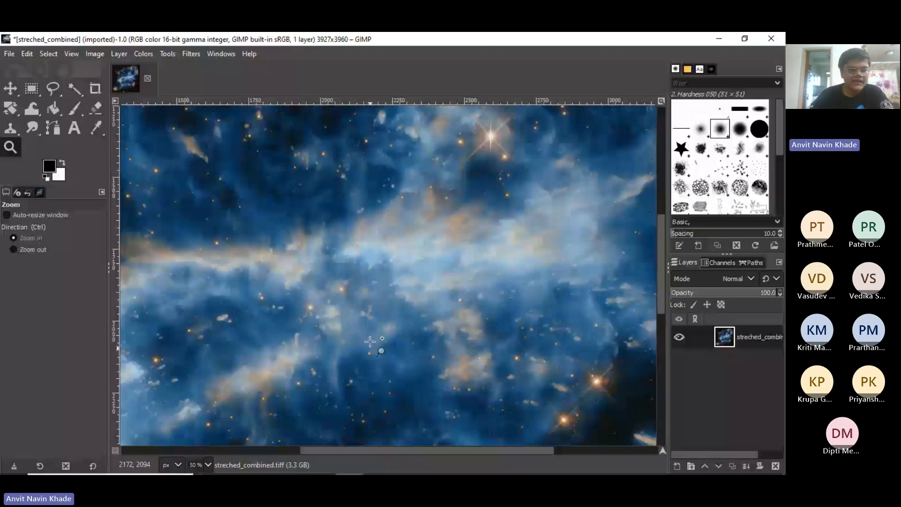
- Start a Hue-Saturation adjustment on the whole image and set the master hue to 2.2
scroll(370, 341, "down", 4)
left_click(152, 60)
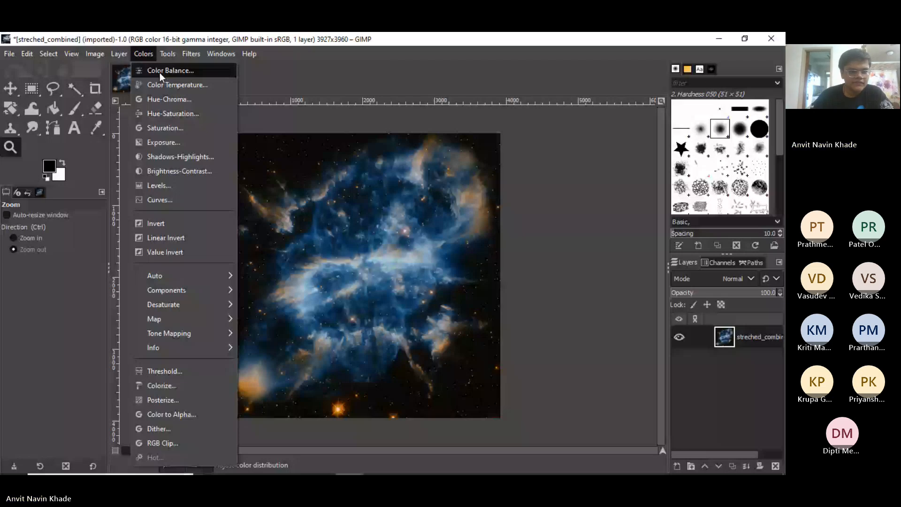
left_click(193, 113)
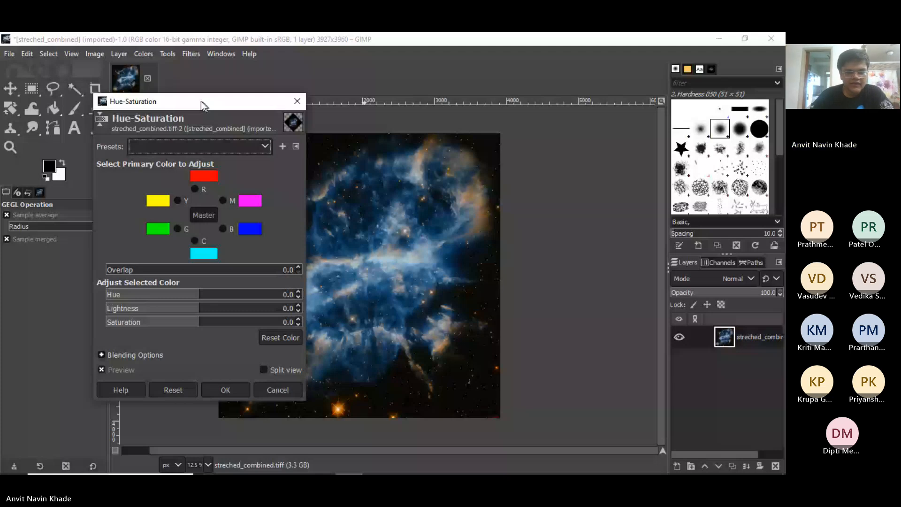
left_click_drag(201, 102, 118, 84)
left_click(127, 277)
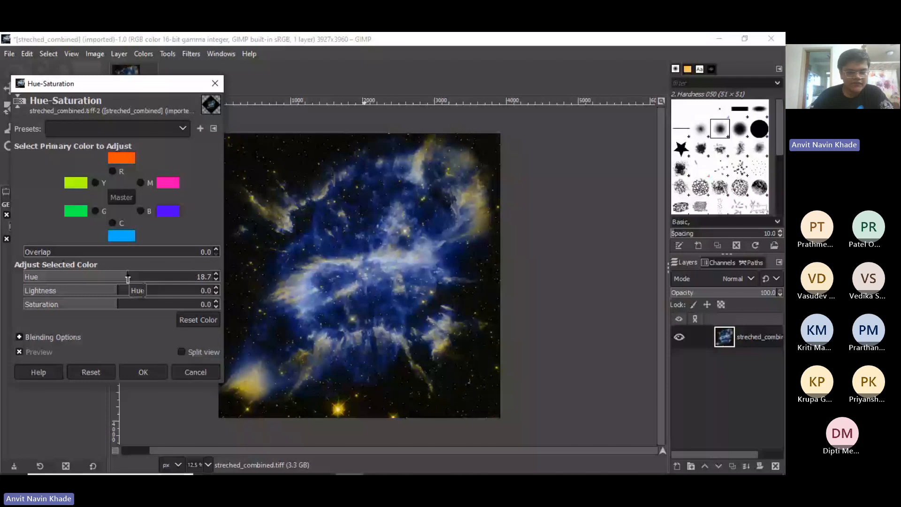
left_click_drag(127, 279, 121, 280)
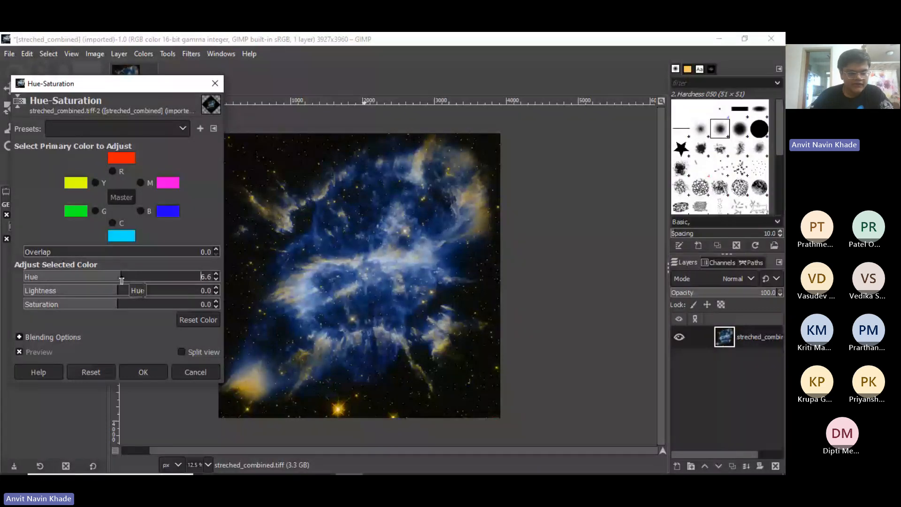
left_click_drag(121, 281, 118, 281)
- Set the lightness to 3.7 and the saturation to 1.2, and apply the Hue-Saturation adjustment
left_click(117, 295)
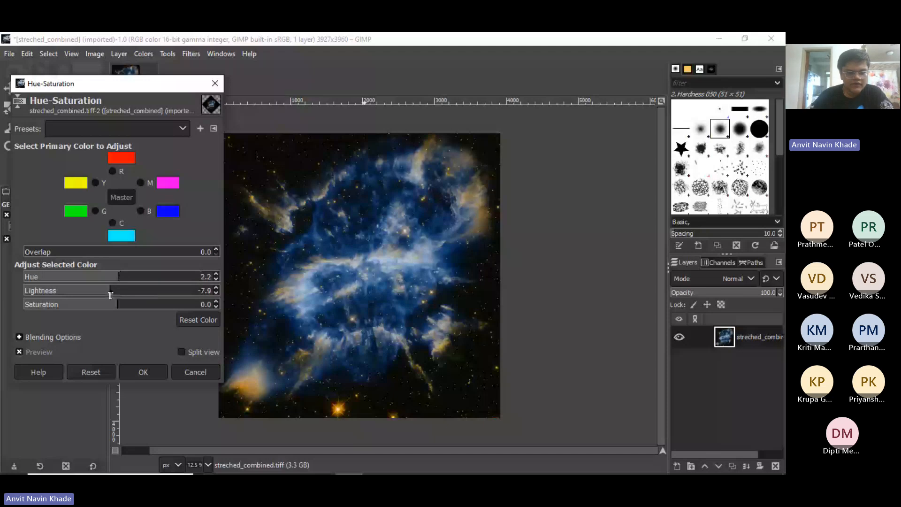
mouse_move(118, 295)
left_mouse_down()
mouse_move(108, 295)
mouse_move(122, 293)
left_mouse_up()
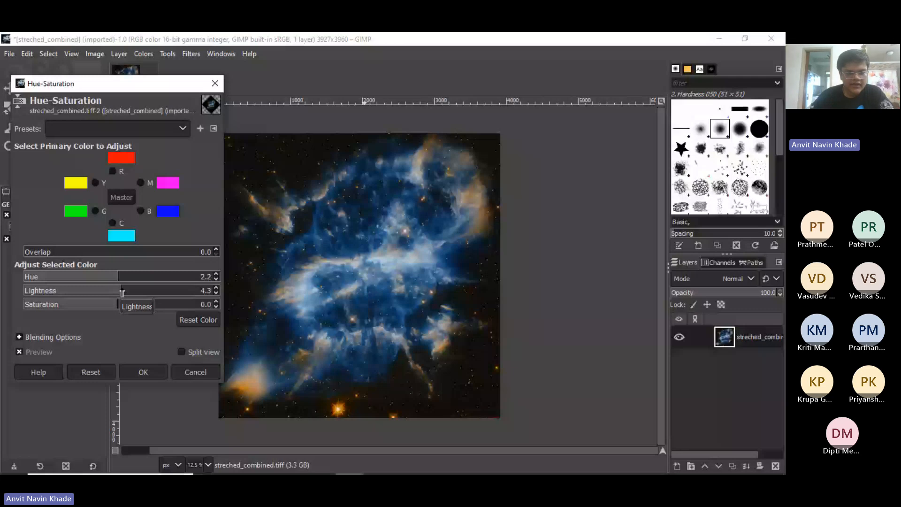
left_click(121, 293)
left_click(119, 305)
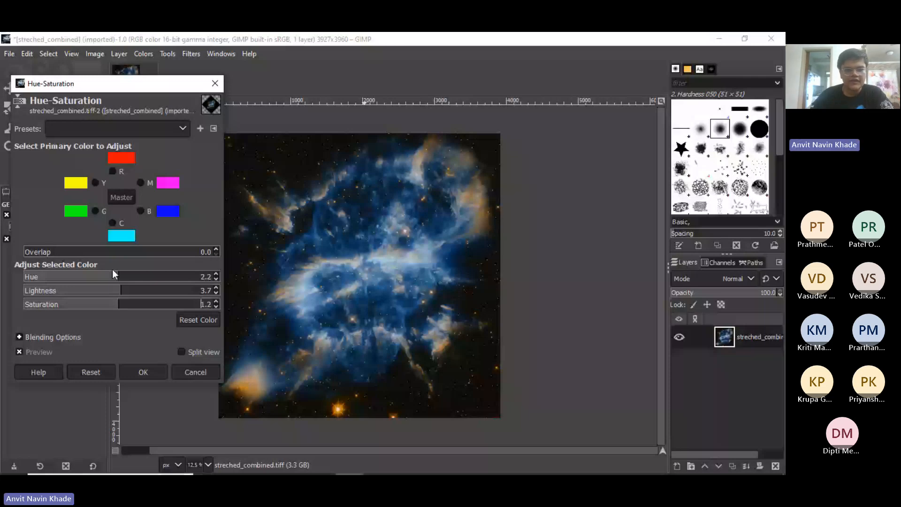
key("Return")
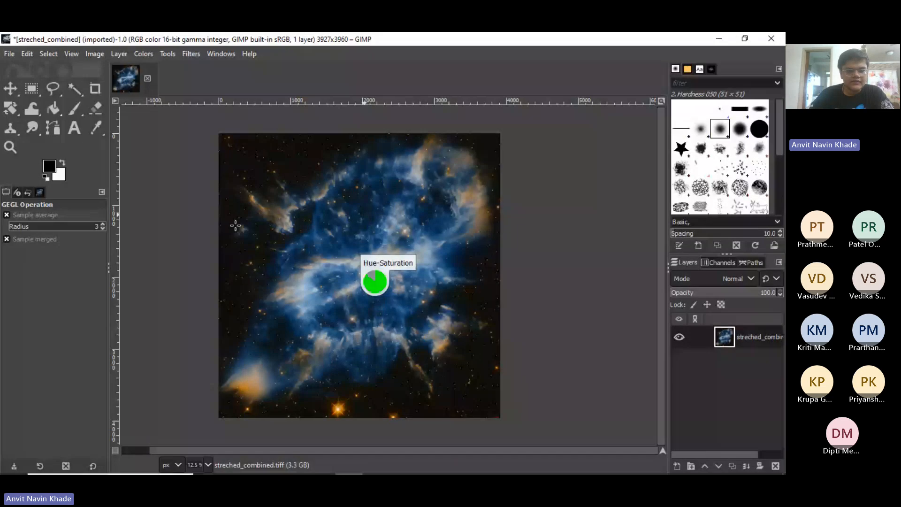
- Start a Shadows-Highlights adjustment and raise the shadows to 25.61
left_click(143, 53)
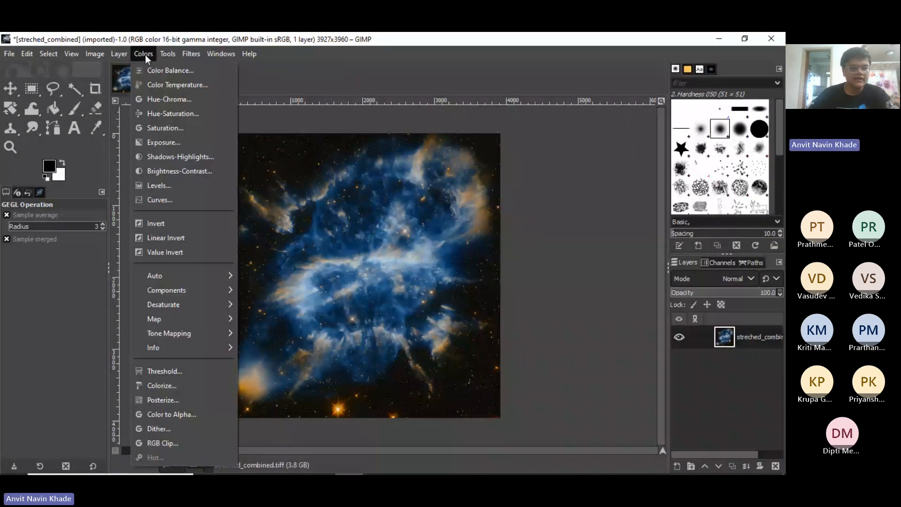
left_click(175, 158)
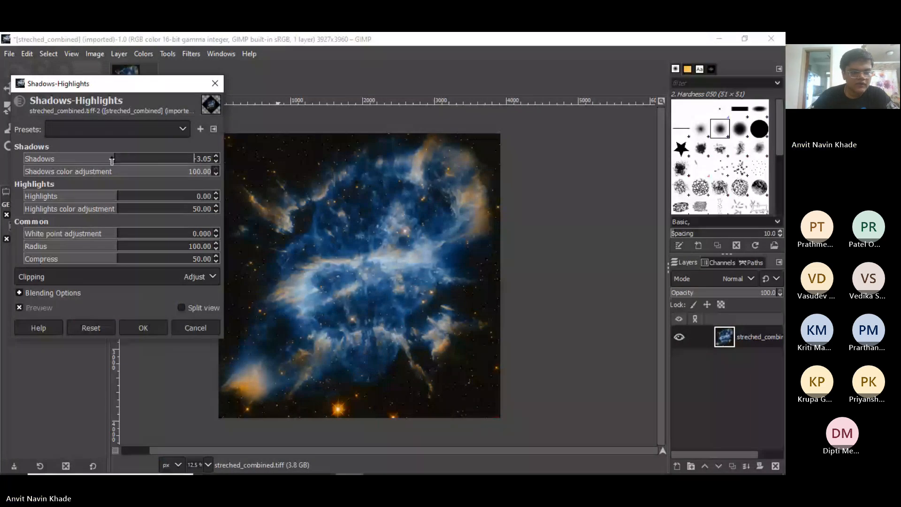
left_click_drag(112, 161, 125, 160)
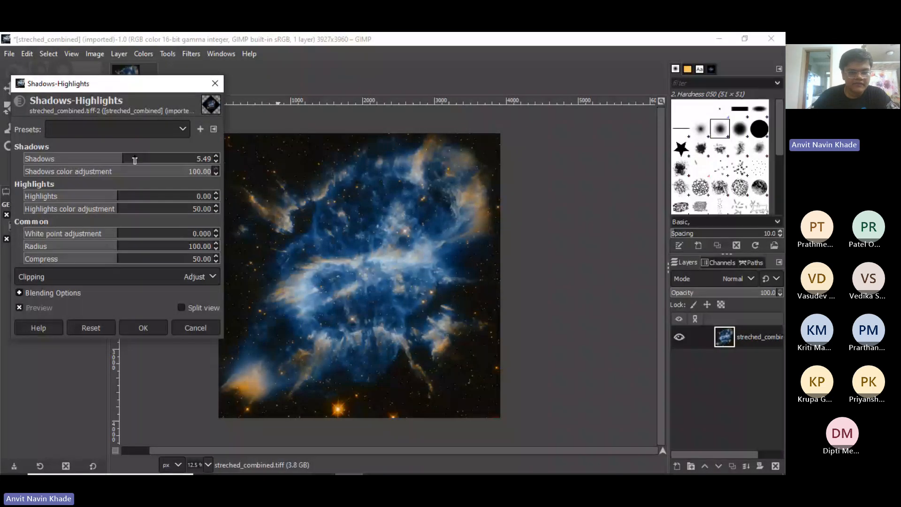
left_click_drag(135, 160, 143, 161)
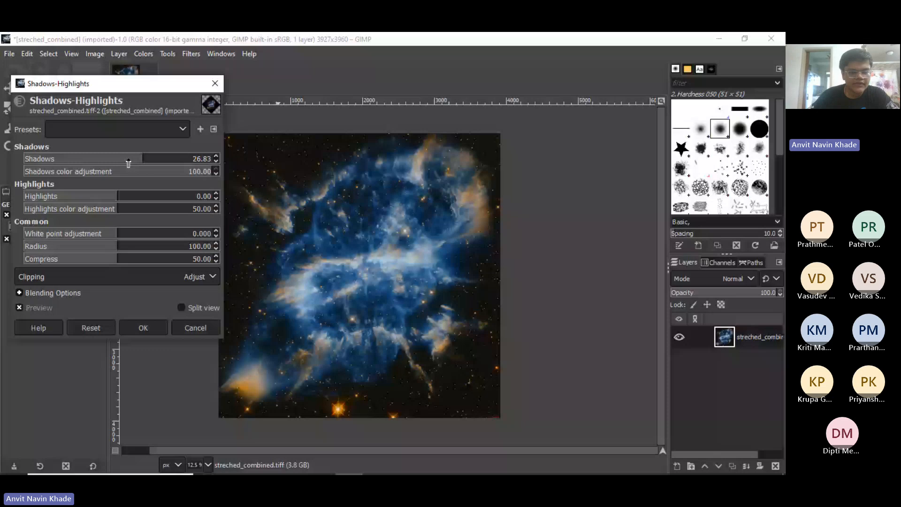
left_click(140, 158)
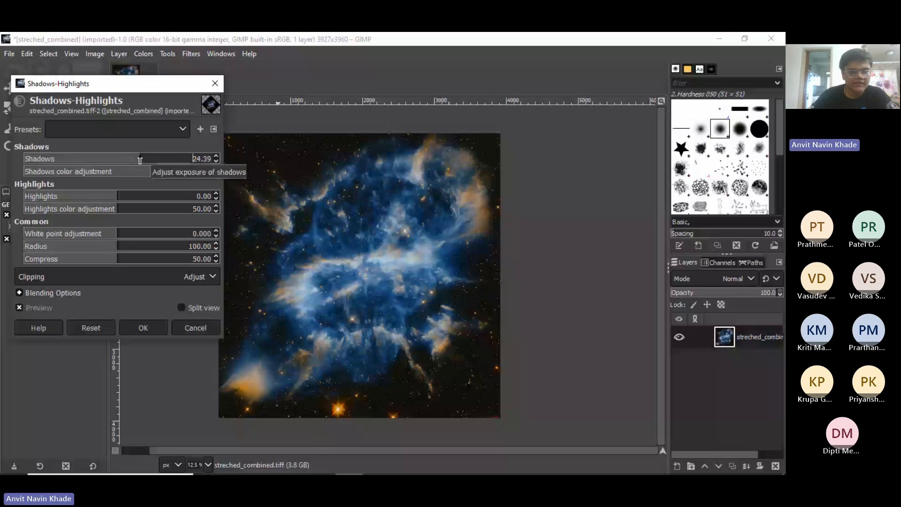
left_click(141, 160)
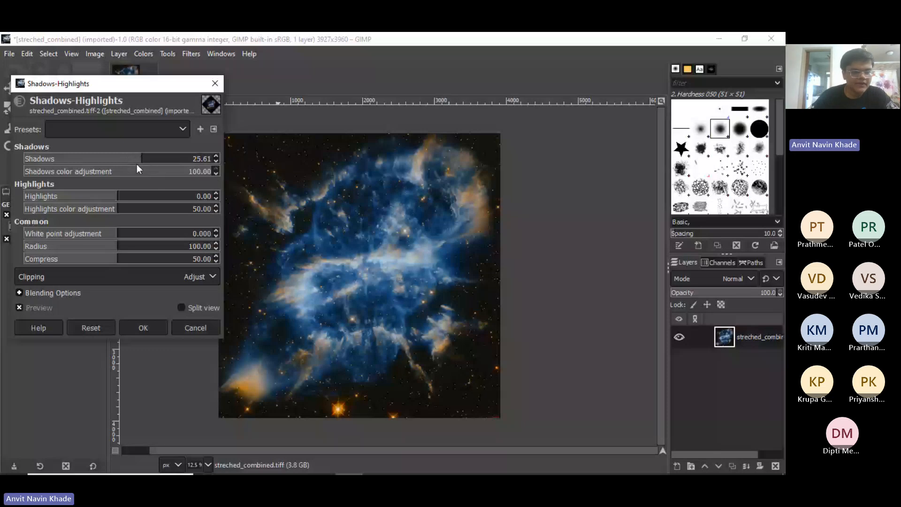
- Lower the highlights to -18.90, compare the image with and without the preview, and apply the Shadows-Highlights adjustment
left_click(109, 196)
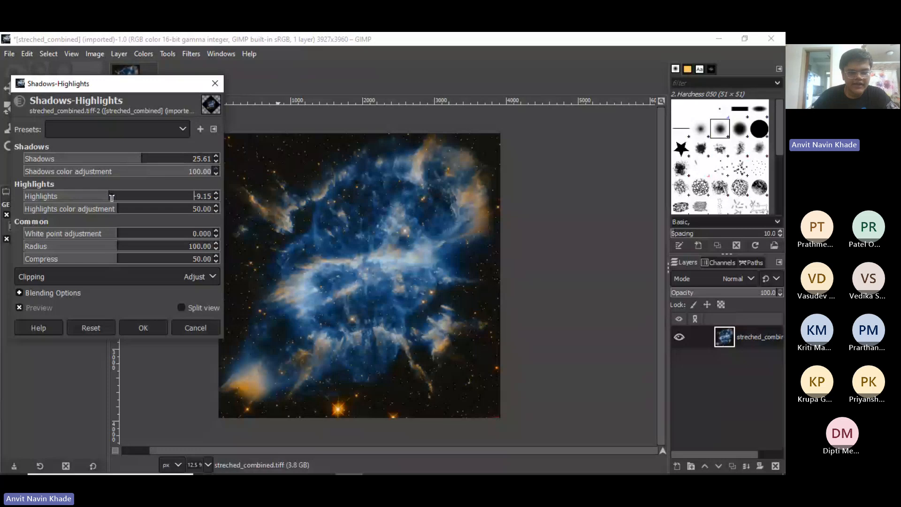
left_click(84, 196)
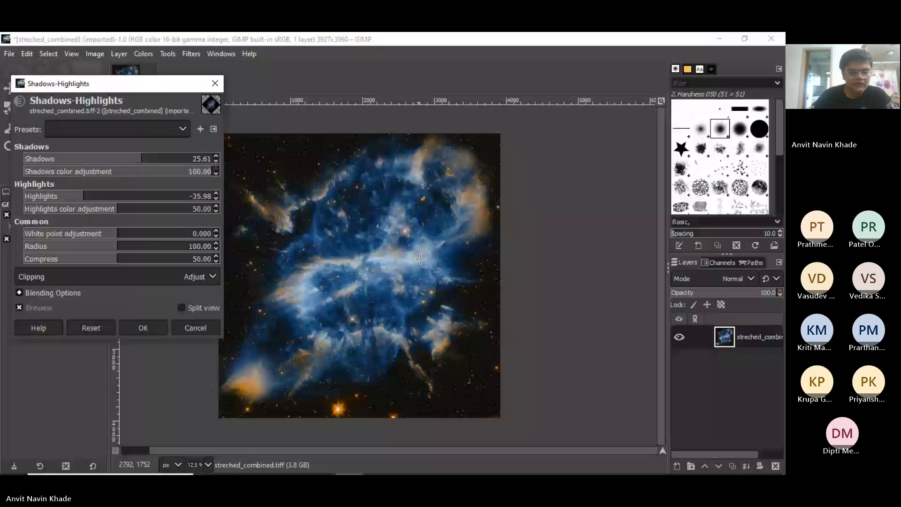
left_click(100, 196)
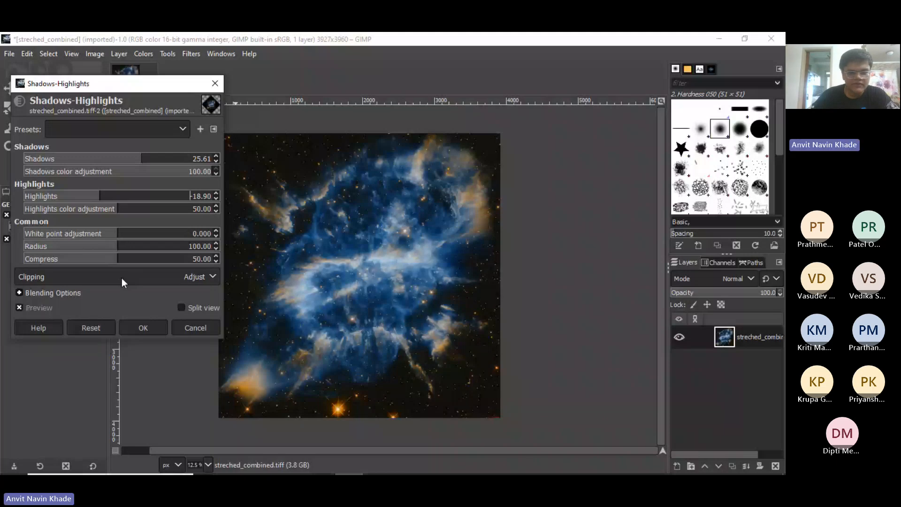
left_click(19, 308)
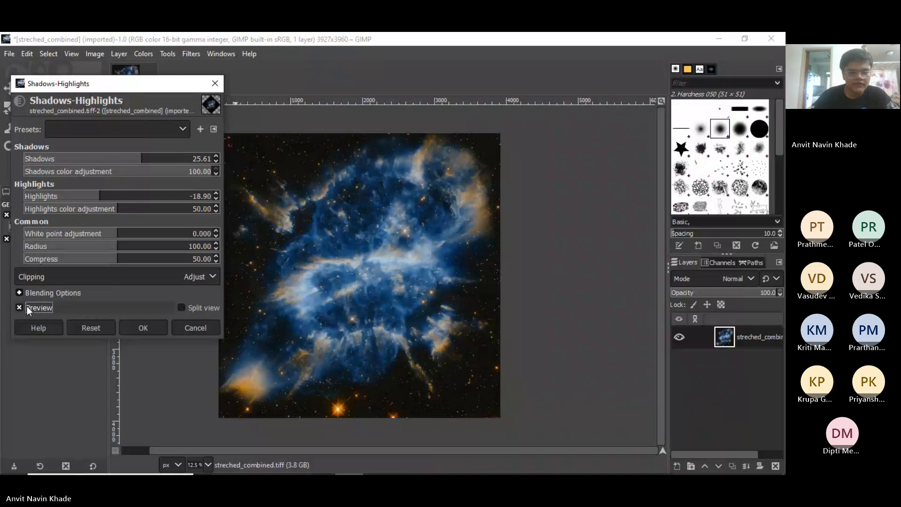
left_click(143, 328)
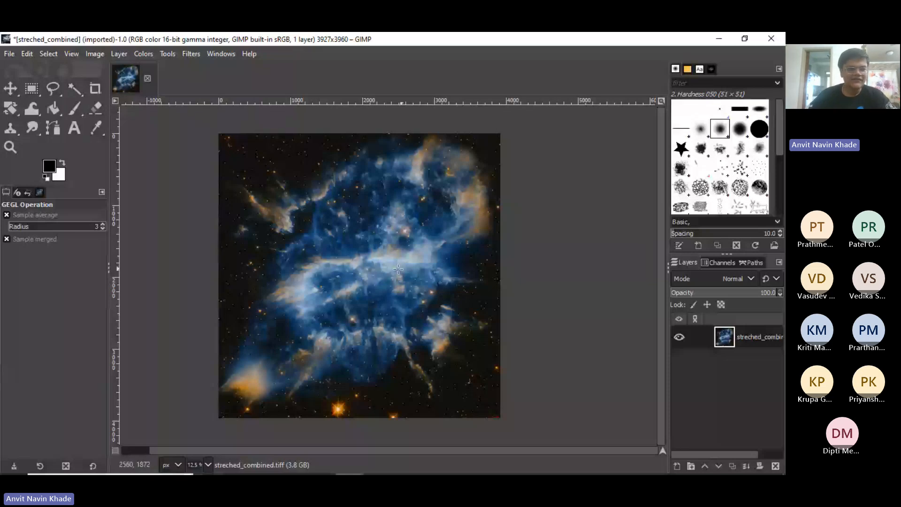
- Export the image to the NGC 5189 folder as a JPEG named gimpfinal.jpg with quality 100
left_click(26, 54)
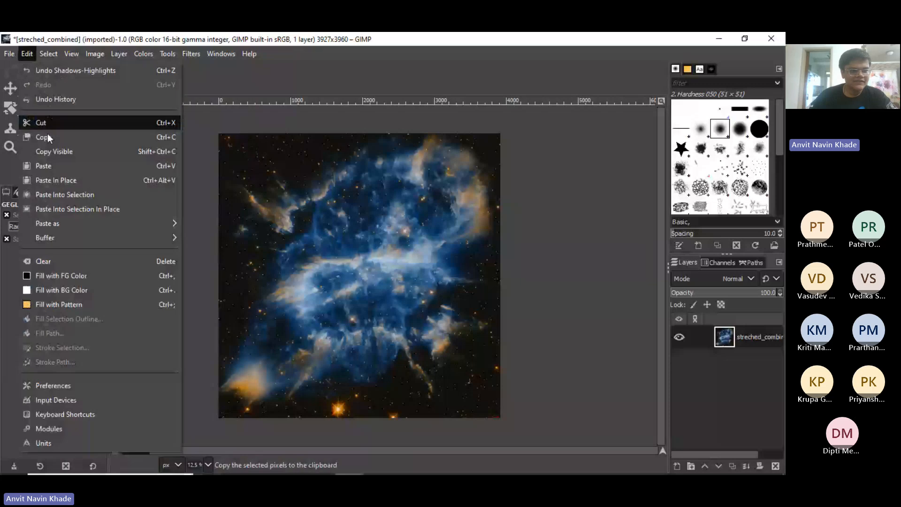
mouse_move(9, 59)
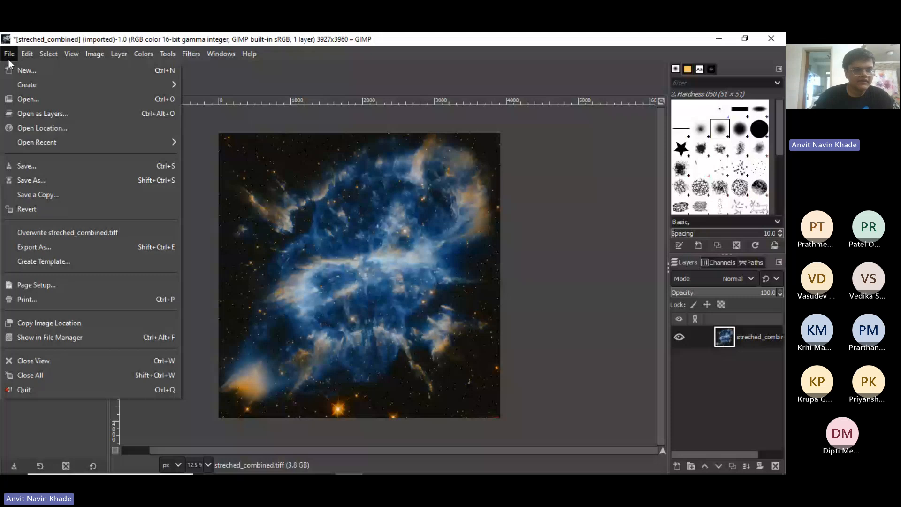
left_click(34, 247)
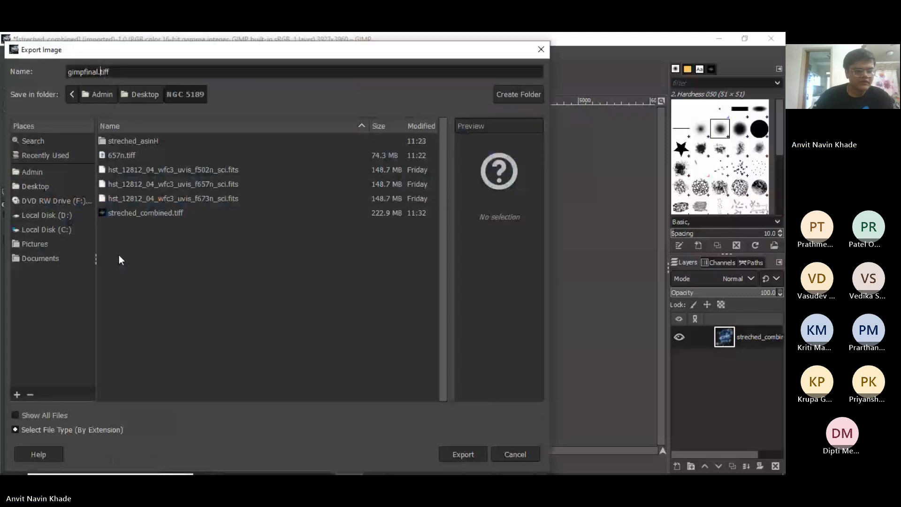
left_click(16, 429)
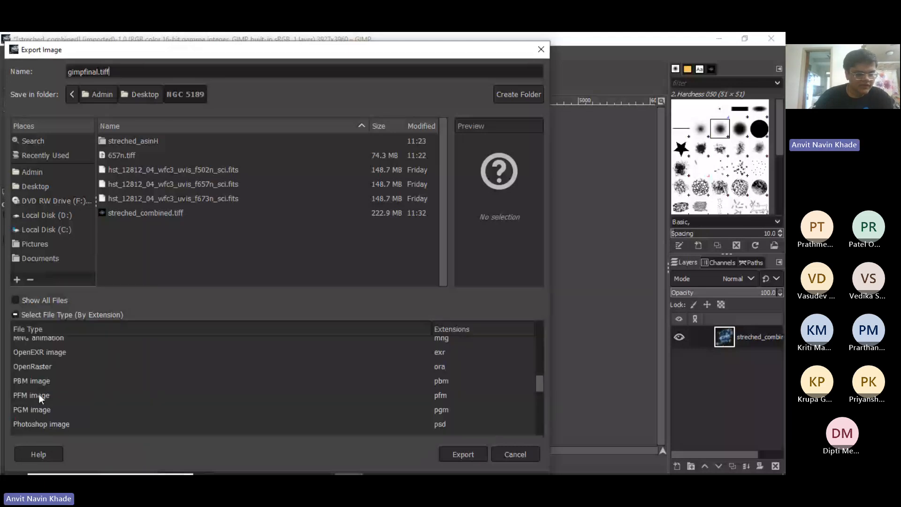
scroll(40, 398, "up", 2)
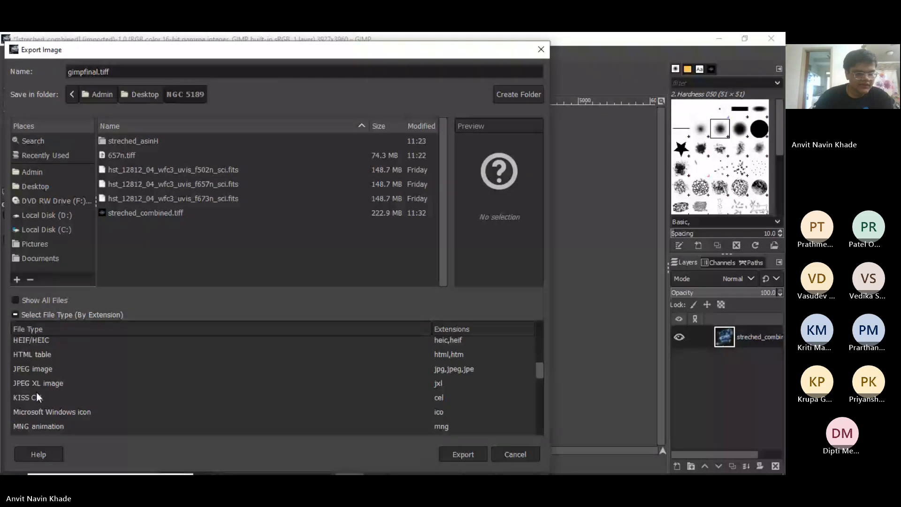
left_click(33, 369)
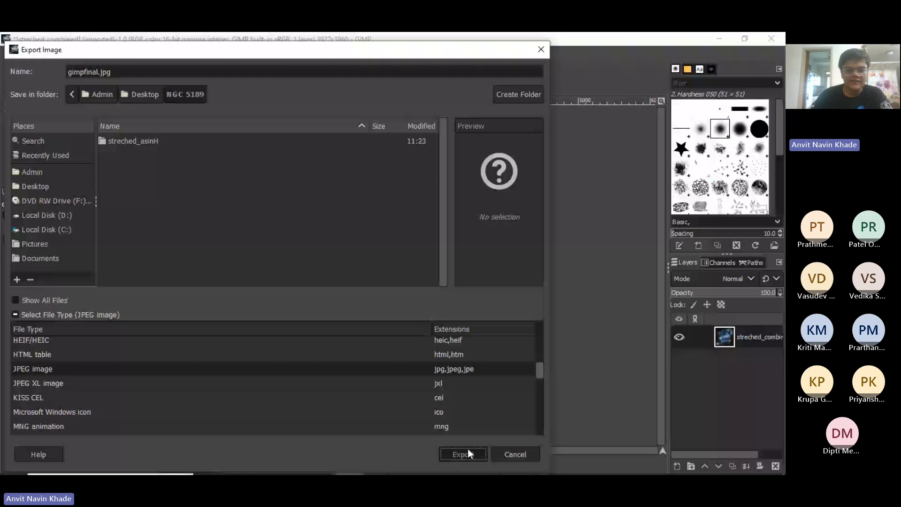
left_click(468, 453)
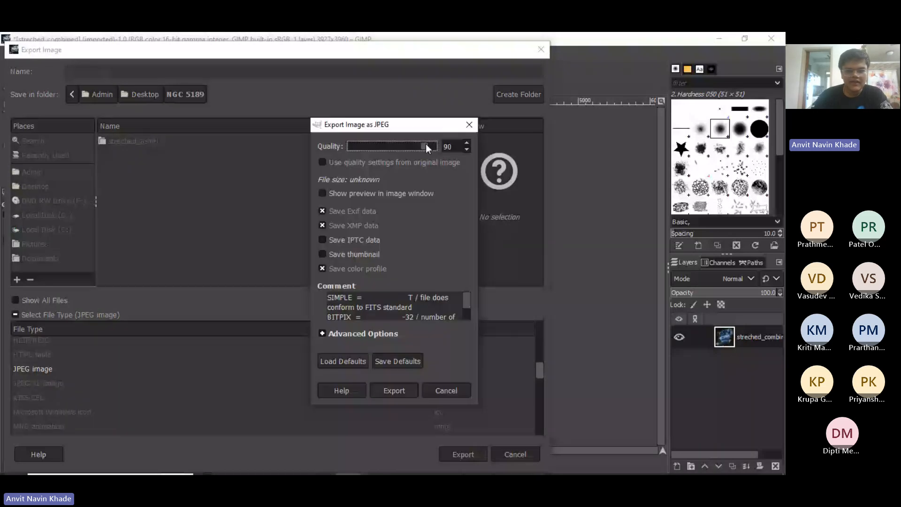
left_click_drag(427, 148, 439, 148)
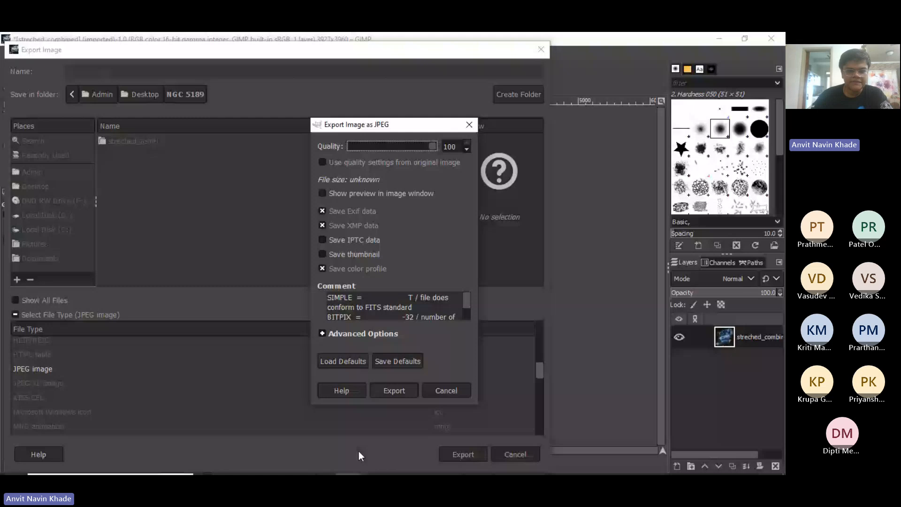
left_click(393, 390)
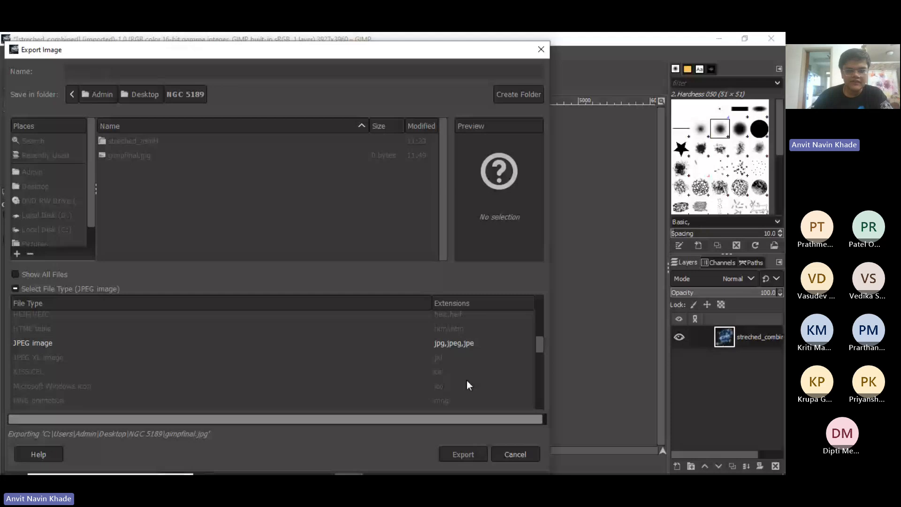
- Switch to the browser and save the ESA Hubble picture of NGC 5189 as hubble in the NGC 5189 desktop folder
left_click(211, 416)
right_click(356, 286)
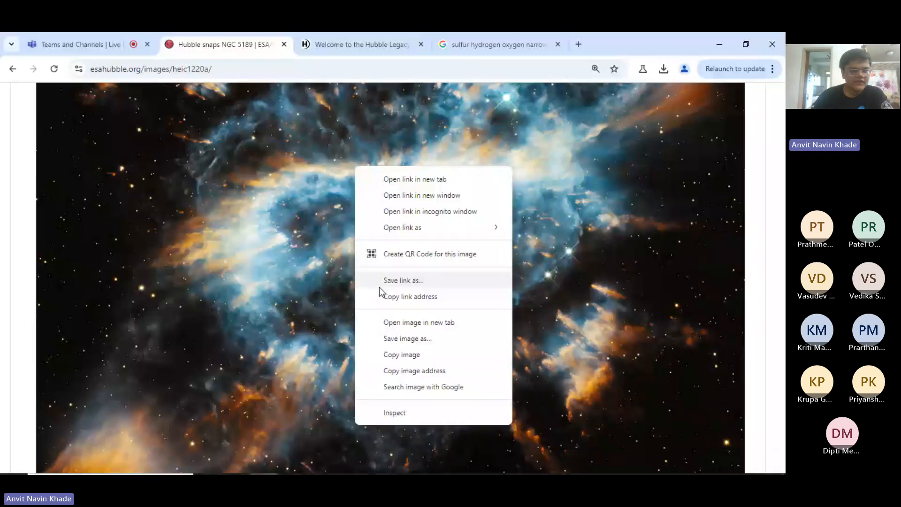
left_click(380, 283)
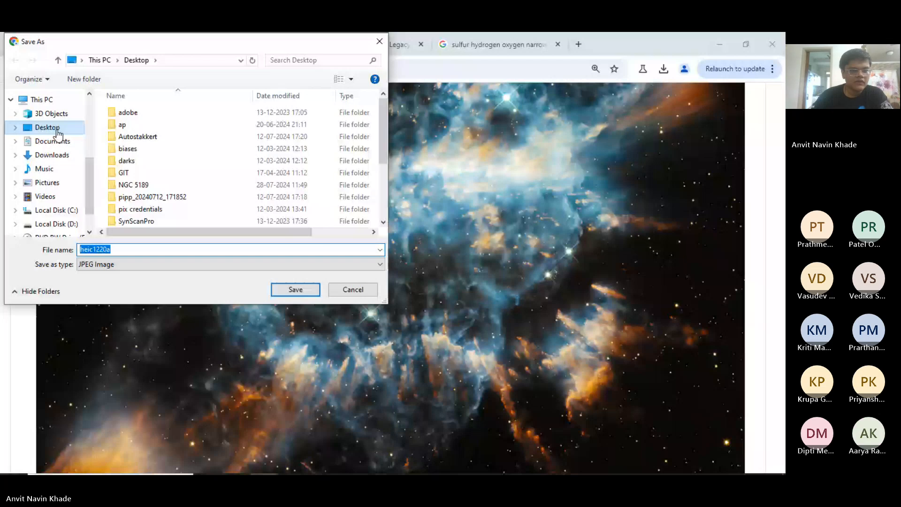
double_click(134, 185)
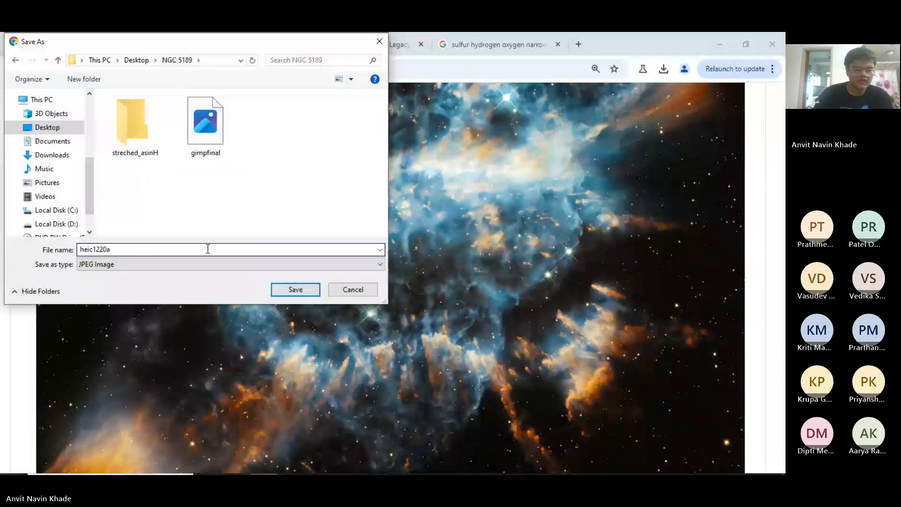
left_click(208, 246)
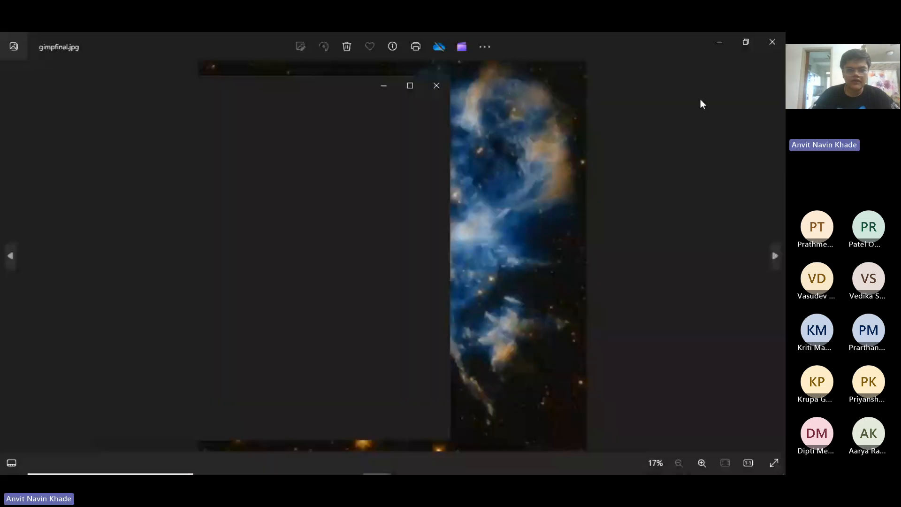
- Open hubble.jpg from the NGC 5189 folder and place it side by side with gimpfinal.jpg for comparison
left_click(745, 42)
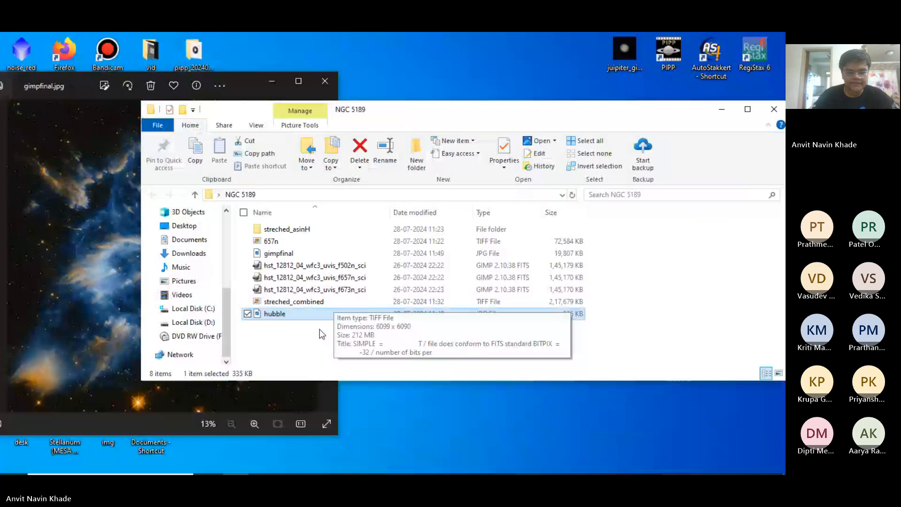
double_click(321, 314)
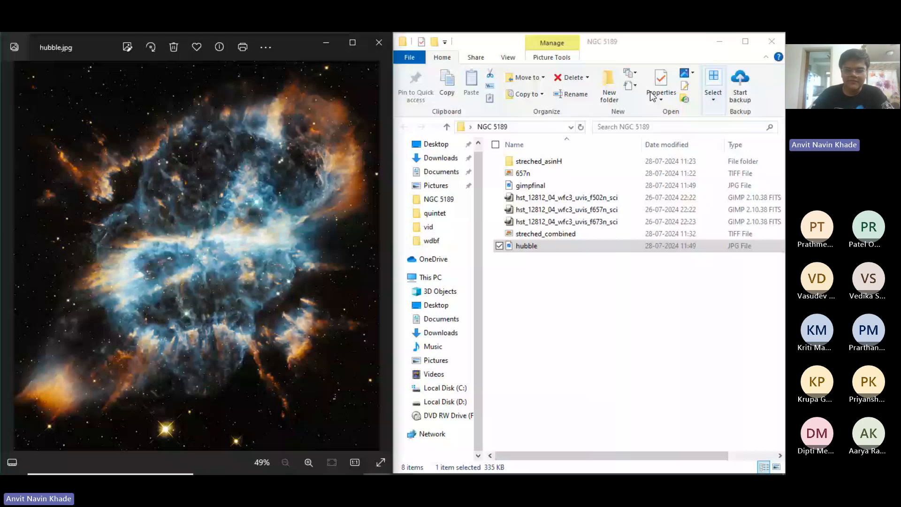
left_click(719, 42)
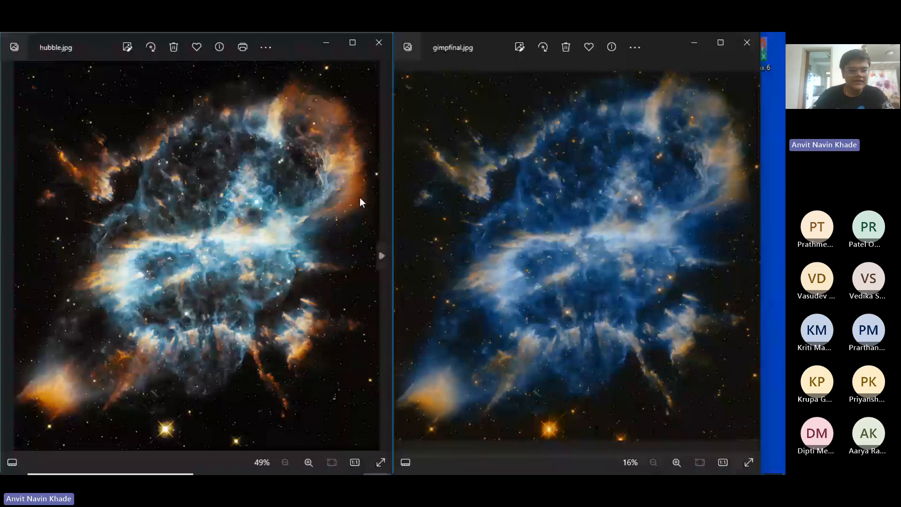
- Switch to Siril to review its image processing commands, and check the filter wavelengths on the ESA Hubble page
key("alt+Tab")
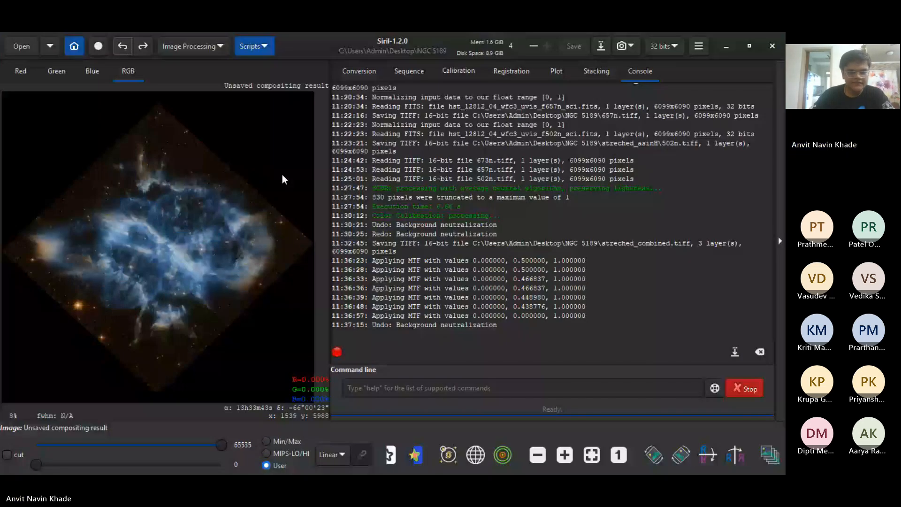
left_click(193, 46)
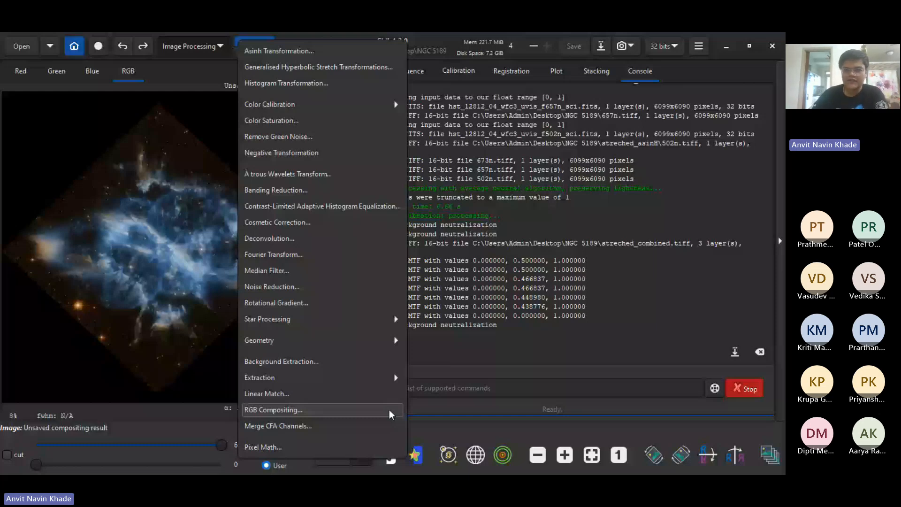
key("alt+Tab")
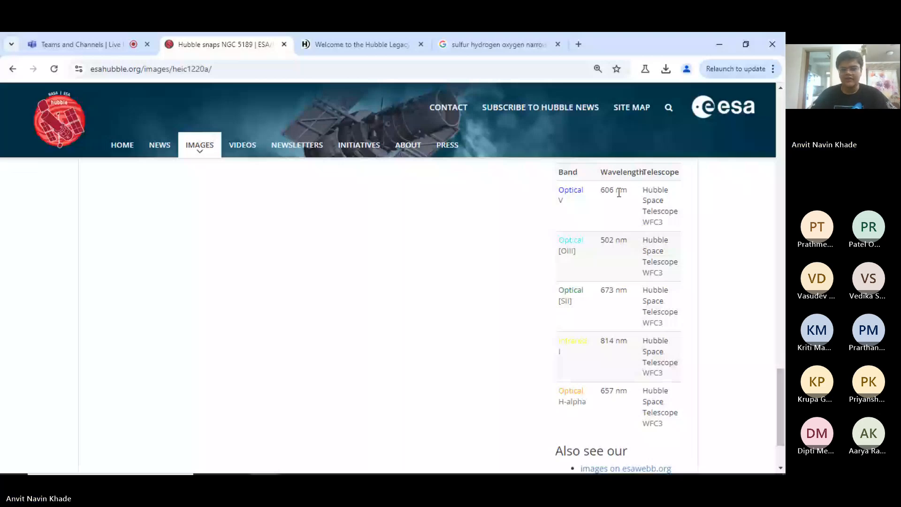
- Return to the photo viewer windows and compare hubble.jpg with gimpfinal.jpg again
key("alt+Tab")
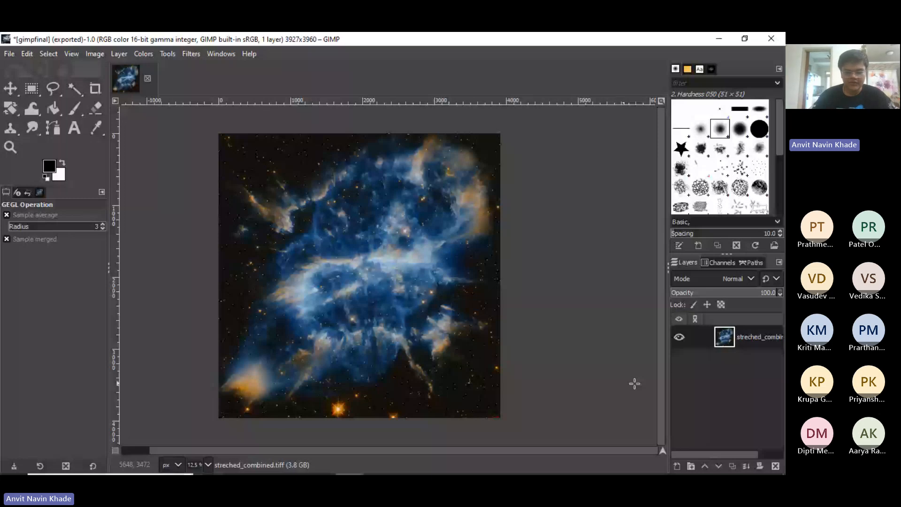
key("alt+Tab")
key("Tab")
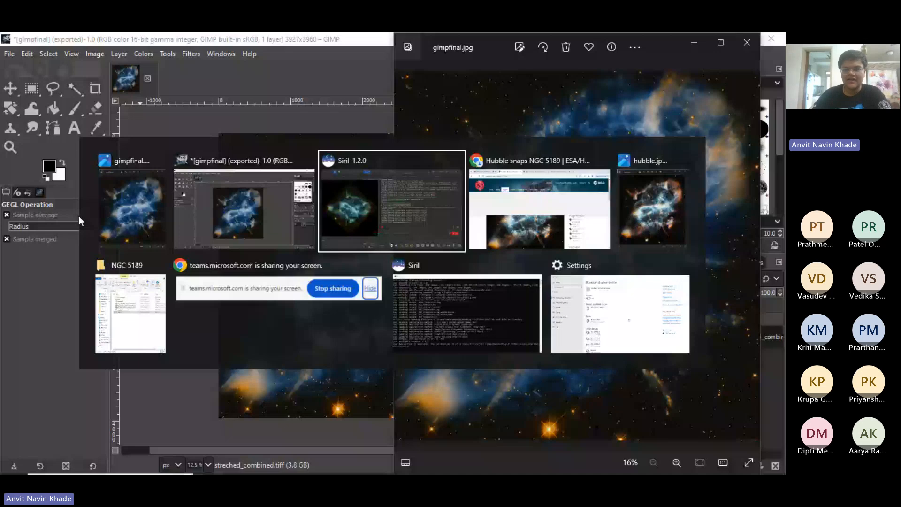
key("Tab")
key("Tab")
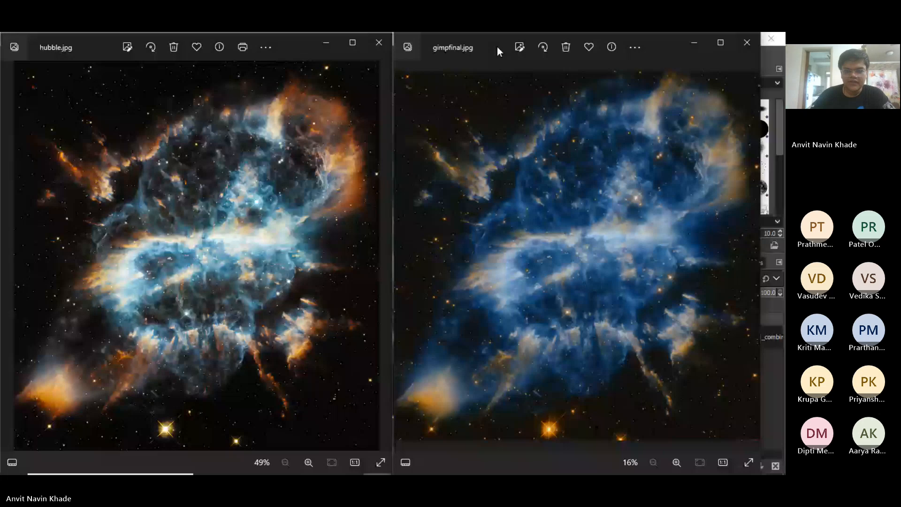
- Search the web for siriL processing tutorials in a new browser tab and open the Deep Space Astro YouTube channel
key("alt+Tab")
left_click(540, 44)
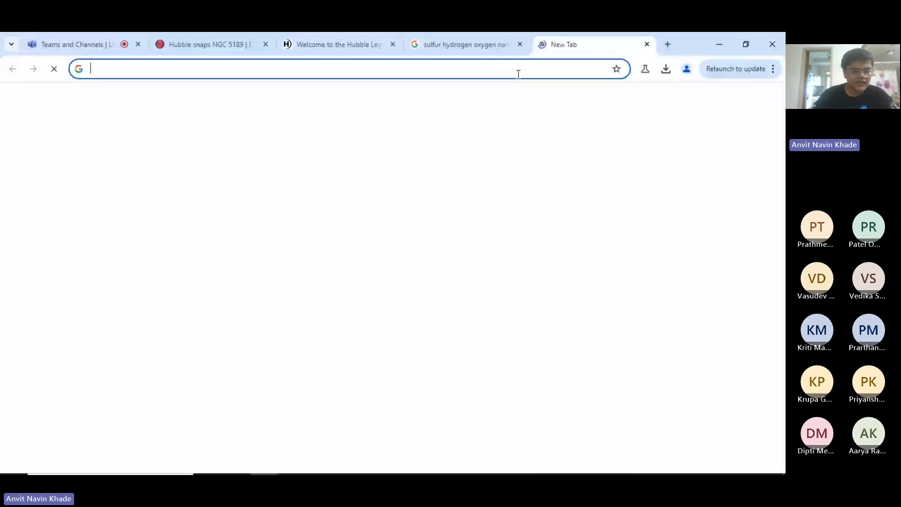
type("siriL processing tutorials")
key("Return")
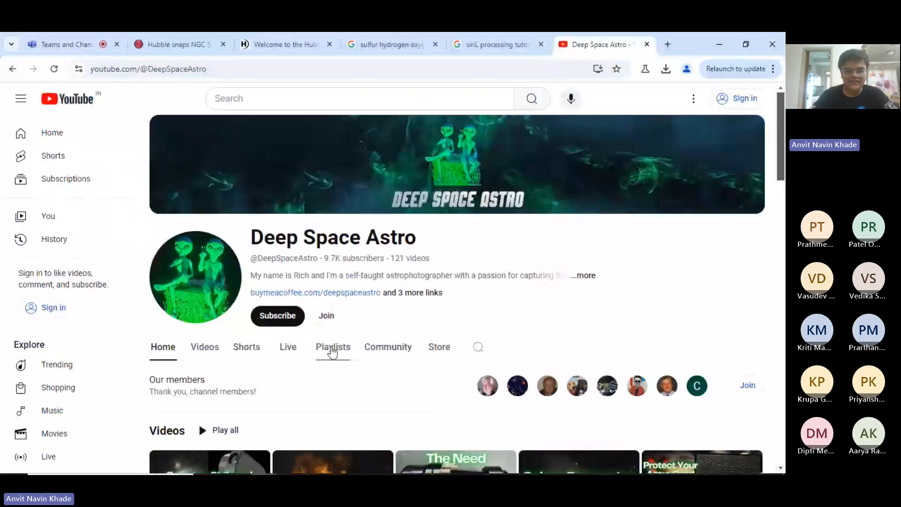
- View the playlists of the Deep Space Astro channel and highlight its name
left_click(333, 348)
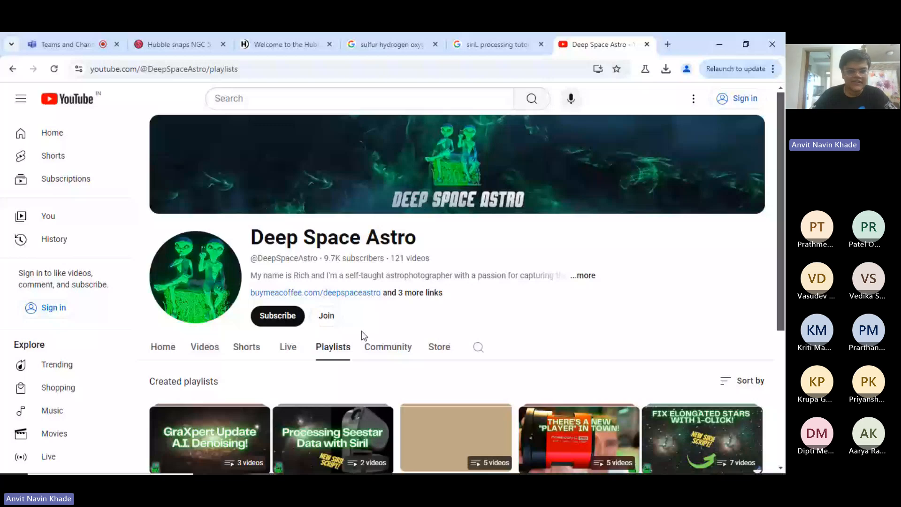
scroll(247, 247, "down", 1)
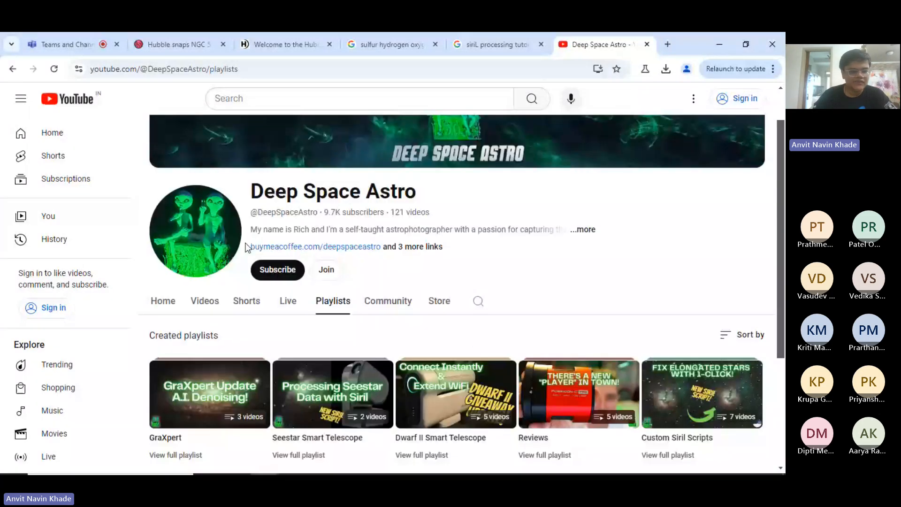
left_click_drag(250, 191, 370, 184)
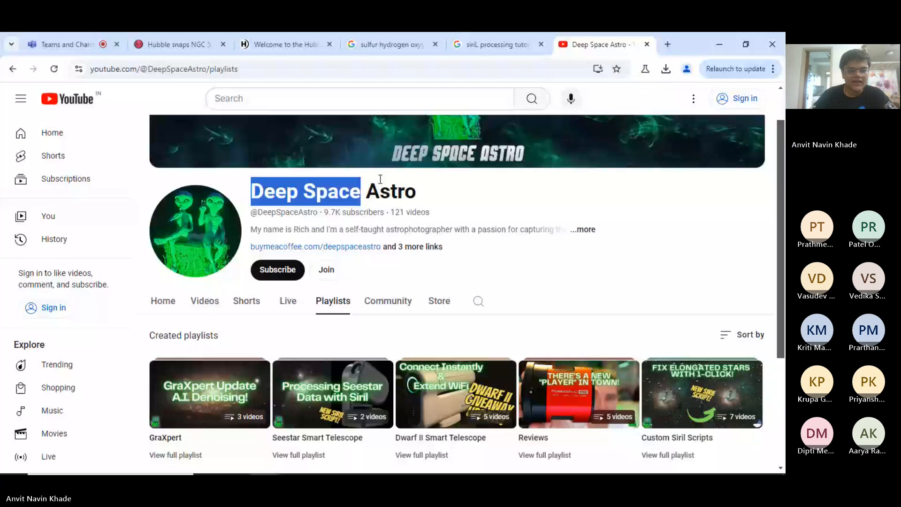
left_click(227, 190)
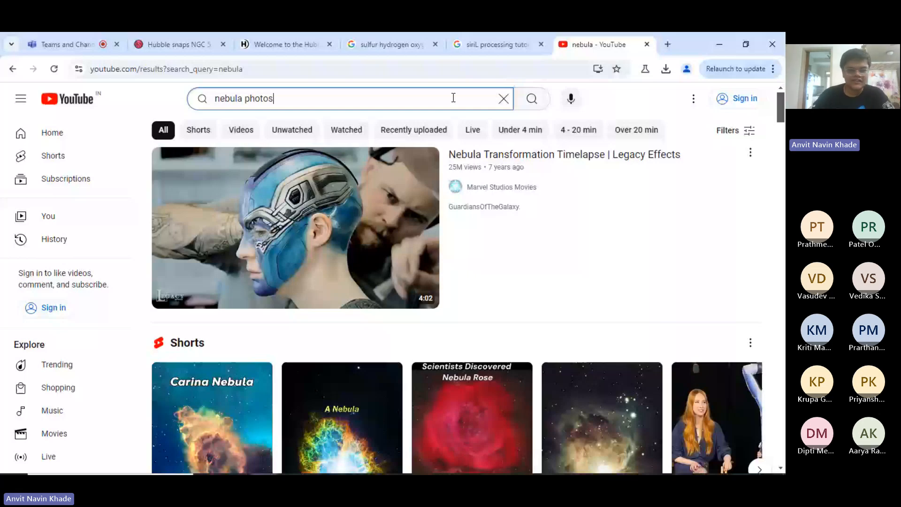
- Search YouTube for nebula photos and look through the Nebula Photos channel and its latest videos
key("Return")
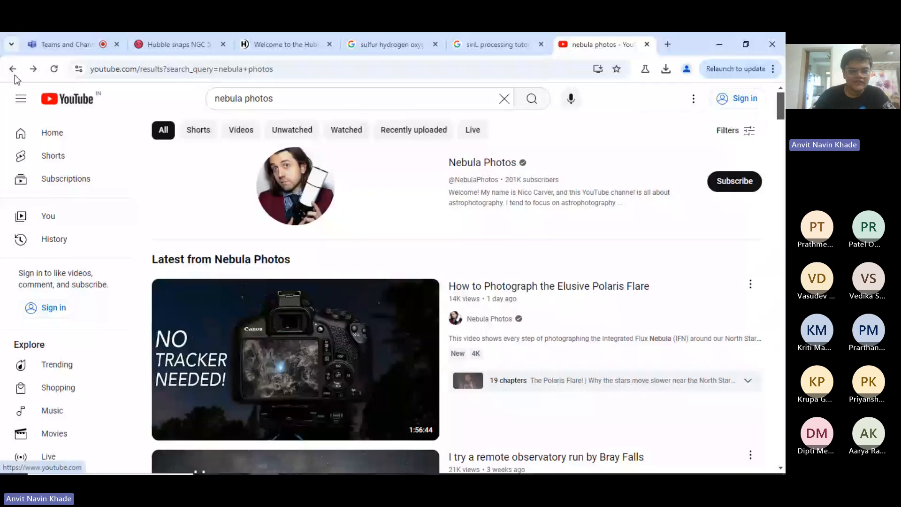
scroll(496, 226, "down", 4)
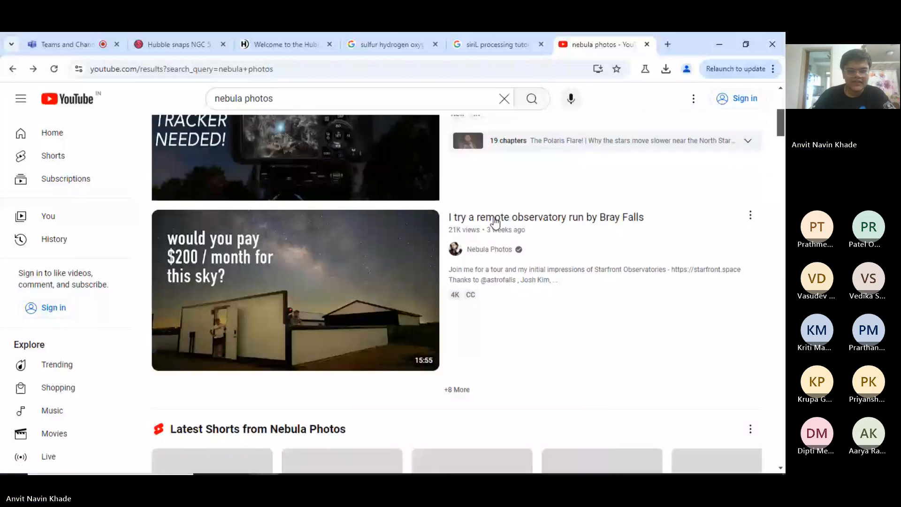
scroll(331, 267, "up", 3)
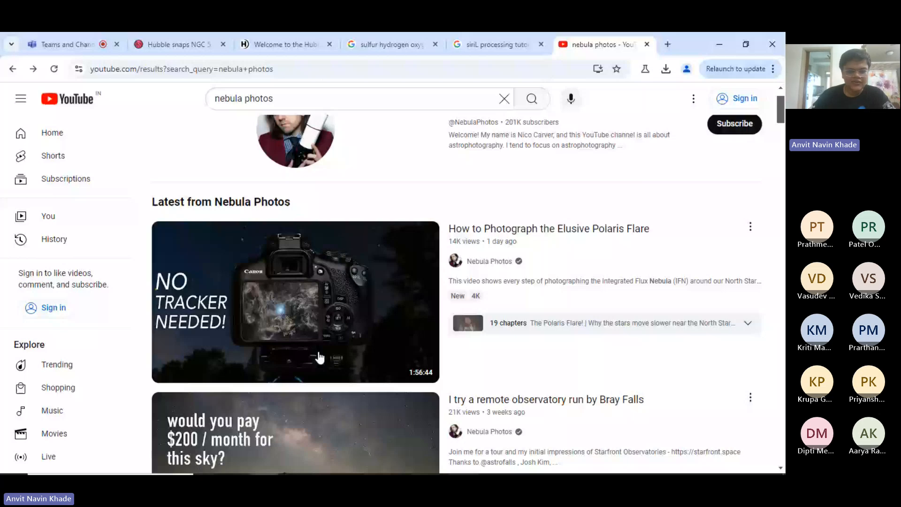
scroll(319, 358, "down", 5)
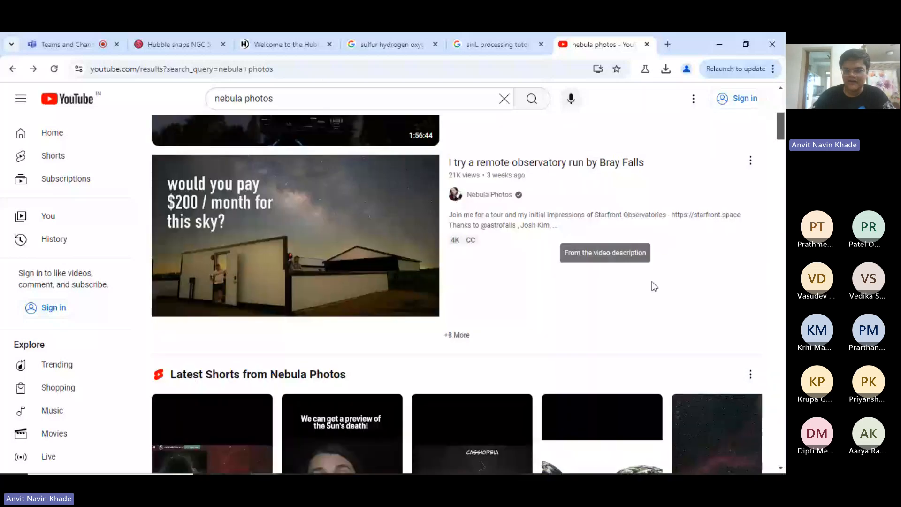
scroll(775, 233, "up", 3)
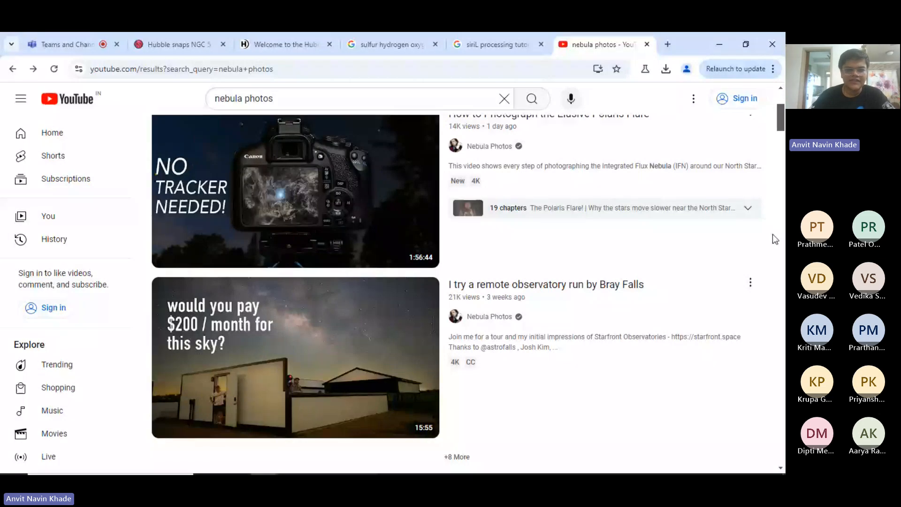
scroll(775, 239, "up", 2)
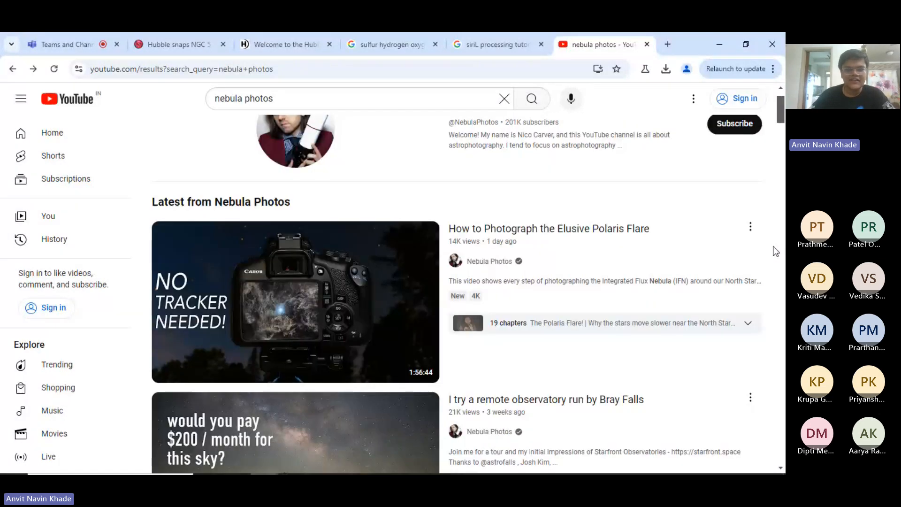
scroll(775, 251, "up", 1)
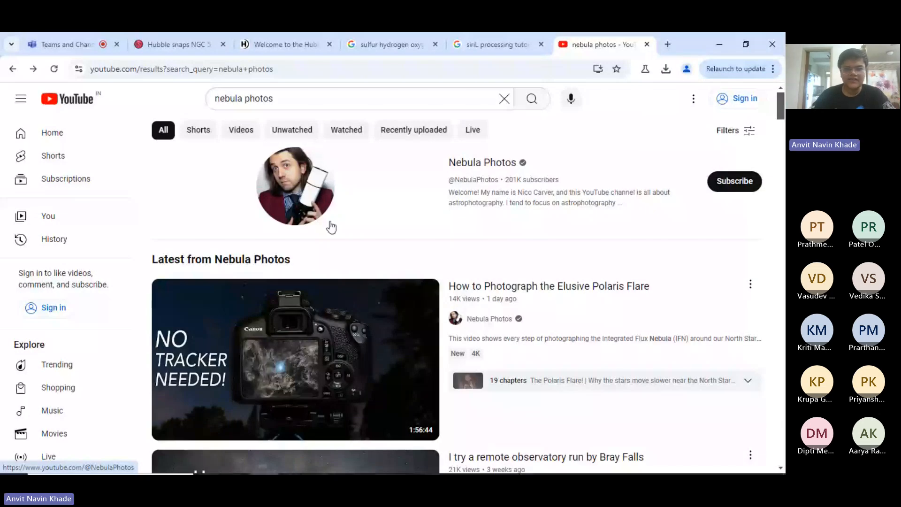
- Clear the YouTube search text and return to the Teams meeting
left_click(504, 99)
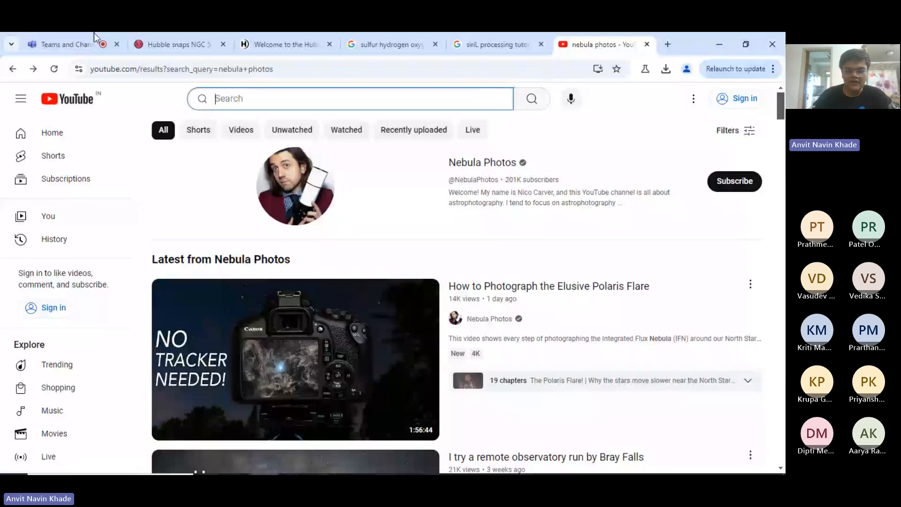
left_click(87, 44)
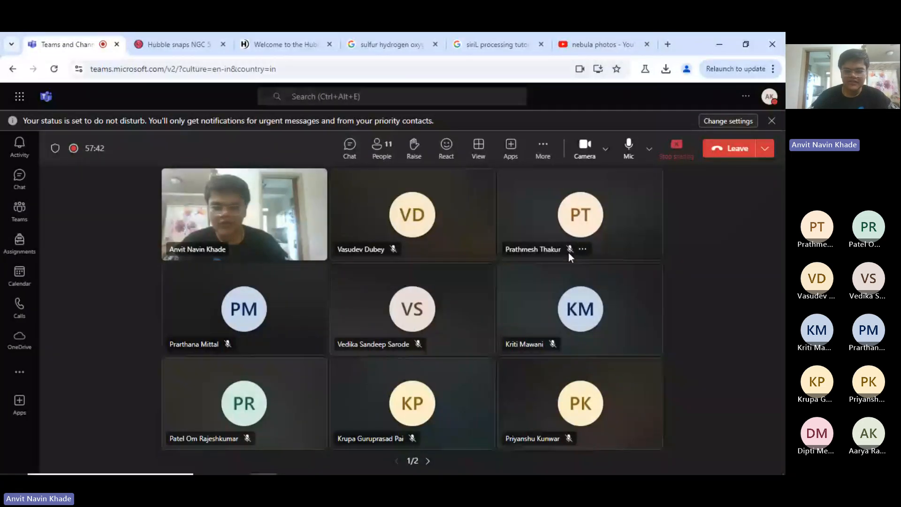